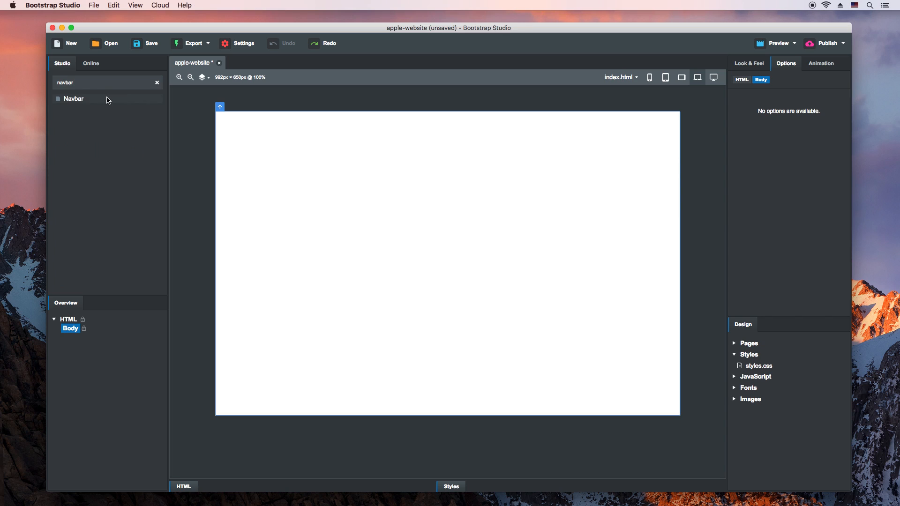
# Add a Navbar to the empty page body and give it a Dark background with White text
pyautogui.click(323, 134)
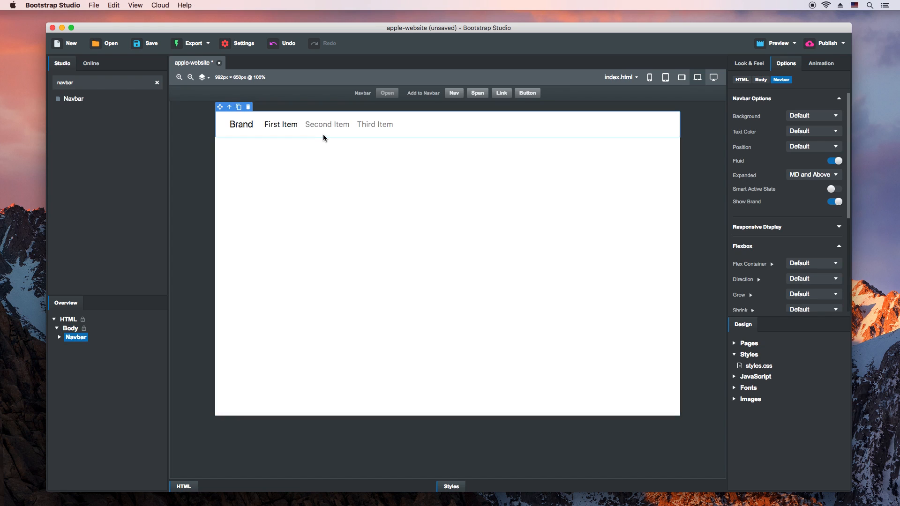
pyautogui.click(812, 119)
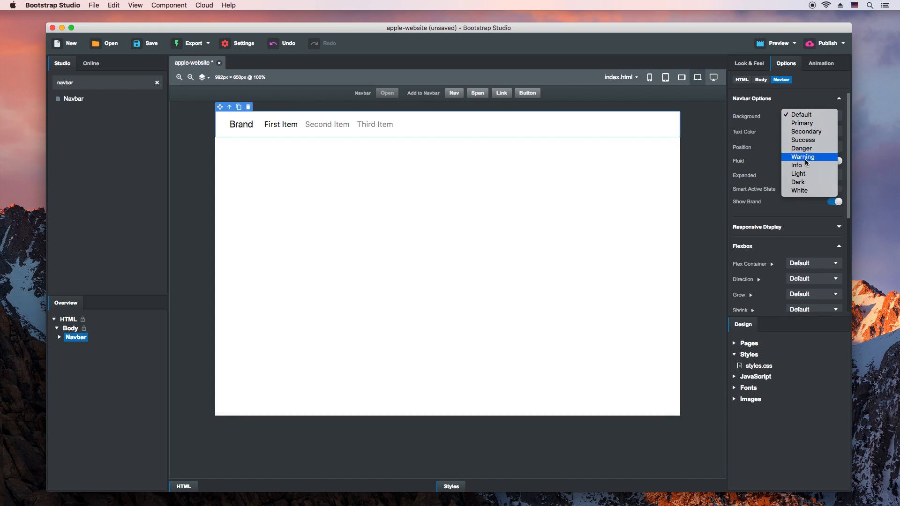
pyautogui.click(806, 182)
pyautogui.click(815, 134)
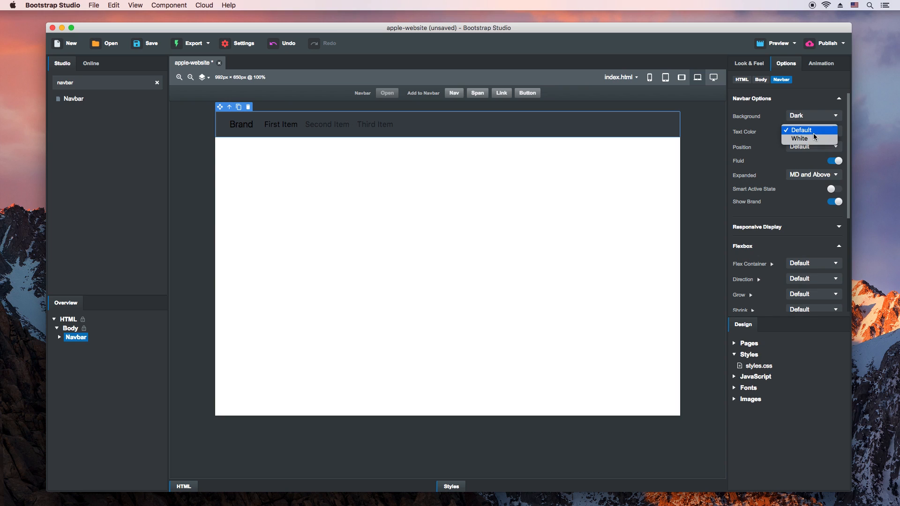
pyautogui.click(815, 140)
# Fix the navbar to the top of the page and turn off its Fluid and Show Brand options
pyautogui.click(816, 147)
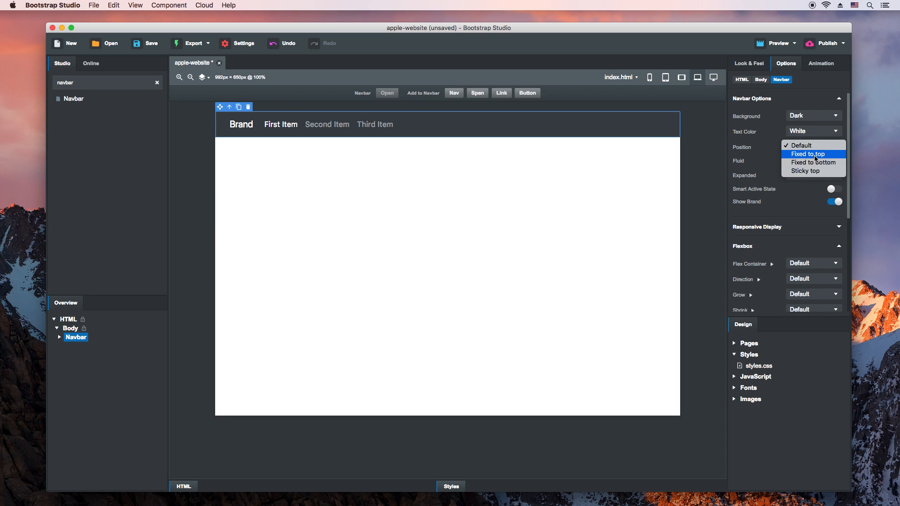
pyautogui.click(816, 155)
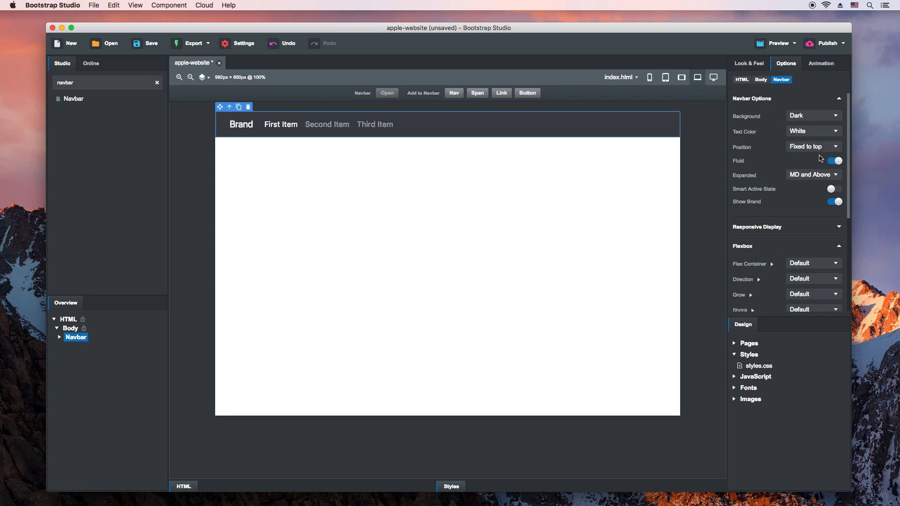
pyautogui.click(834, 201)
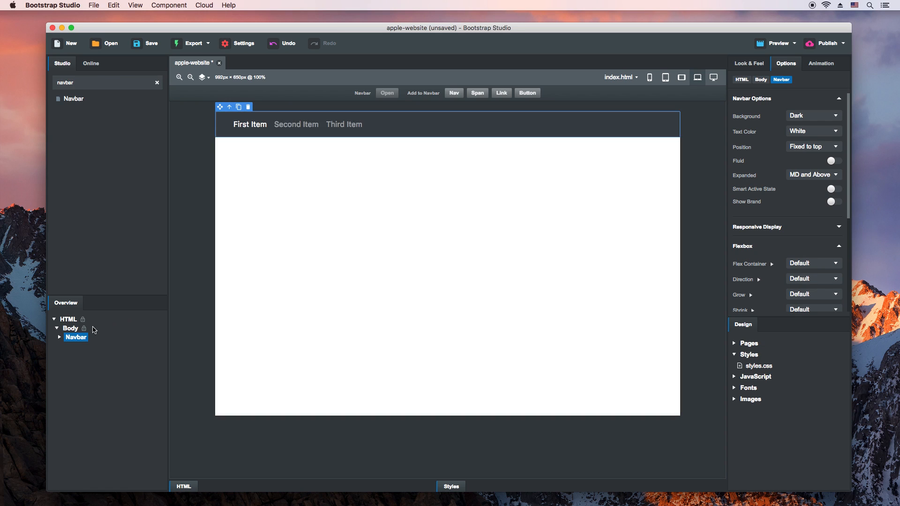
# Set the Nav inside the Navbar Collapse to Grow Yes and Justify Content Between
pyautogui.click(59, 338)
pyautogui.click(63, 356)
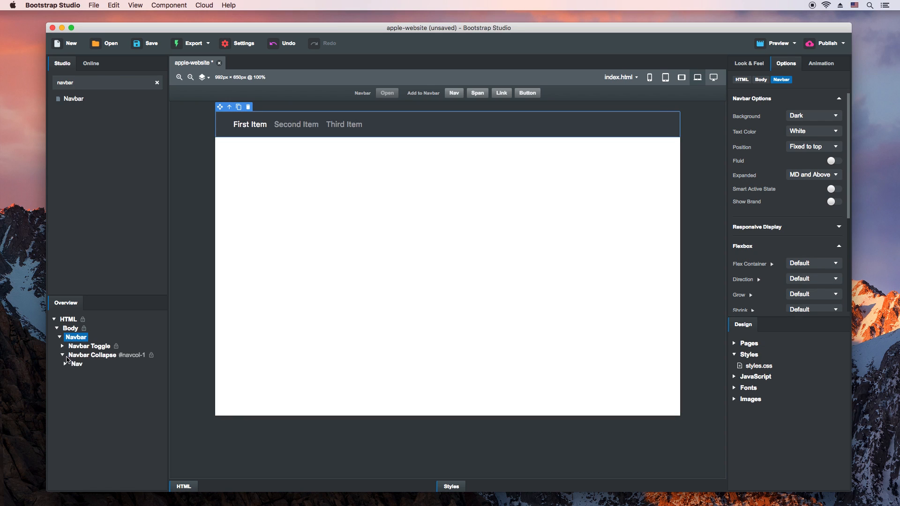
pyautogui.click(75, 364)
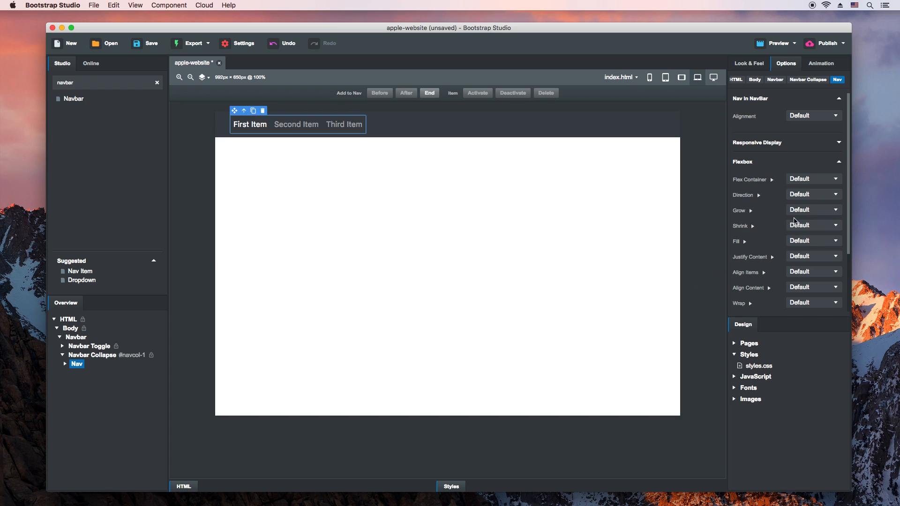
pyautogui.click(804, 210)
pyautogui.click(806, 217)
pyautogui.click(810, 257)
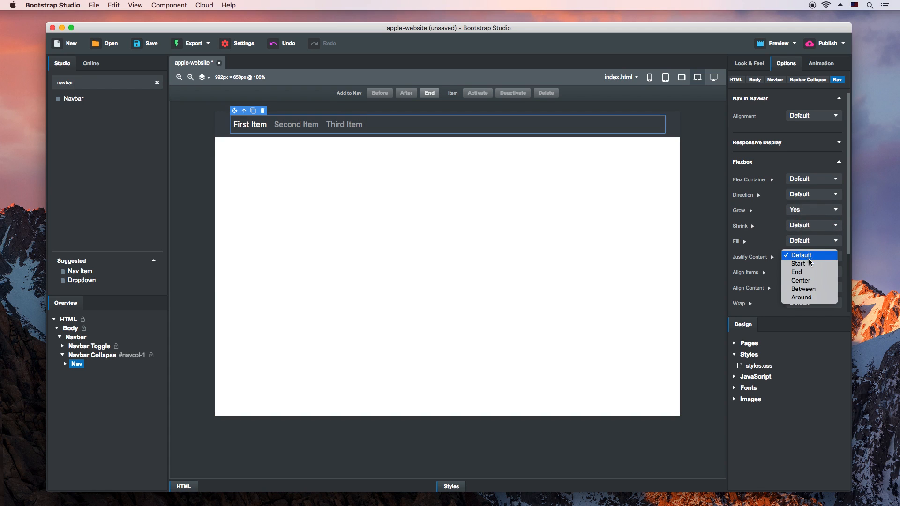
pyautogui.click(805, 289)
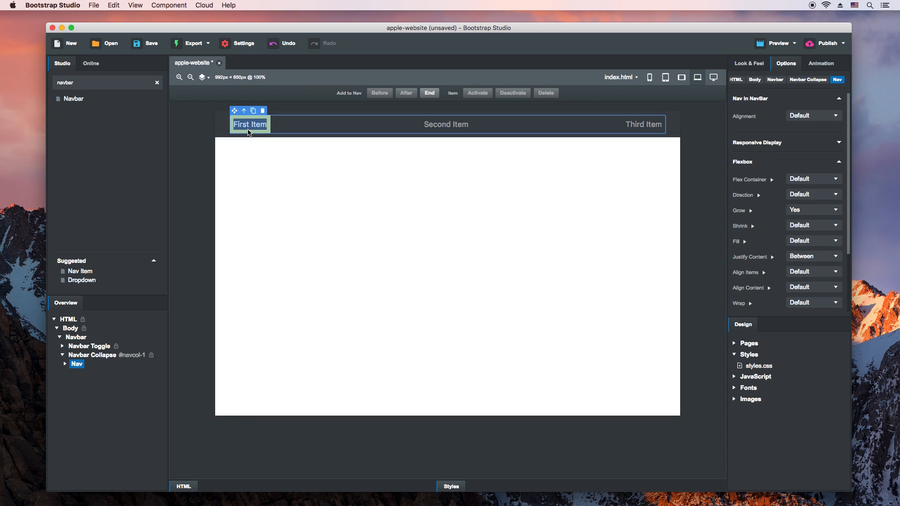
# Turn off the Active state of the First Item nav item
pyautogui.click(248, 127)
pyautogui.click(87, 373)
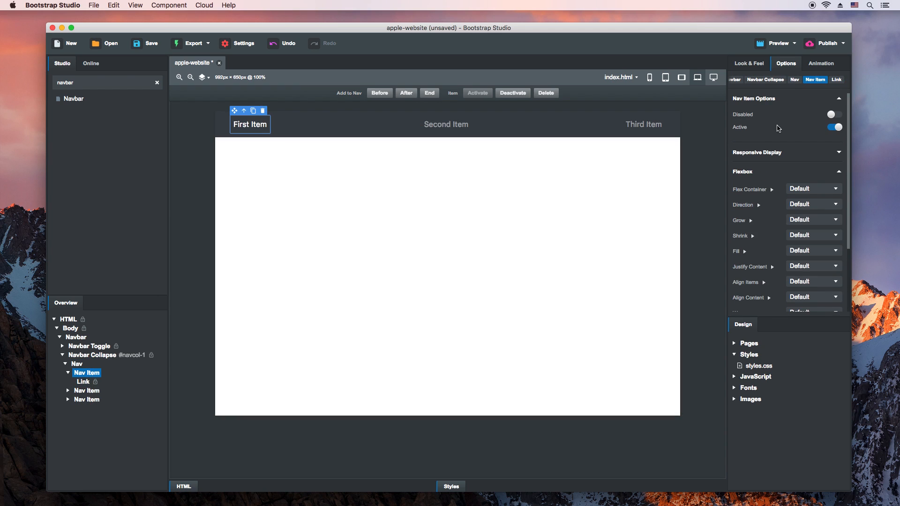
pyautogui.click(835, 127)
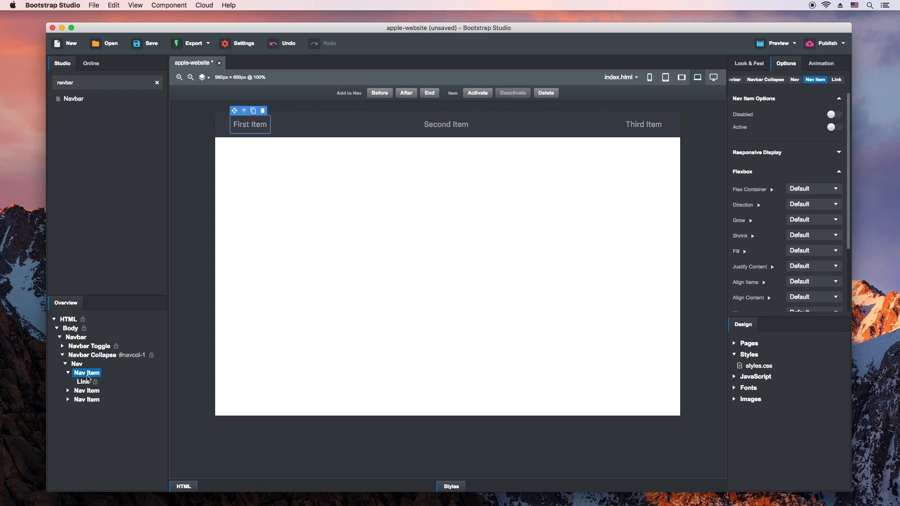
# Duplicate the first nav item seven times so the navbar holds ten items
pyautogui.press('super+d')
pyautogui.press('super+d')
pyautogui.press('super+d')
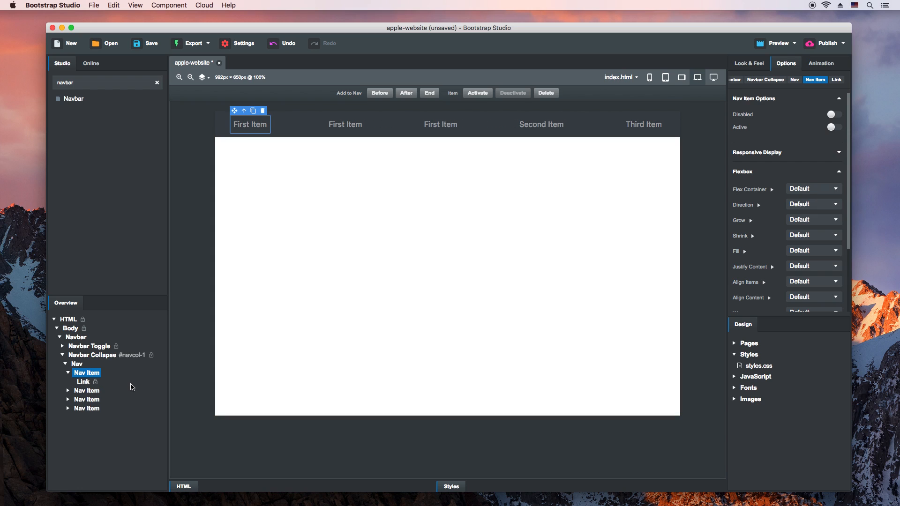
pyautogui.press('super+d')
pyautogui.press('super+d')
pyautogui.press('super+d')
pyautogui.press('super+d')
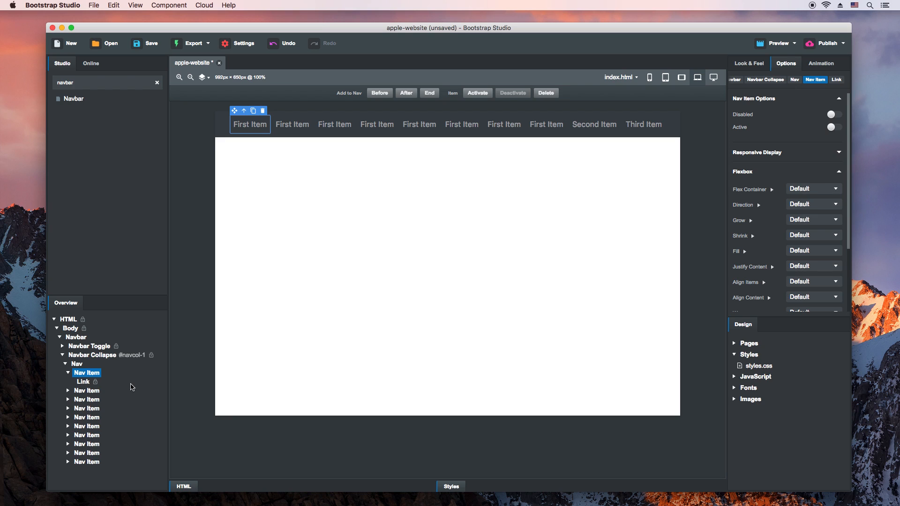
# Find the Icon component and add one to the links of the first nav item, Second Item and Third Item
pyautogui.click(97, 85)
pyautogui.press('super+a')
pyautogui.write('icon')
pyautogui.moveTo(69, 100); pyautogui.dragTo(241, 125)
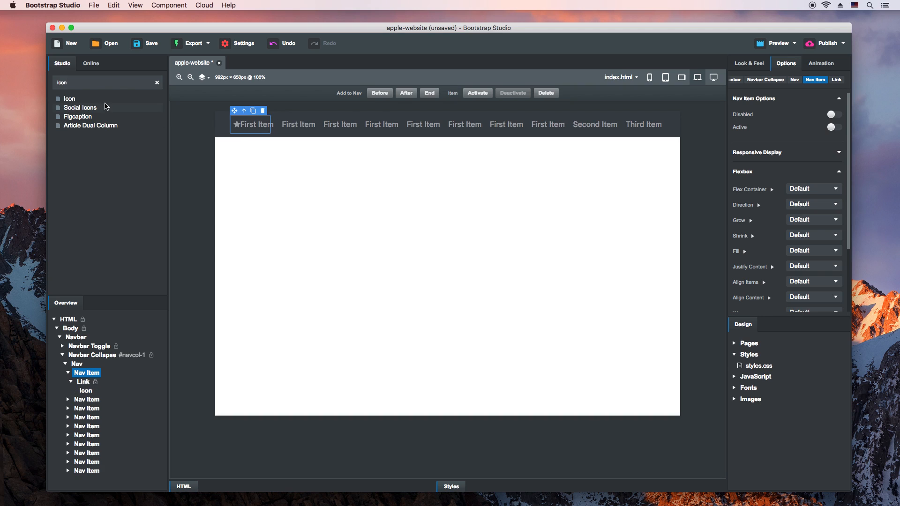
pyautogui.moveTo(577, 129); pyautogui.dragTo(577, 130)
pyautogui.moveTo(69, 99); pyautogui.dragTo(627, 131)
# Delete the "First Item" text next to the star icon in the first nav link
pyautogui.doubleClick(266, 124)
pyautogui.press('BackSpace')
pyautogui.press('BackSpace')
pyautogui.press('BackSpace')
pyautogui.press('BackSpace')
pyautogui.press('BackSpace')
pyautogui.press('BackSpace')
pyautogui.press('BackSpace')
# Replace the star in the first nav link with the Font Awesome 4 apple icon
pyautogui.click(237, 125)
pyautogui.doubleClick(237, 125)
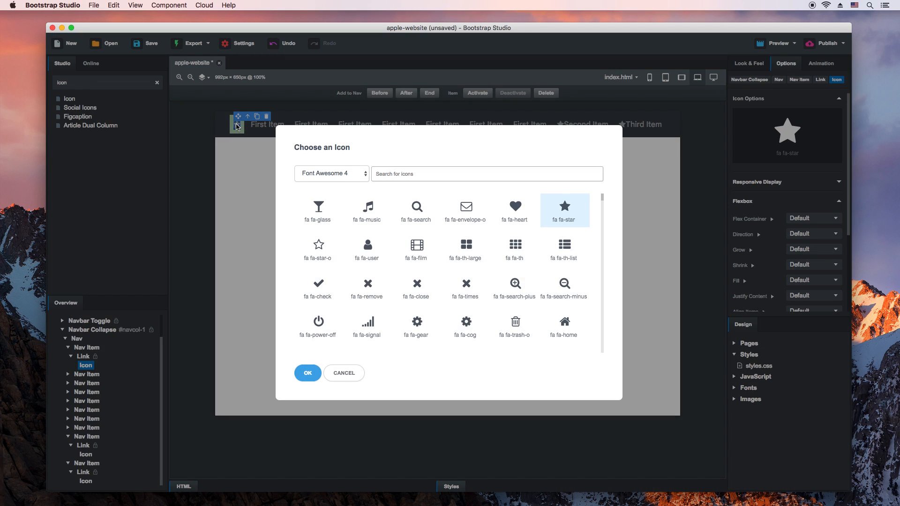
pyautogui.write('apple')
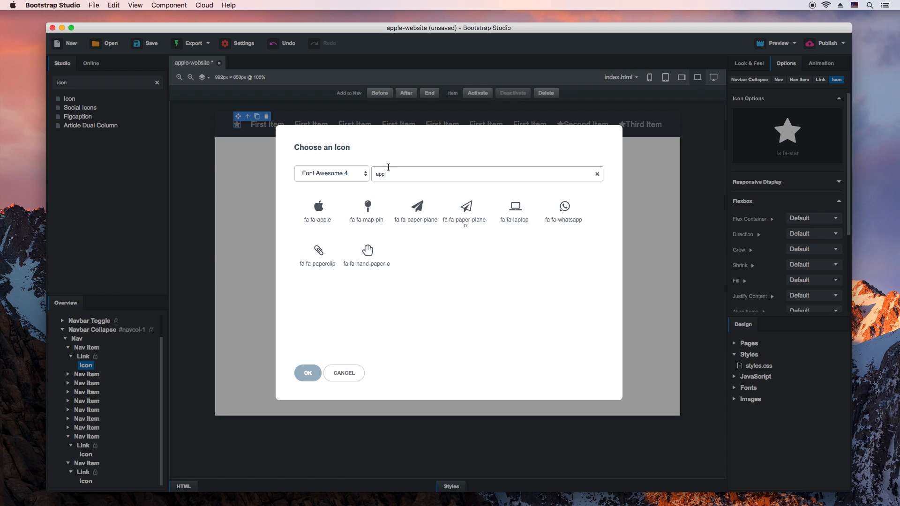
pyautogui.doubleClick(332, 207)
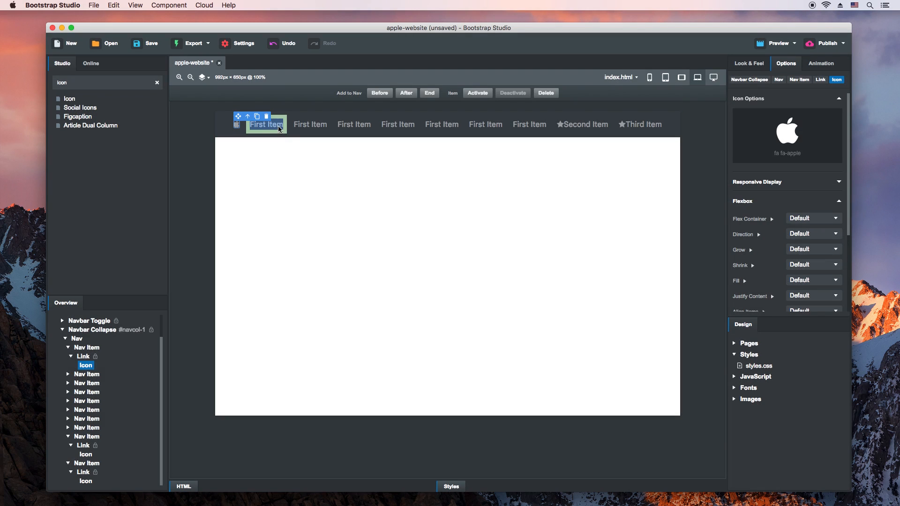
# Rename the three nav links following the apple icon to Mac, iPad and iPhone
pyautogui.doubleClick(279, 127)
pyautogui.write('Mac')
pyautogui.click(291, 128)
pyautogui.doubleClick(297, 126)
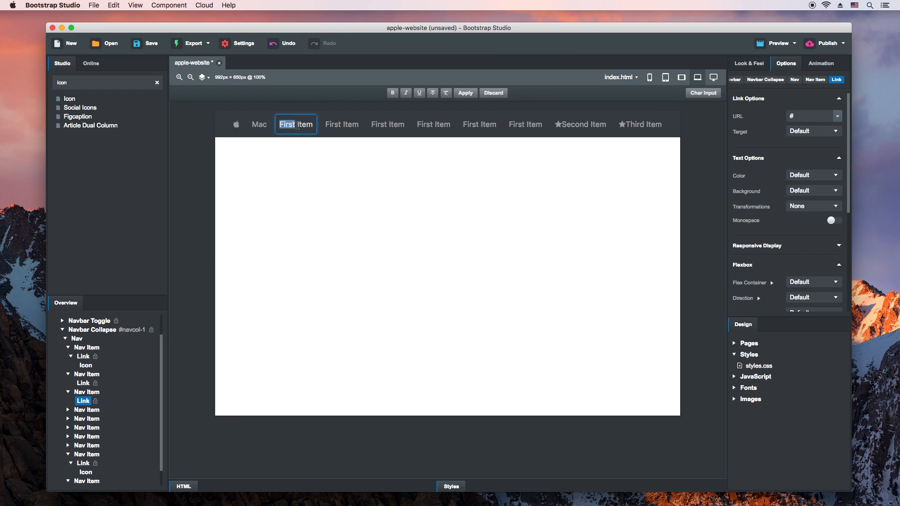
pyautogui.write('iPad')
pyautogui.click(316, 127)
pyautogui.doubleClick(321, 127)
pyautogui.write('iPhone')
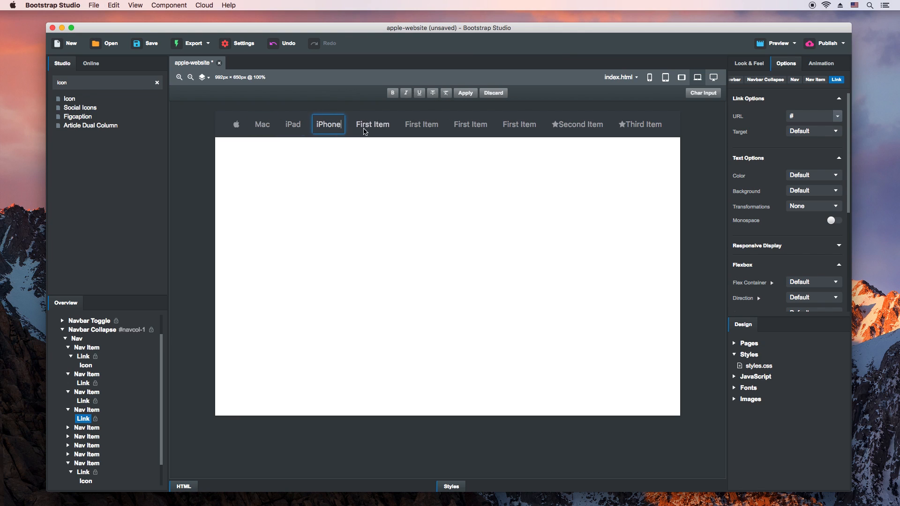
# Rename the four remaining First Item links to Watch, TV, Music and Support
pyautogui.click(375, 125)
pyautogui.doubleClick(368, 125)
pyautogui.write('Watch')
pyautogui.tripleClick(410, 129)
pyautogui.write('TV')
pyautogui.tripleClick(451, 127)
pyautogui.write('Music')
pyautogui.tripleClick(507, 125)
pyautogui.write('Support')
# Delete the "Second Item" text so that only the star icon is left in that link
pyautogui.doubleClick(593, 125)
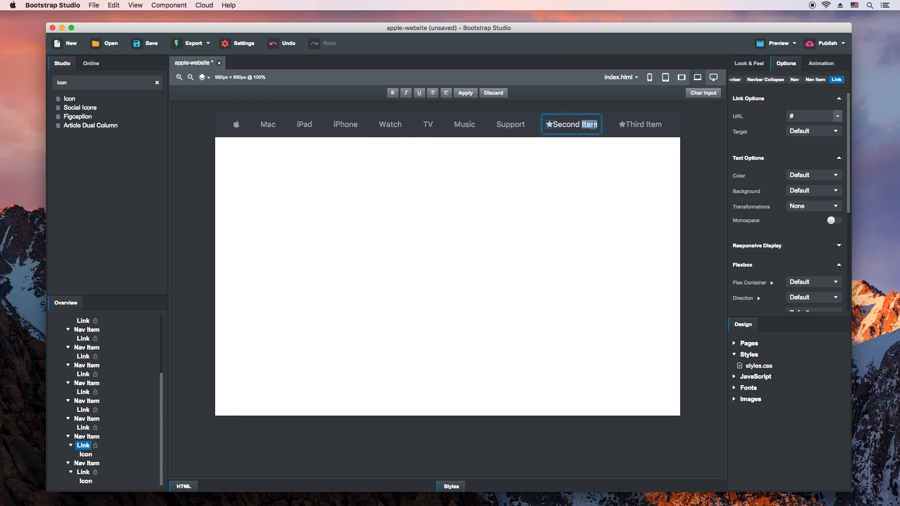
pyautogui.press('BackSpace')
pyautogui.press('BackSpace')
pyautogui.press('BackSpace')
pyautogui.press('BackSpace')
pyautogui.press('BackSpace')
pyautogui.press('BackSpace')
pyautogui.press('BackSpace')
pyautogui.press('BackSpace')
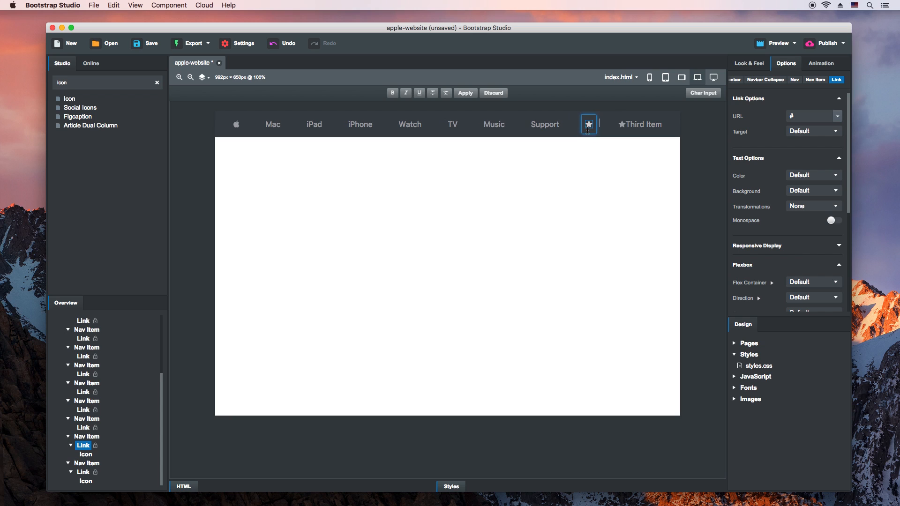
# Change the star icon after Support to the fa-search icon
pyautogui.click(589, 125)
pyautogui.doubleClick(590, 125)
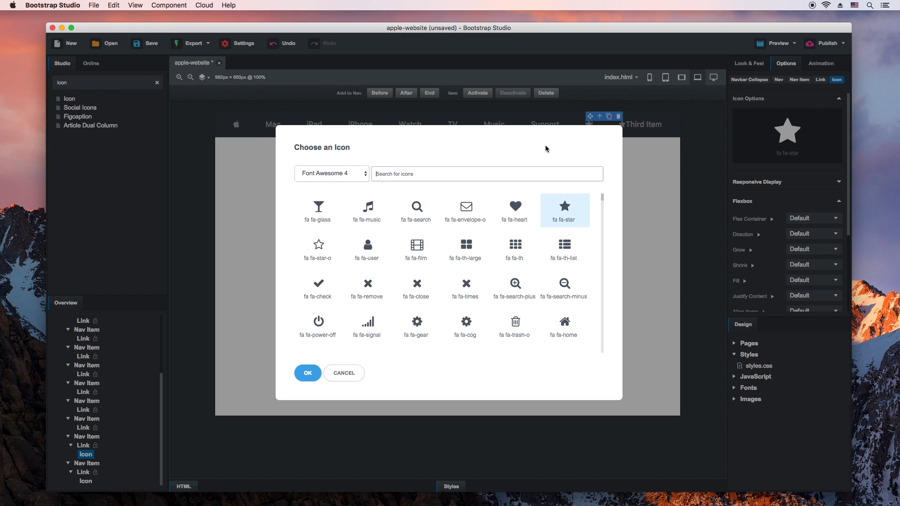
pyautogui.click(420, 207)
pyautogui.click(307, 373)
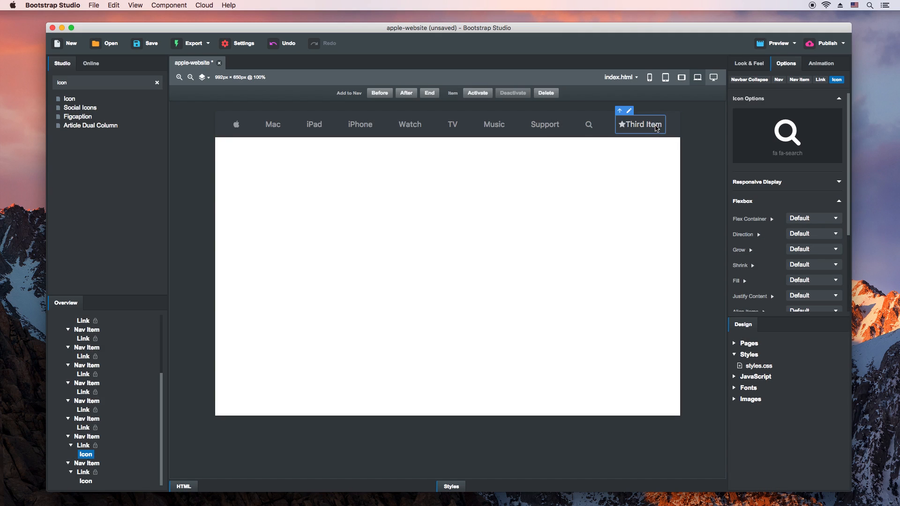
# Delete the "Third Item" text beside the star icon in the last nav link
pyautogui.doubleClick(657, 126)
pyautogui.press('BackSpace')
pyautogui.press('BackSpace')
pyautogui.press('BackSpace')
pyautogui.press('BackSpace')
pyautogui.press('BackSpace')
pyautogui.press('BackSpace')
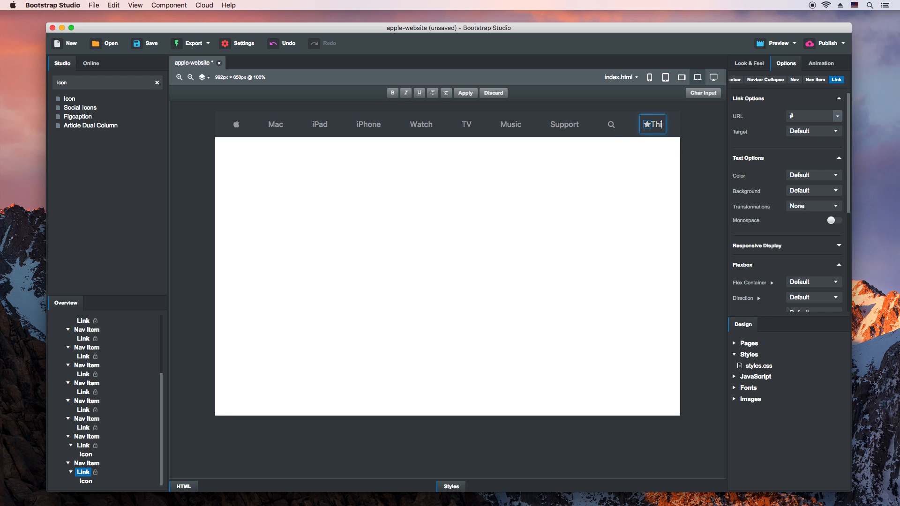
# Replace the star in the last nav link with the fa-shopping-bag icon
pyautogui.click(661, 125)
pyautogui.doubleClick(660, 127)
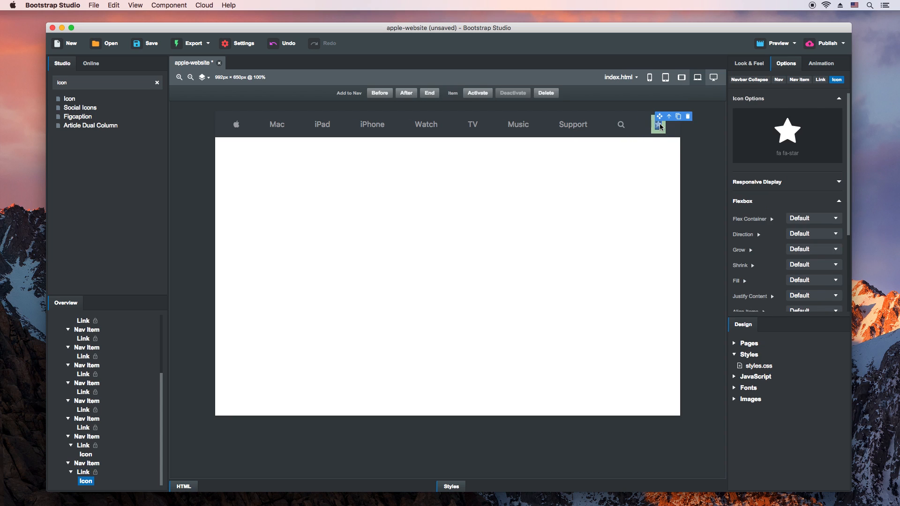
pyautogui.write('shopp')
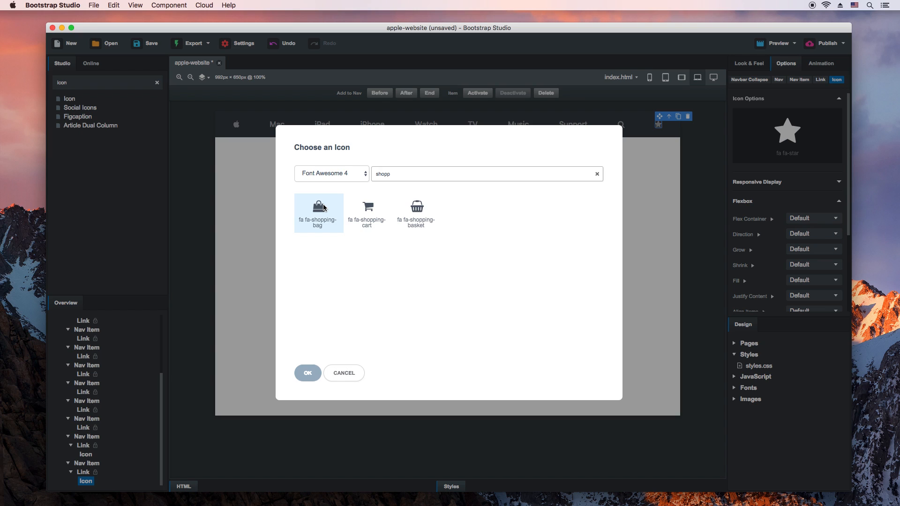
pyautogui.doubleClick(319, 208)
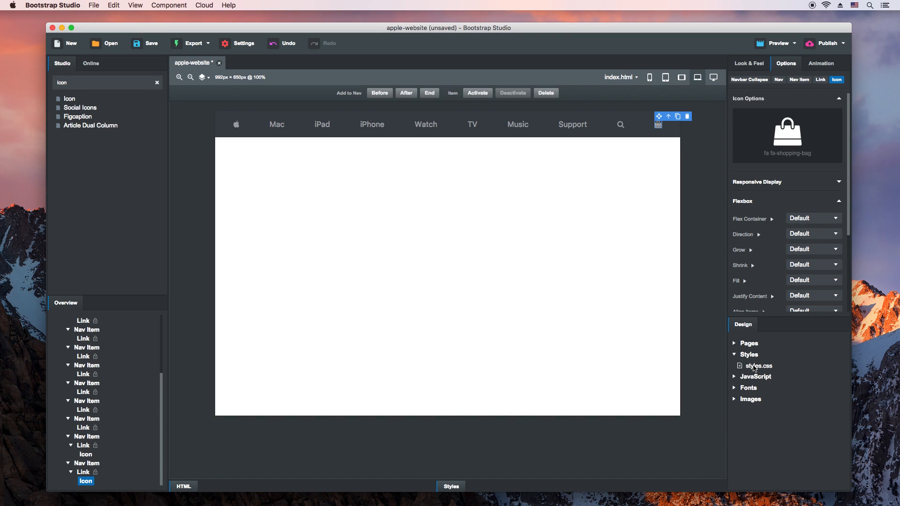
# Open styles.css and create a new CSS rule for the navbar
pyautogui.doubleClick(754, 367)
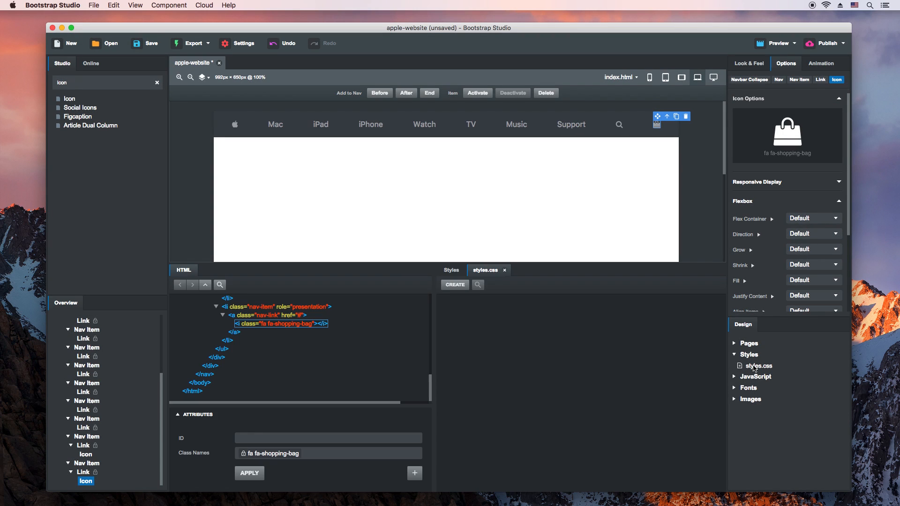
pyautogui.click(228, 129)
pyautogui.click(451, 285)
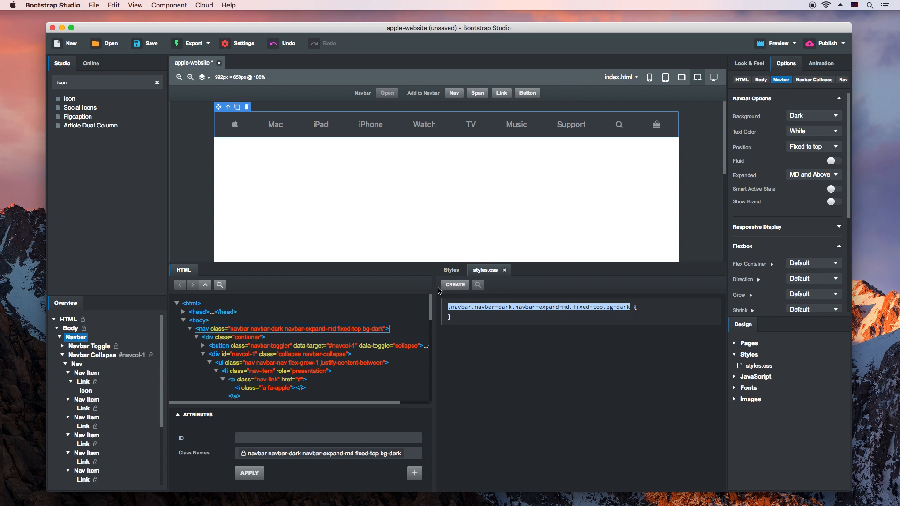
# Add background-color: #000!important to the navbar's CSS rule
pyautogui.click(631, 316)
pyautogui.write('background-color')
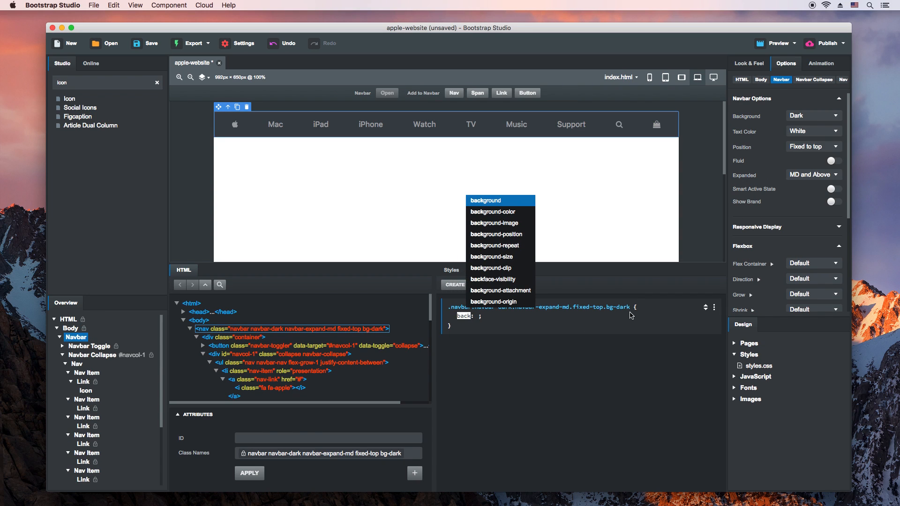
pyautogui.press('Down')
pyautogui.press('Return')
pyautogui.write('#000')
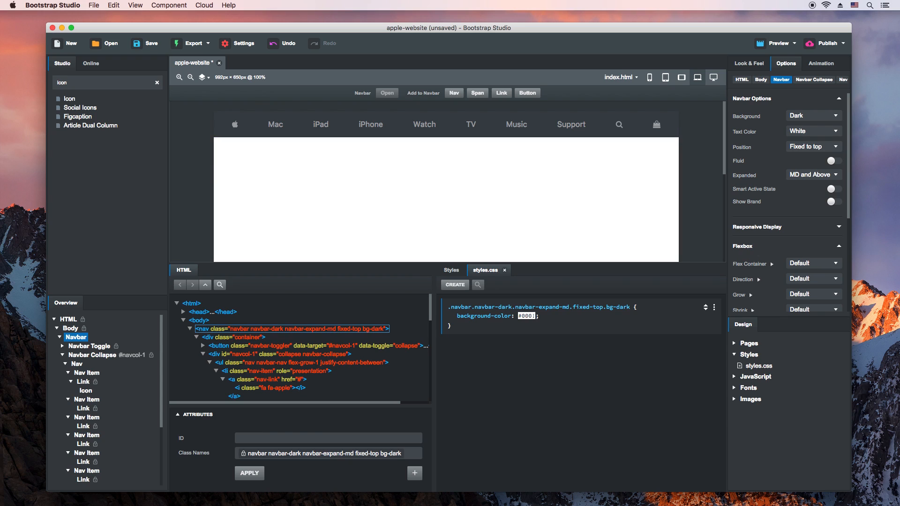
pyautogui.write('!important')
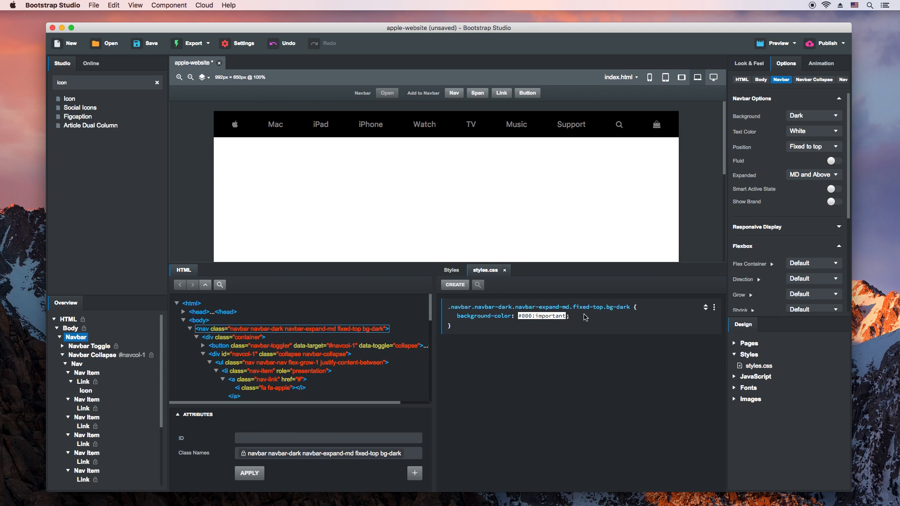
pyautogui.press('Return')
# Add an opacity property of 0.8 to the navbar's CSS rule
pyautogui.click(593, 321)
pyautogui.write('opacity')
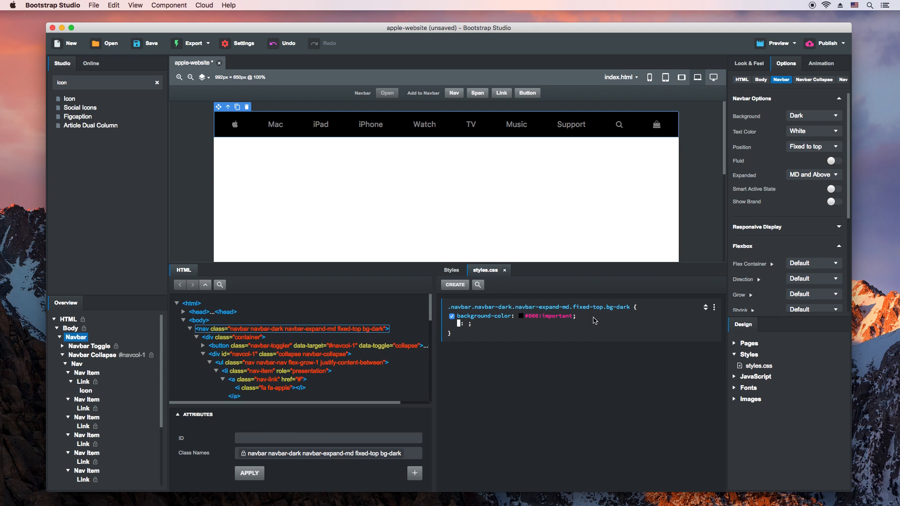
pyautogui.press('Return')
pyautogui.write('0.8')
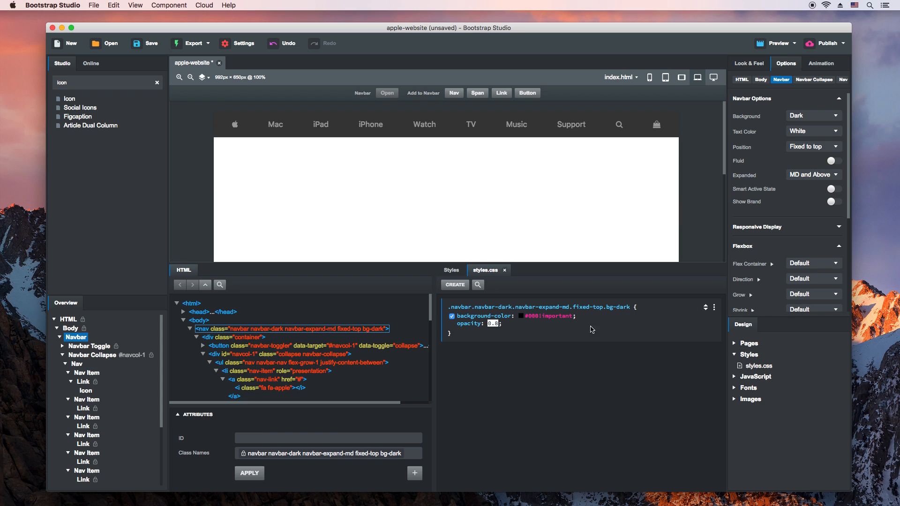
# Create a CSS rule for the navbar's nav-link elements with the color set to #fff
pyautogui.click(284, 130)
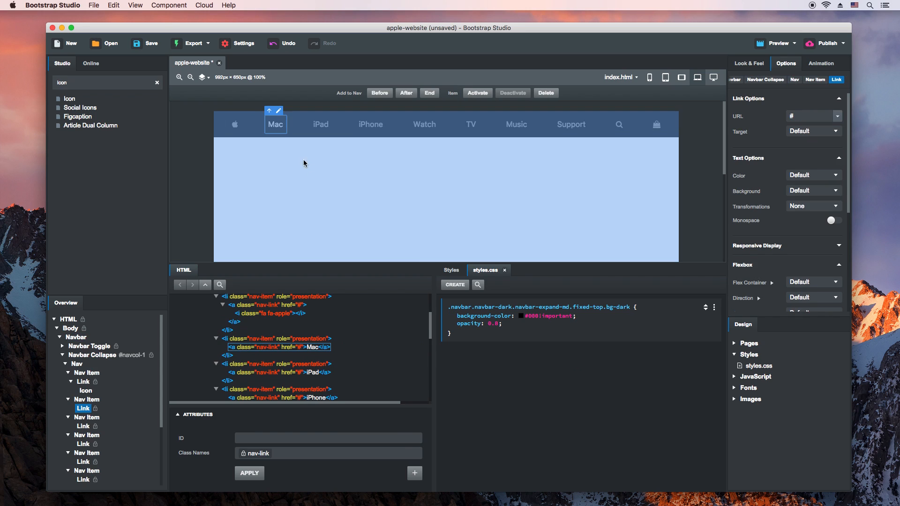
pyautogui.click(455, 284)
pyautogui.click(589, 362)
pyautogui.write('color')
pyautogui.press('Return')
pyautogui.write('#fff;')
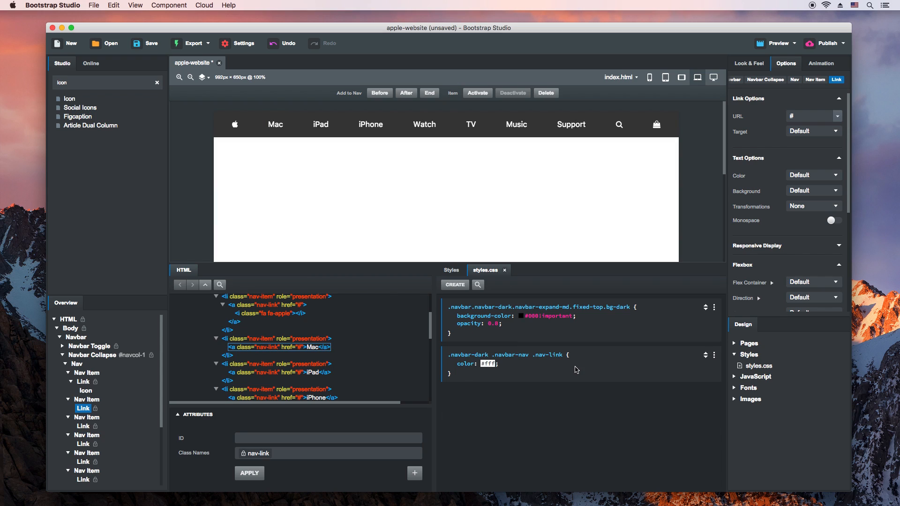
# Add a font-size property of 13px to the nav-link CSS rule
pyautogui.press('Return')
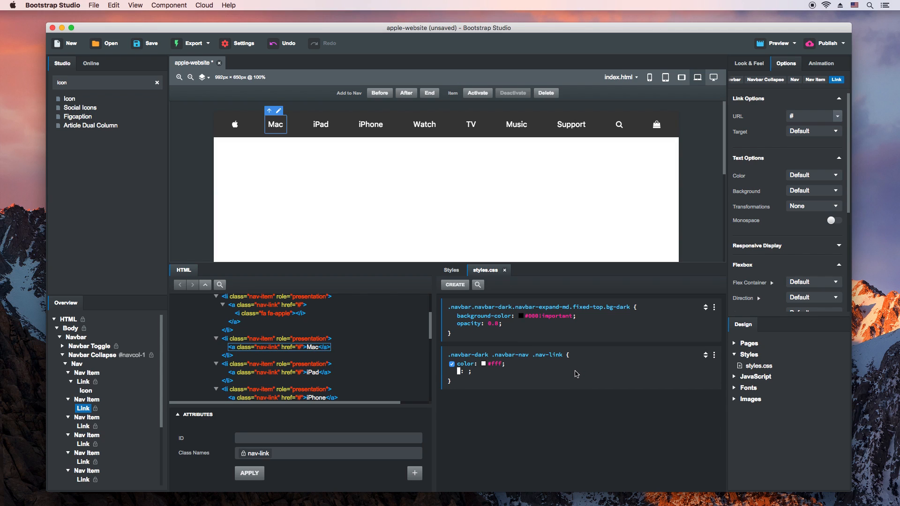
pyautogui.write('font-size')
pyautogui.press('Return')
pyautogui.write('13px')
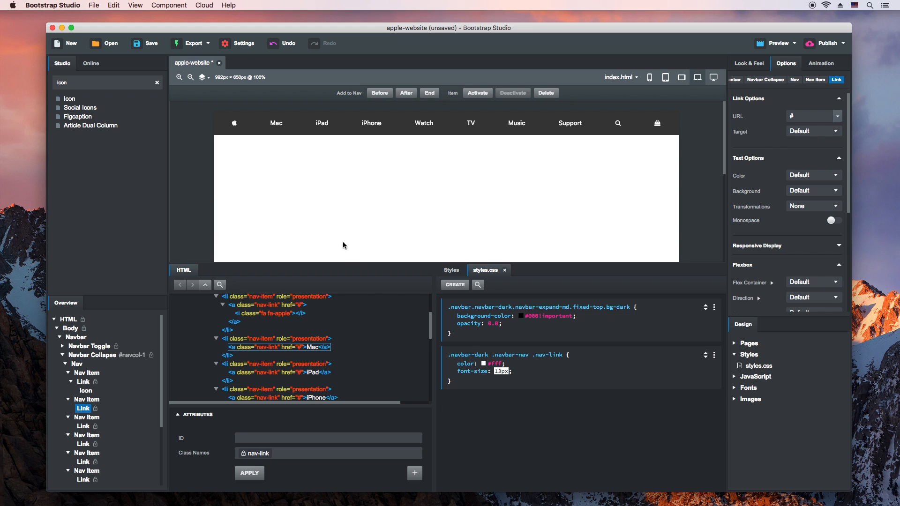
# Assign the class name apple-logo to the Apple icon in the navbar
pyautogui.click(235, 125)
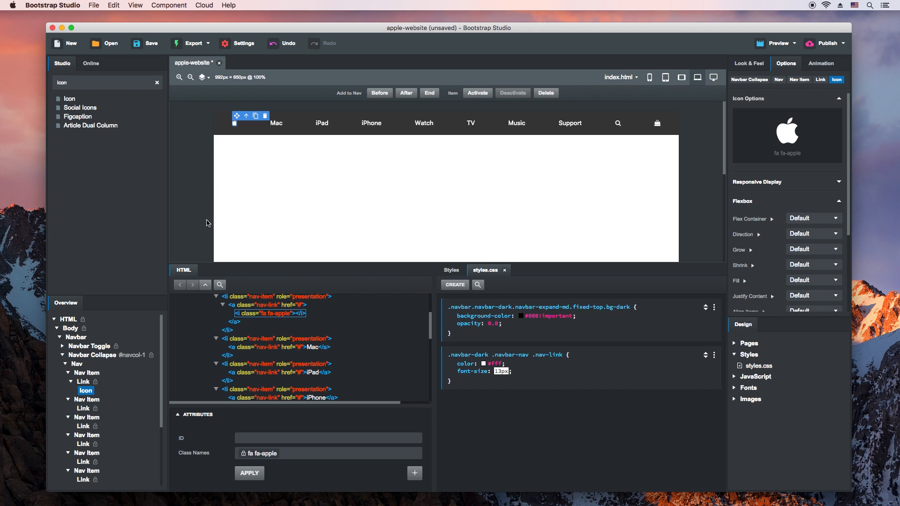
pyautogui.click(314, 451)
pyautogui.write('apple-logo')
pyautogui.click(249, 473)
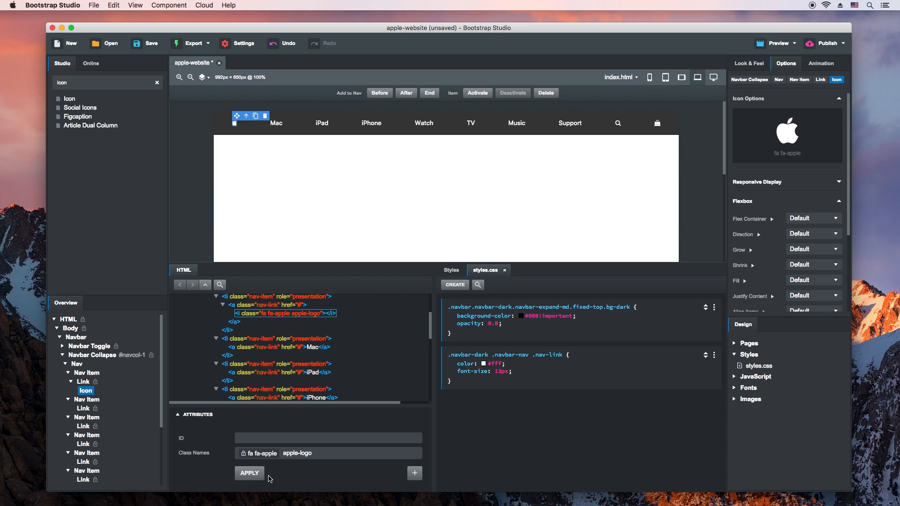
# Duplicate the nav-link CSS rule and append .apple-logo to the copy's selector
pyautogui.click(714, 355)
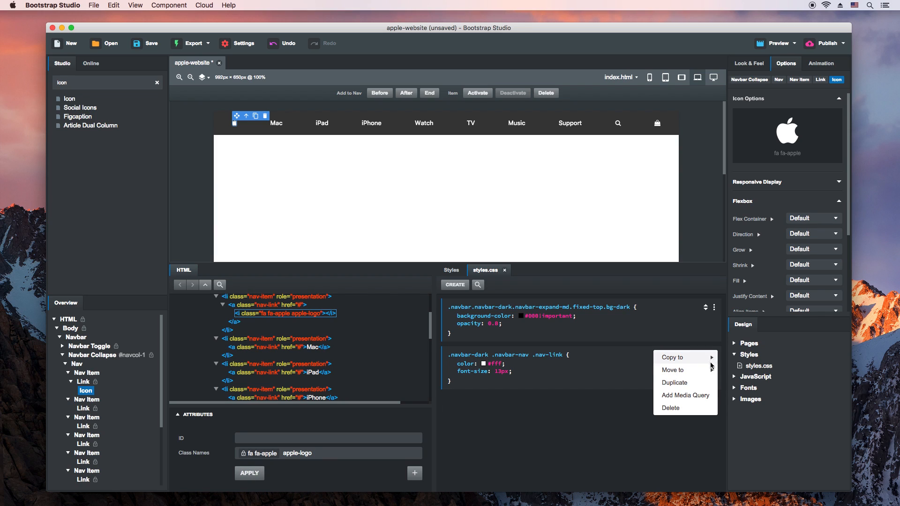
pyautogui.click(694, 383)
pyautogui.click(556, 406)
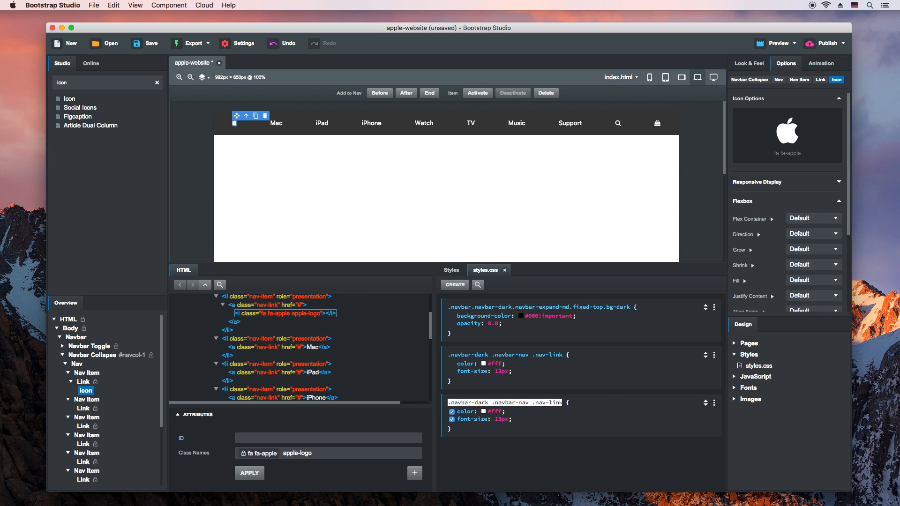
pyautogui.write('.apple-logo')
pyautogui.press('Return')
# Remove the color property from the .apple-logo rule and set its font-size to 21px
pyautogui.click(469, 413)
pyautogui.press('BackSpace')
pyautogui.press('Return')
pyautogui.click(501, 415)
pyautogui.press('Up')
pyautogui.press('Up')
pyautogui.press('Up')
pyautogui.press('Up')
pyautogui.press('Up')
pyautogui.press('Up')
pyautogui.press('Up')
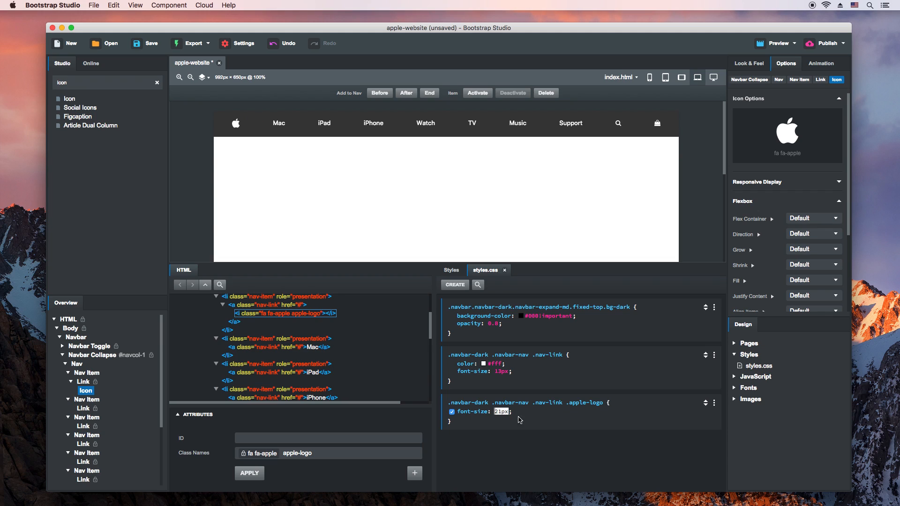
pyautogui.press('Up')
pyautogui.press('Return')
# Add a line-height property of 0 to the .apple-logo CSS rule
pyautogui.click(523, 420)
pyautogui.write('line-height')
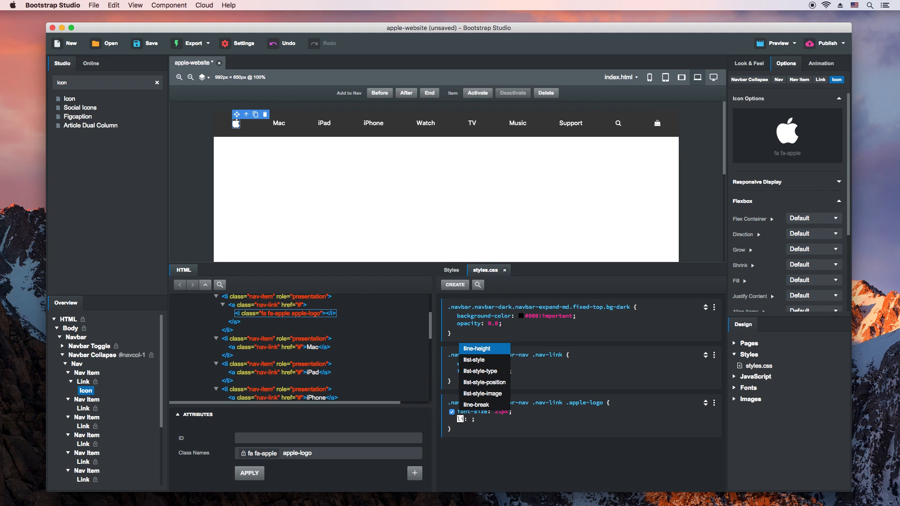
pyautogui.press('Return')
pyautogui.write('0')
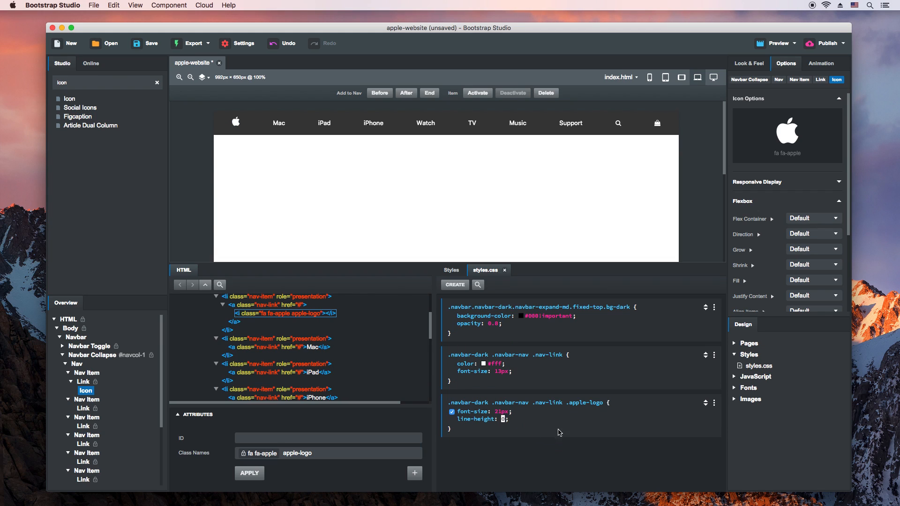
pyautogui.press('Return')
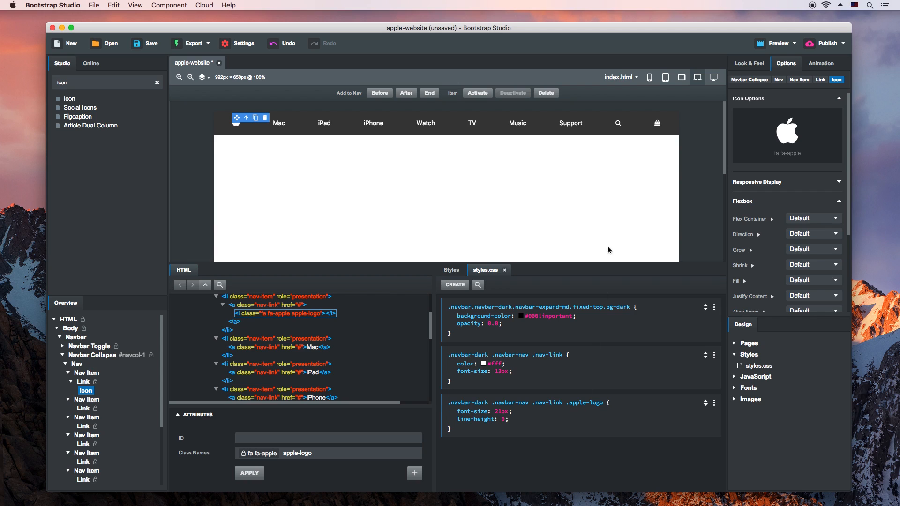
# Check the navbar at tablet and phone sizes, expanding its collapsed menu to examine the links and closing it again
pyautogui.click(666, 77)
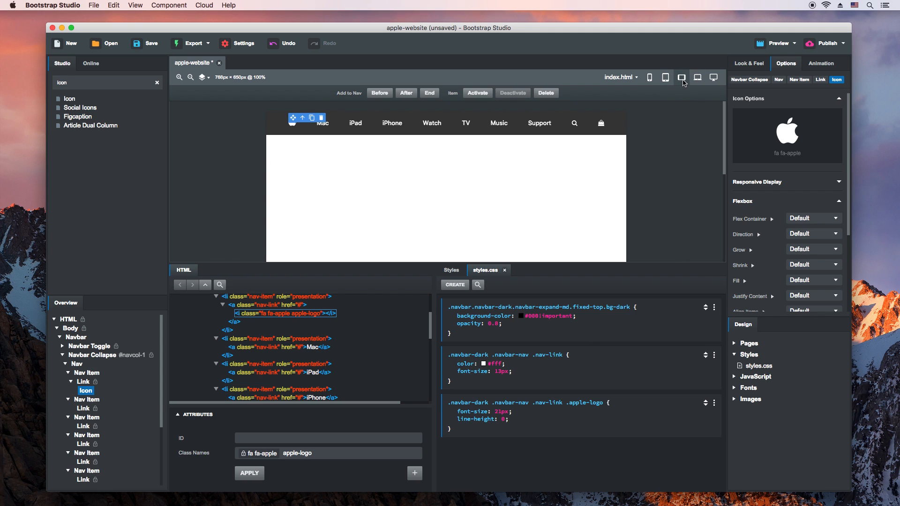
pyautogui.click(650, 77)
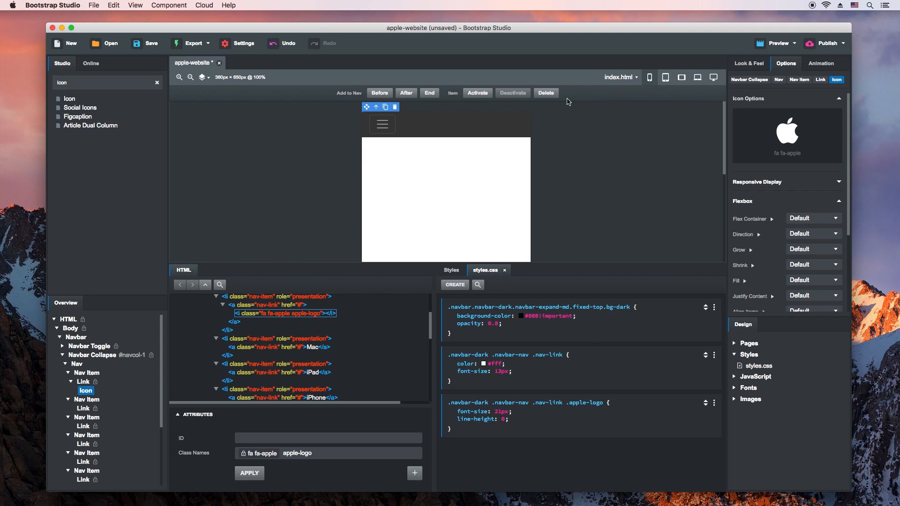
pyautogui.click(428, 121)
pyautogui.click(388, 93)
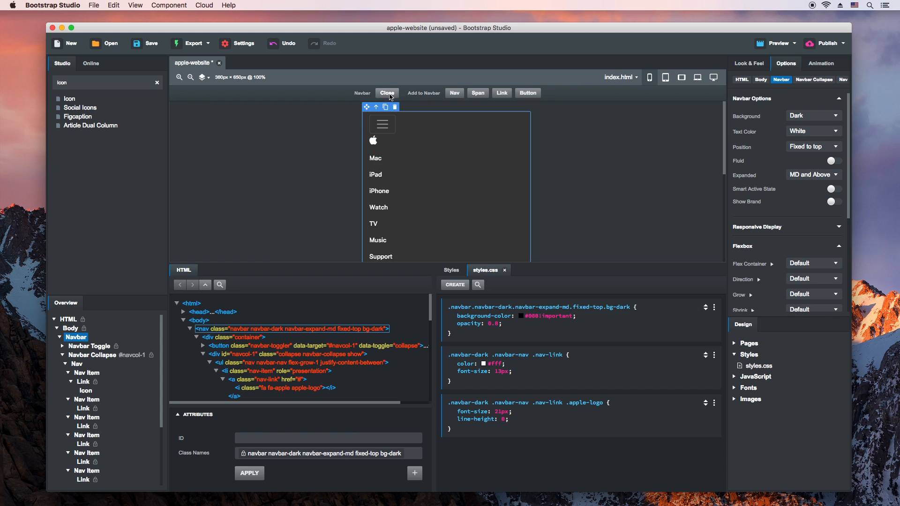
pyautogui.scroll(-5, 443, 161)
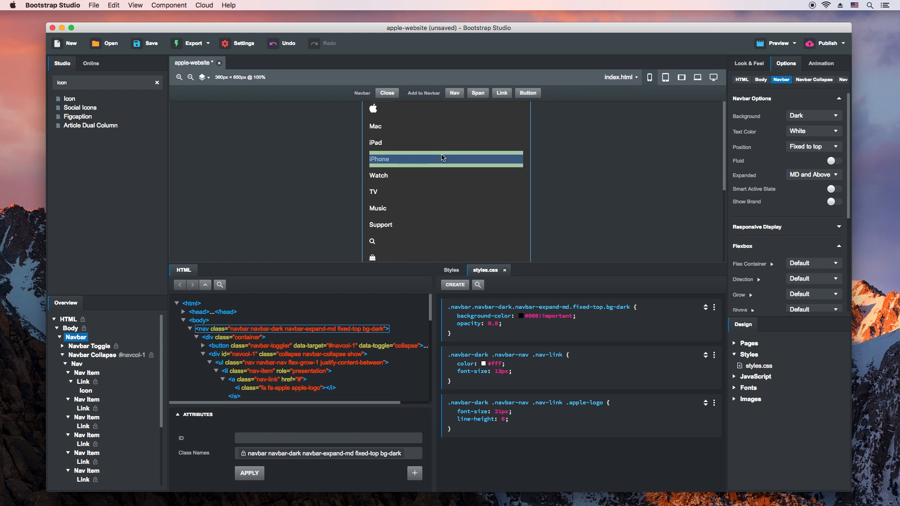
pyautogui.click(384, 92)
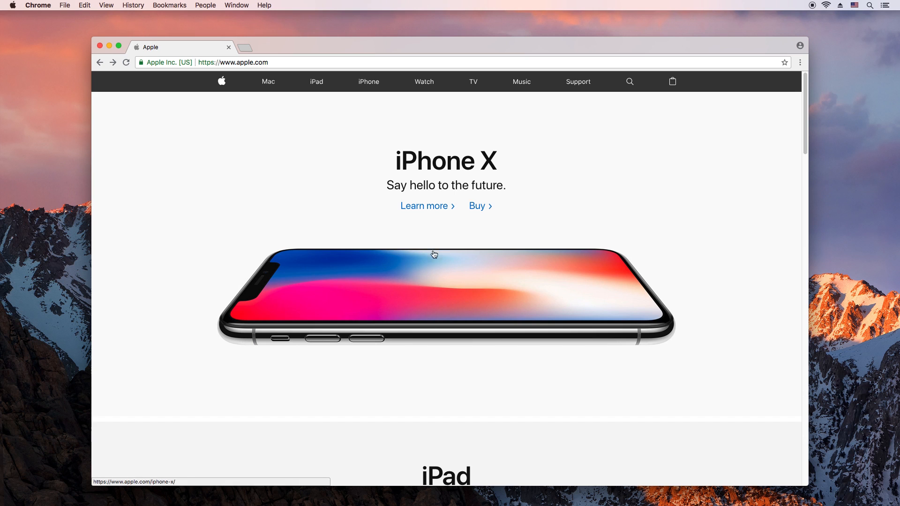
# Switch to Chrome and examine the product sections on the apple.com home page
pyautogui.scroll(-6, 469, 230)
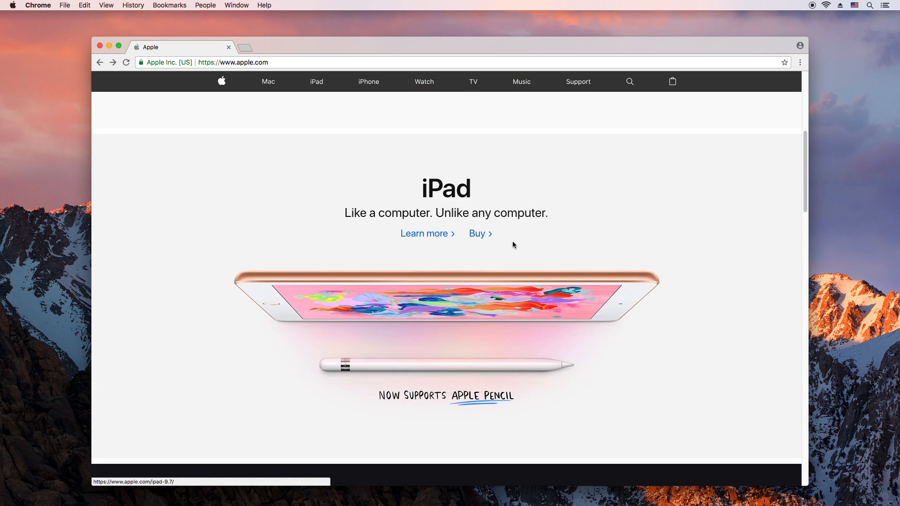
pyautogui.scroll(-5, 507, 253)
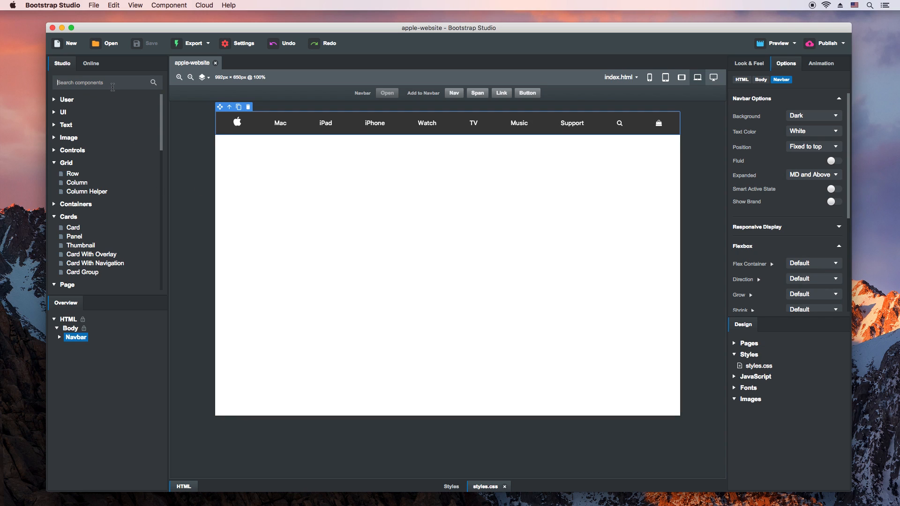
# Switch back to Bootstrap Studio, search for the Section component and add one to the Body below the Navbar
pyautogui.click(113, 87)
pyautogui.write('sectio')
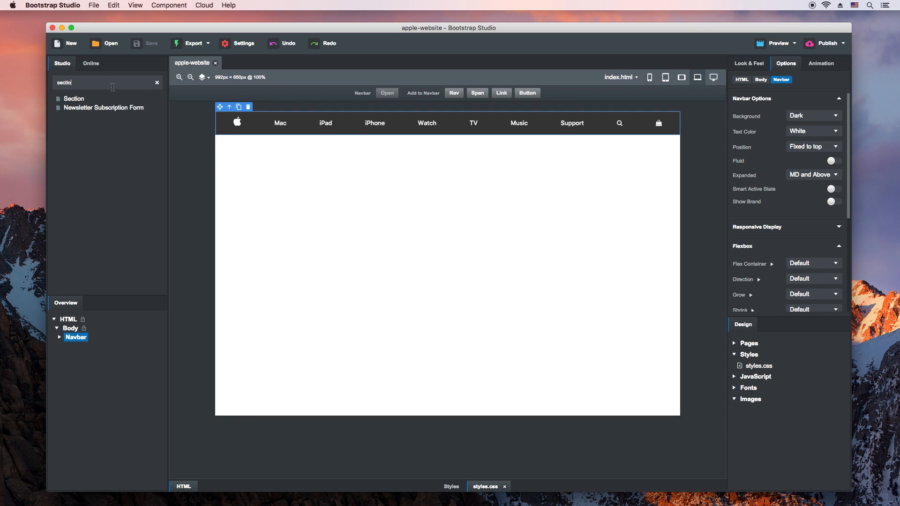
pyautogui.click(79, 100)
pyautogui.moveTo(79, 101); pyautogui.dragTo(72, 335)
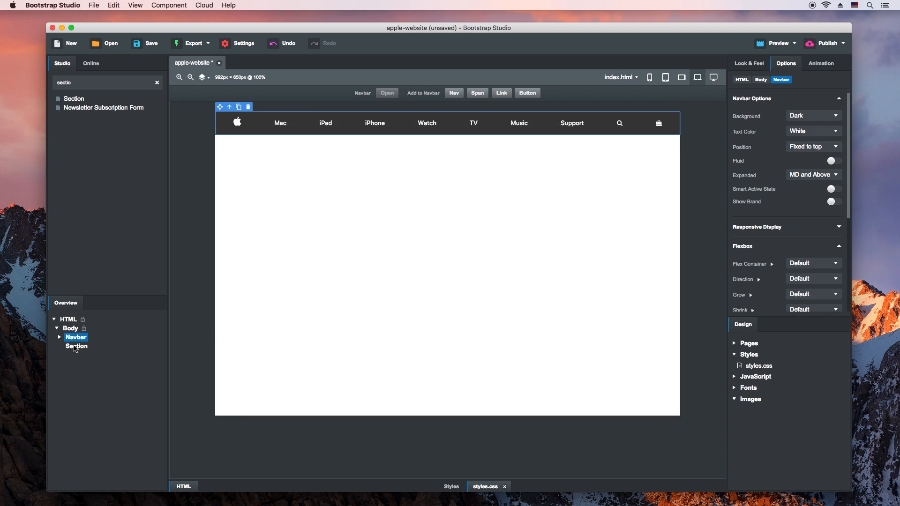
# Assign the class names product iphone-x to the new section
pyautogui.click(231, 484)
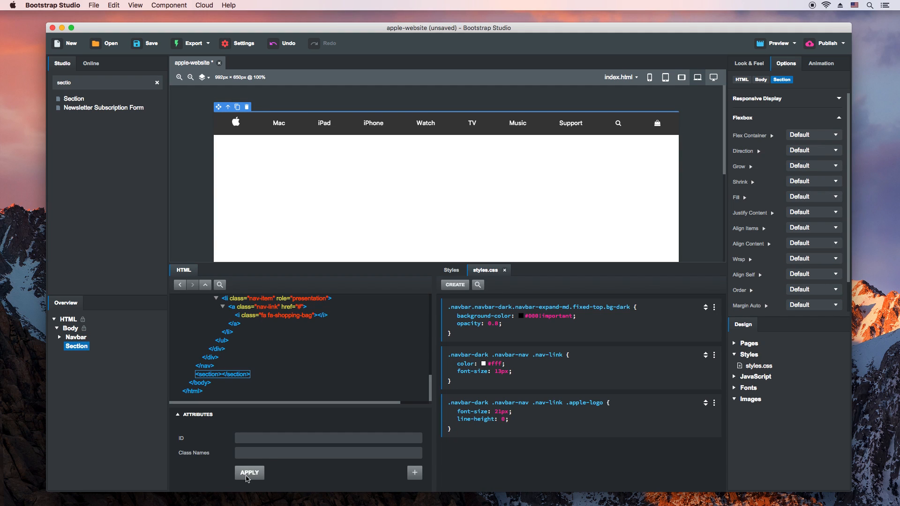
pyautogui.click(272, 454)
pyautogui.write('product iphone-x')
pyautogui.click(257, 471)
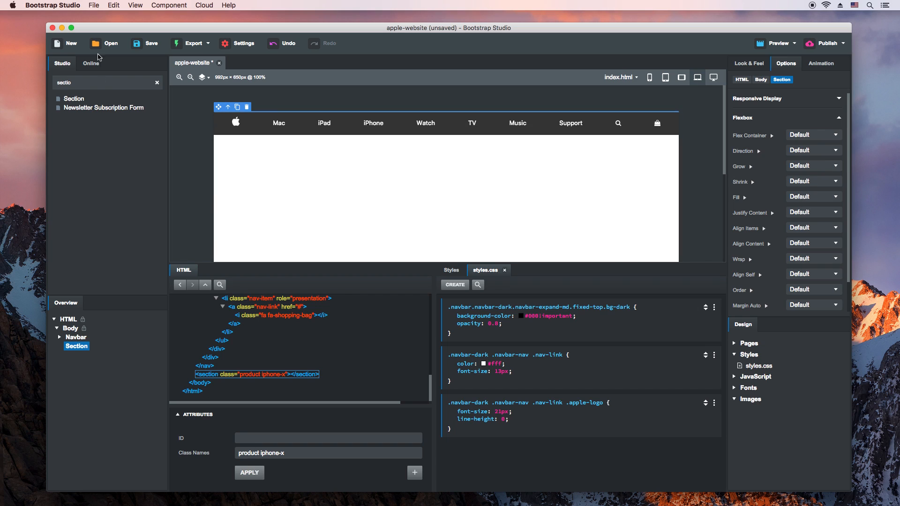
# Search for the Heading component and add two headings inside the section
pyautogui.press('super+a')
pyautogui.write('eading')
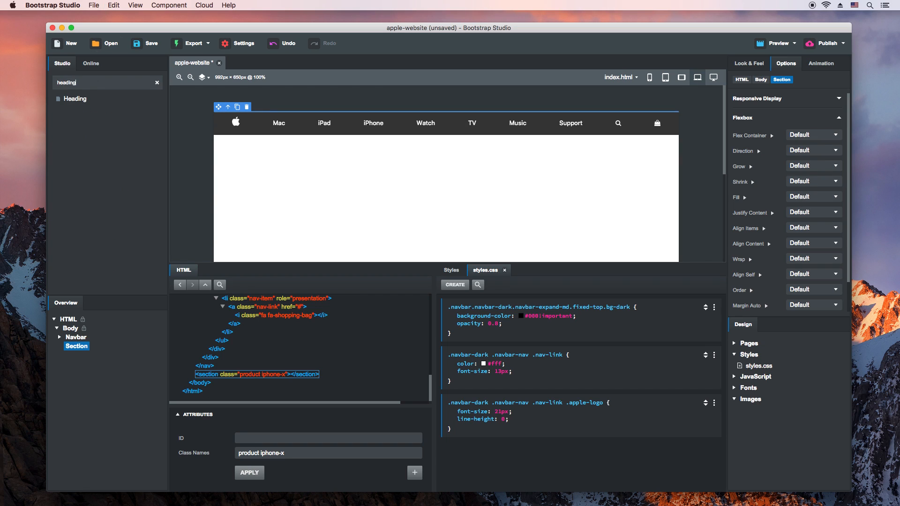
pyautogui.moveTo(69, 99); pyautogui.dragTo(77, 347)
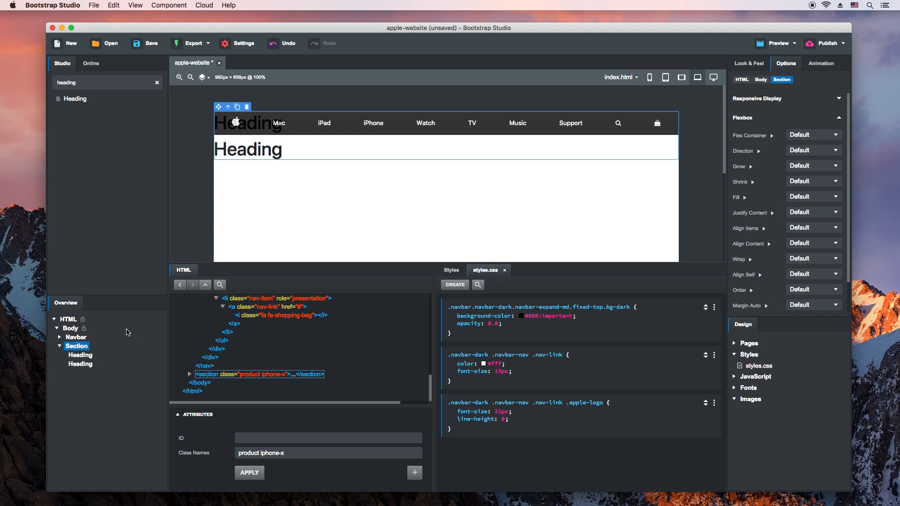
# Create a CSS rule for body with a padding-top of 50px
pyautogui.click(71, 329)
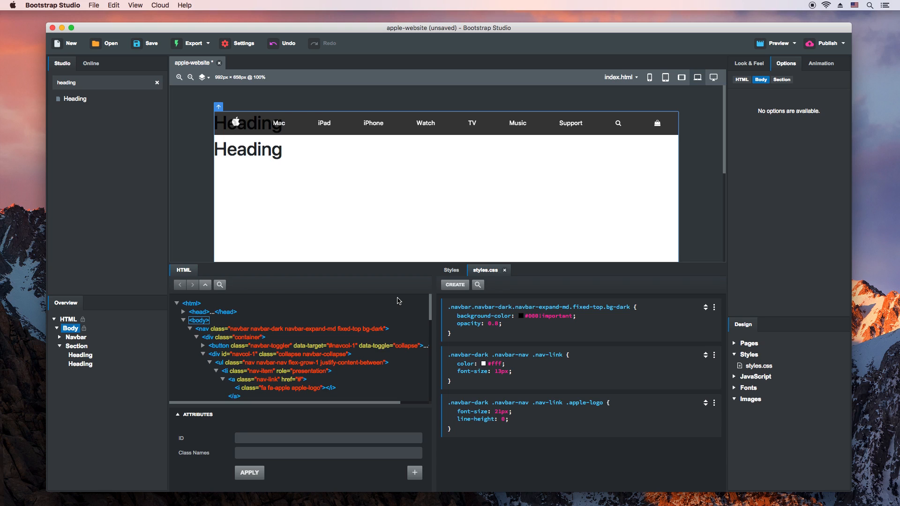
pyautogui.click(444, 285)
pyautogui.press('Return')
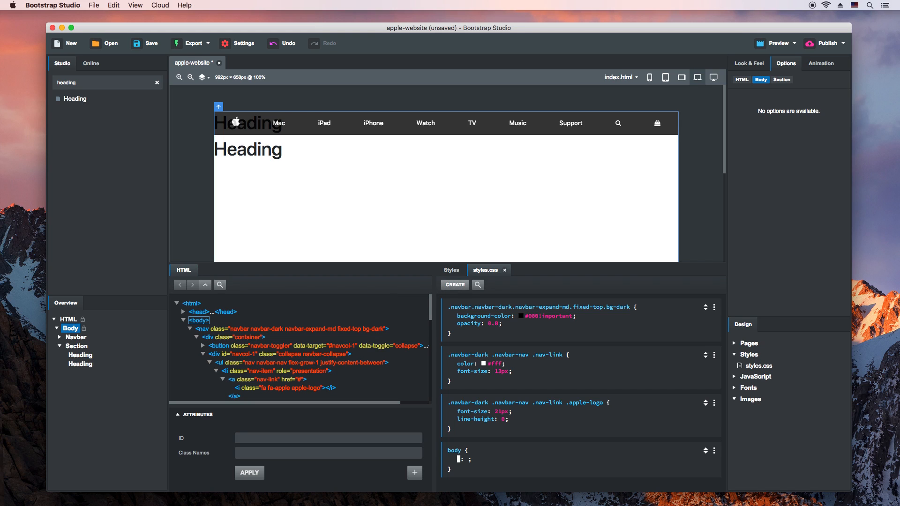
pyautogui.write('paddin')
pyautogui.press('Down')
pyautogui.press('Return')
pyautogui.write('50px')
pyautogui.click(571, 460)
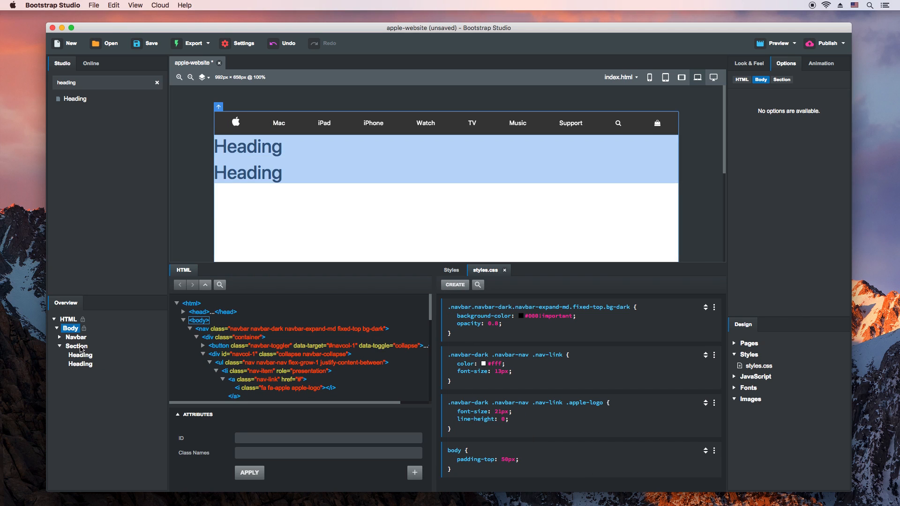
# Create a CSS rule for the section with the selector .product and a padding-top of 100px
pyautogui.click(76, 346)
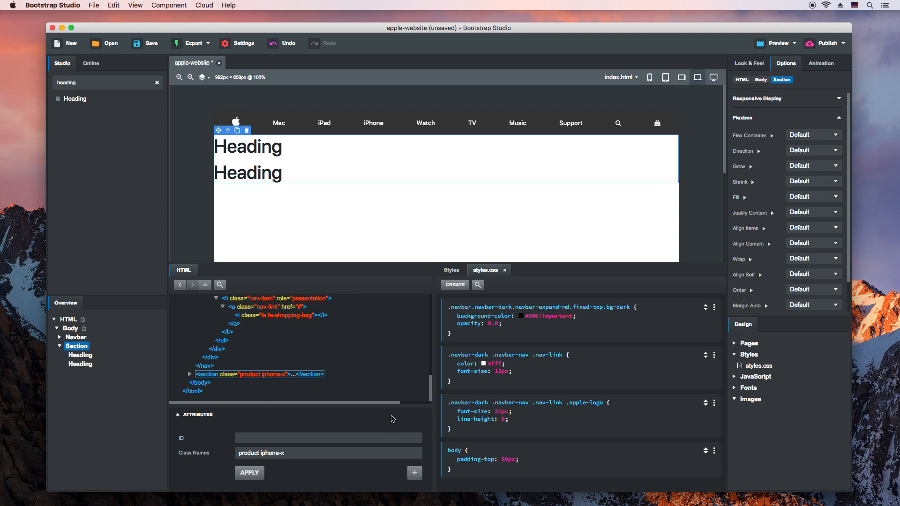
pyautogui.click(455, 285)
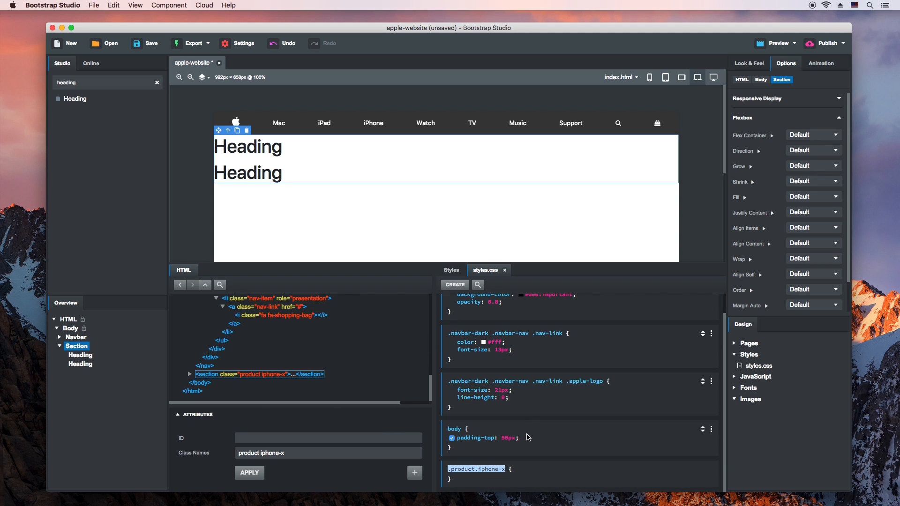
pyautogui.press('Right')
pyautogui.press('Return')
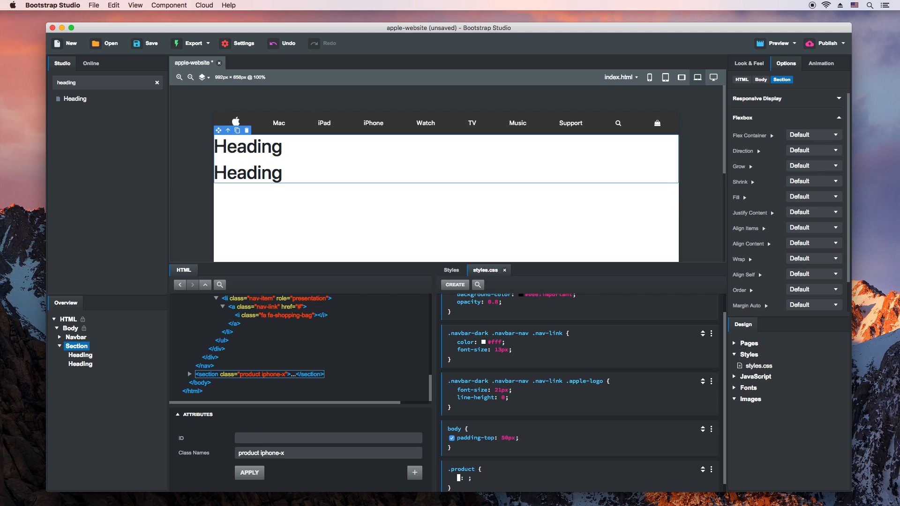
pyautogui.write('padding-top')
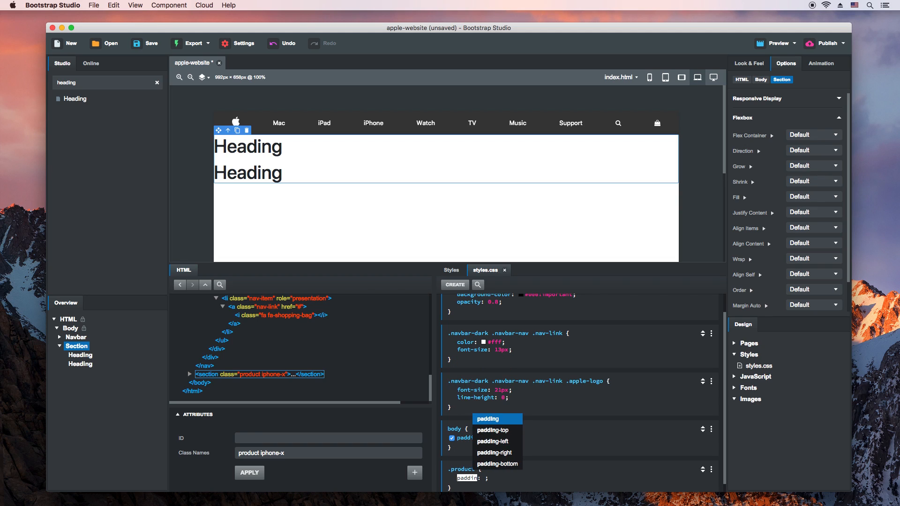
pyautogui.press('Down')
pyautogui.press('Return')
pyautogui.write('100px')
pyautogui.scroll(-2, 543, 430)
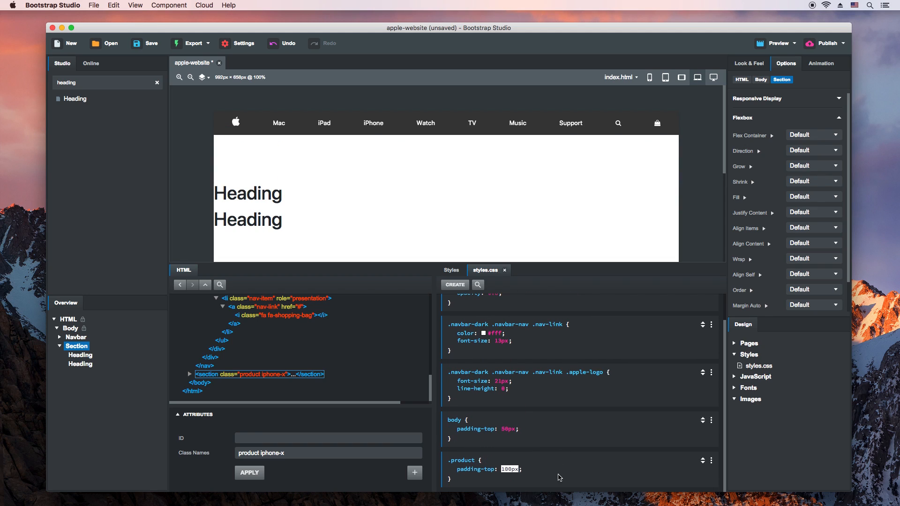
# Add a text-align property of center to the .product CSS rule
pyautogui.click(559, 476)
pyautogui.click(543, 474)
pyautogui.write('text-align')
pyautogui.press('Return')
pyautogui.write('ce;')
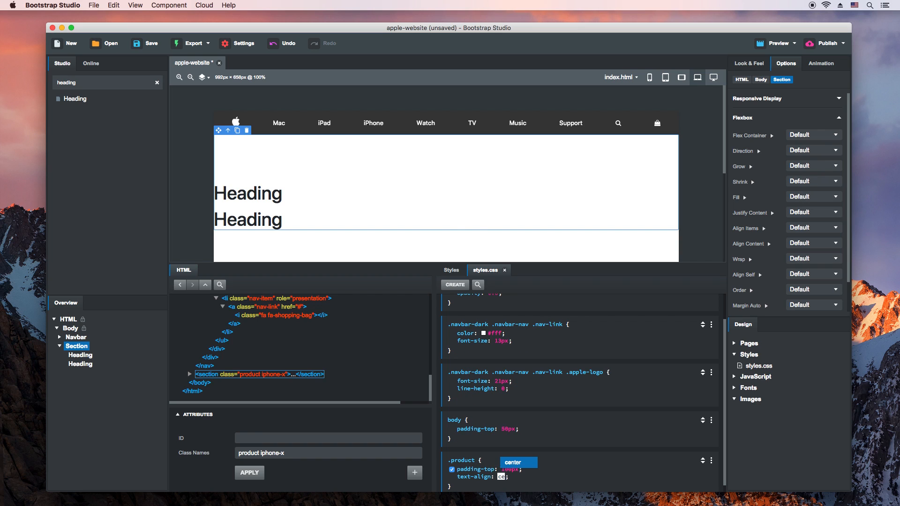
pyautogui.press('Return')
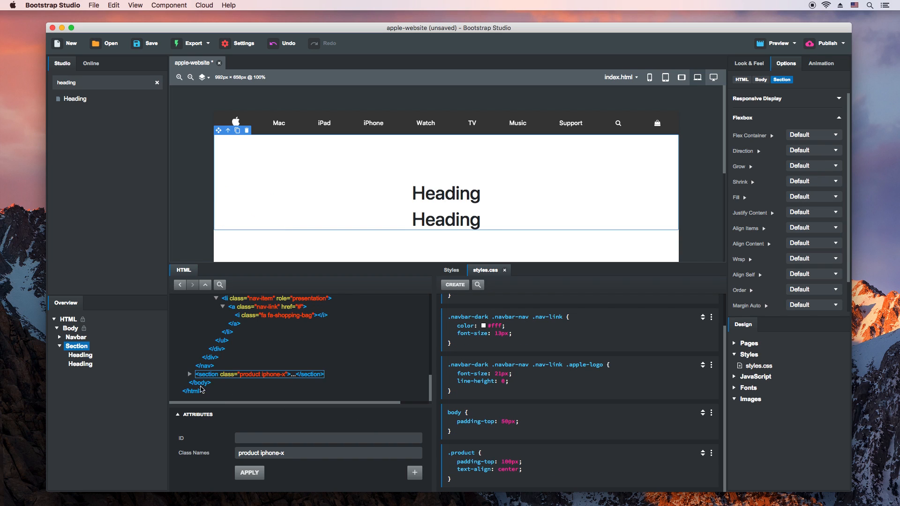
# Change the text of the first heading in the product section to "iPhone X"
pyautogui.click(448, 189)
pyautogui.doubleClick(445, 196)
pyautogui.write('iPhone X')
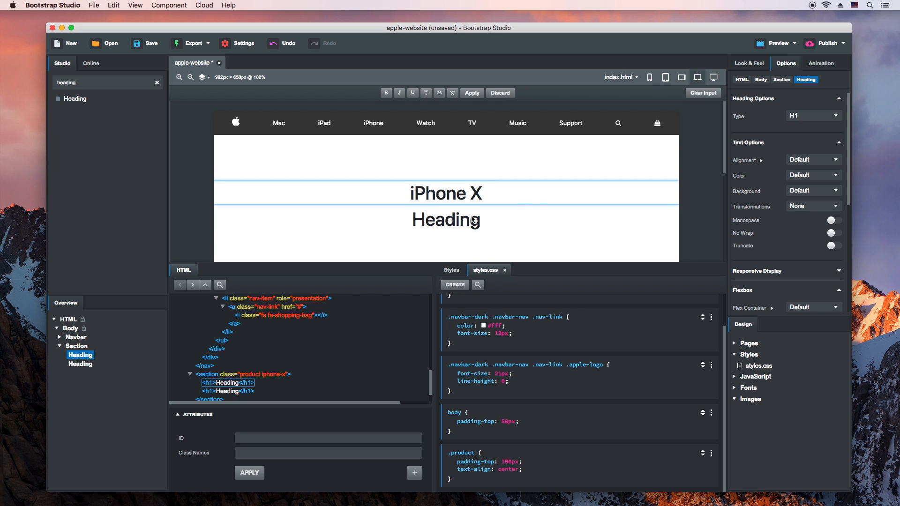
# Convert the second heading to H2 and change its text to "Say hello to the future."
pyautogui.click(483, 218)
pyautogui.click(432, 93)
pyautogui.doubleClick(446, 216)
pyautogui.write('Sa')
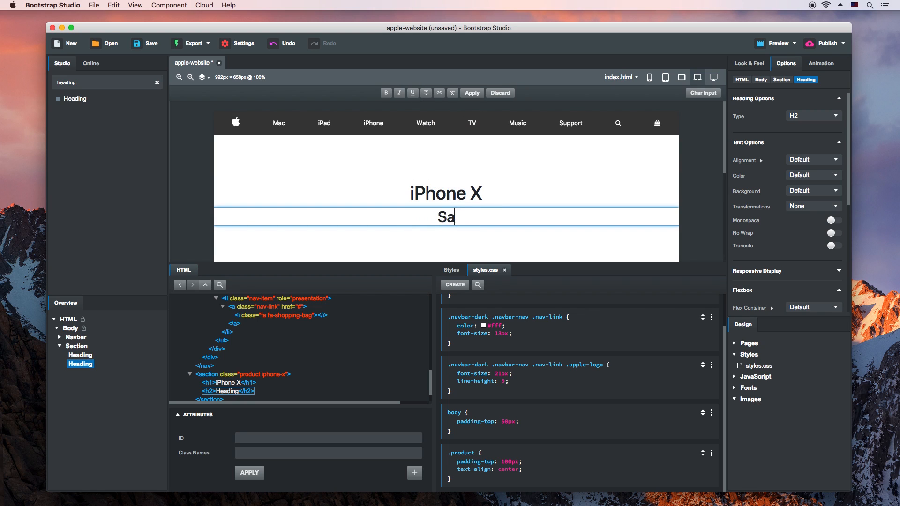
pyautogui.write('y hello to the future.')
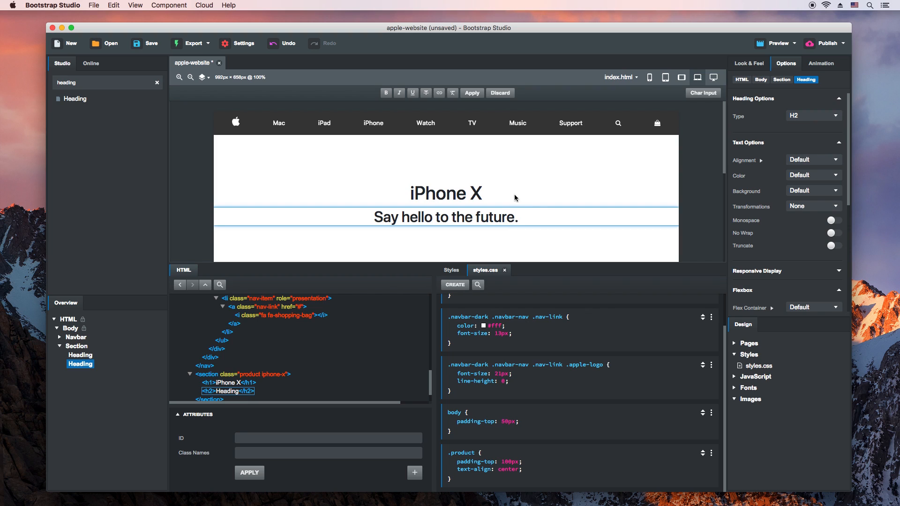
pyautogui.click(537, 235)
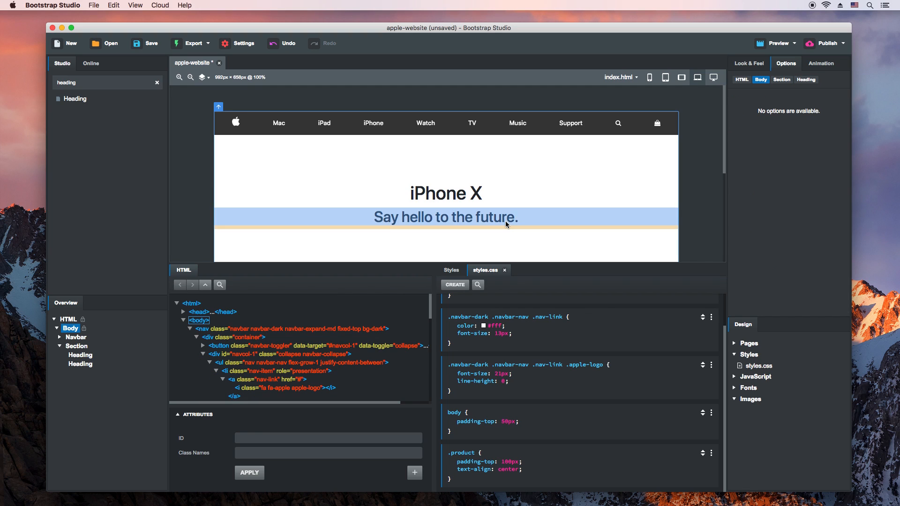
# Create a CSS rule for the iPhone X heading with the selector .product .h1 and a font-size of 56px
pyautogui.click(468, 200)
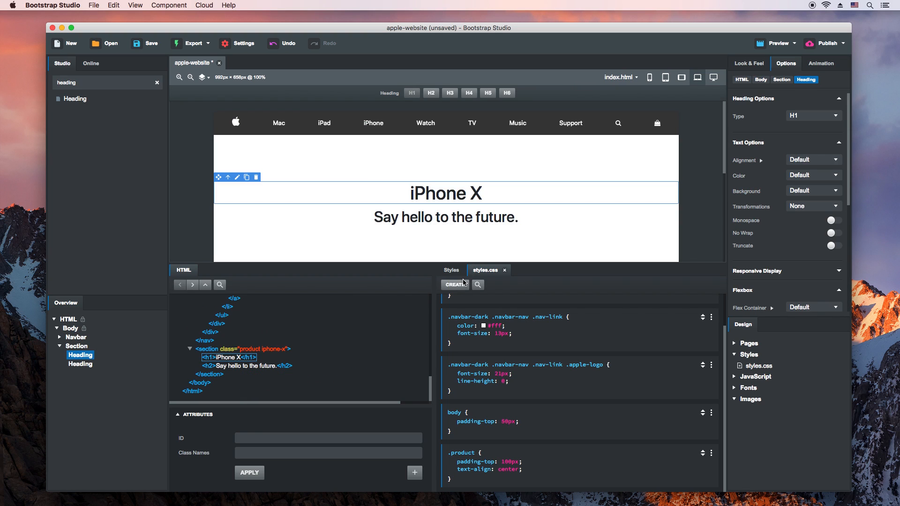
pyautogui.click(455, 285)
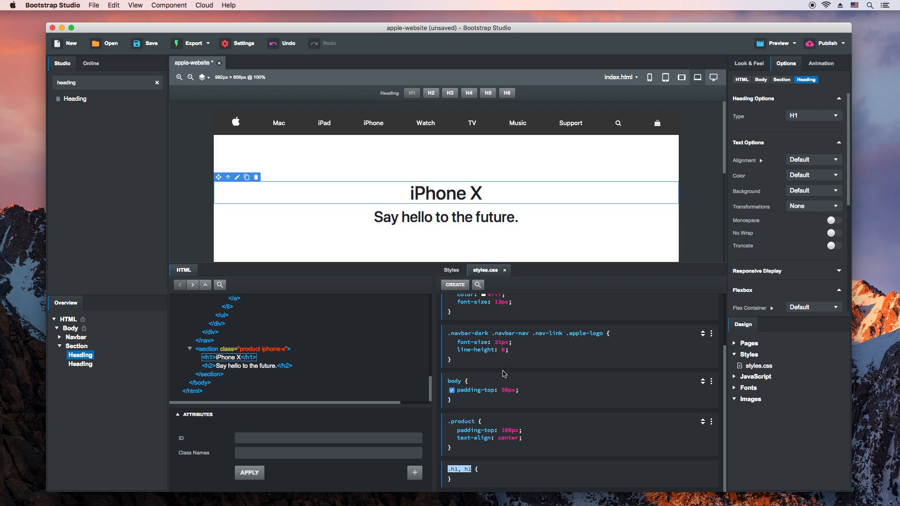
pyautogui.write('.product .h1')
pyautogui.press('Return')
pyautogui.write('font-size')
pyautogui.press('Tab')
pyautogui.write('56px')
pyautogui.press('Return')
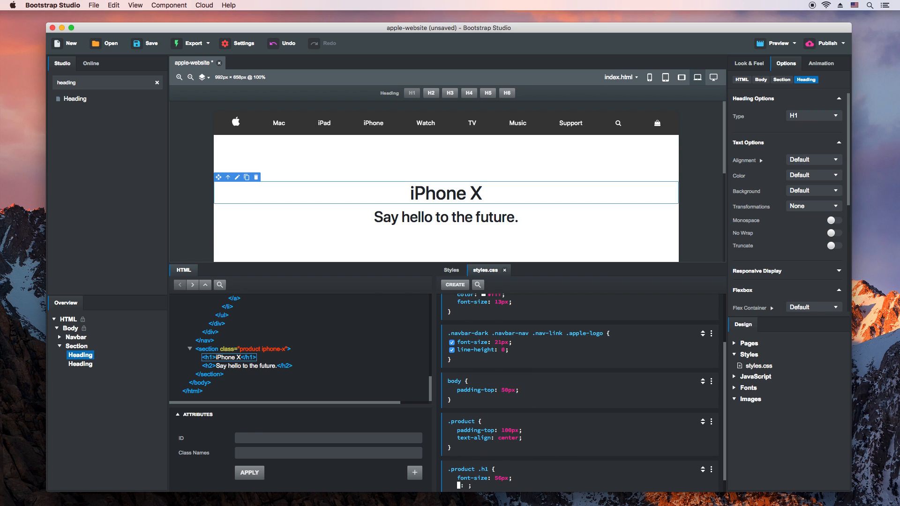
# Add a font-weight of bold to the .product .h1 rule
pyautogui.write('font')
pyautogui.press('Down')
pyautogui.press('Tab')
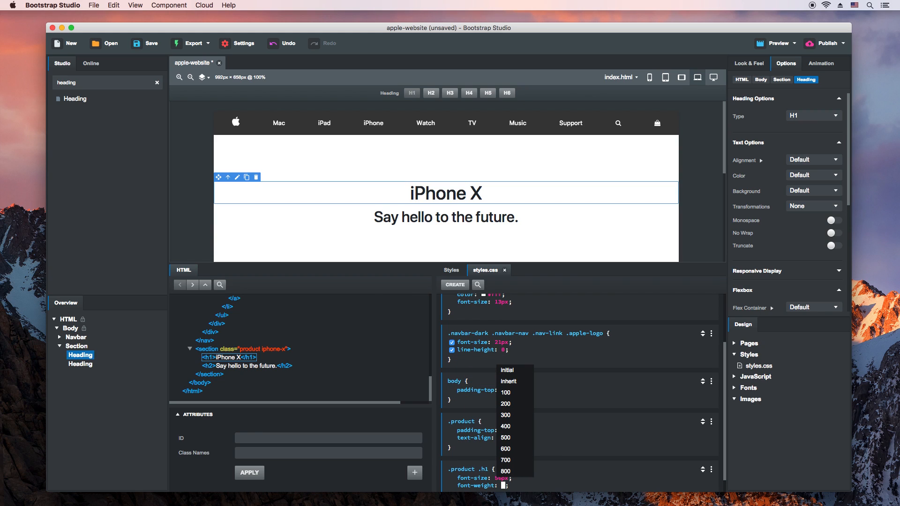
pyautogui.write('bold')
pyautogui.press('Return')
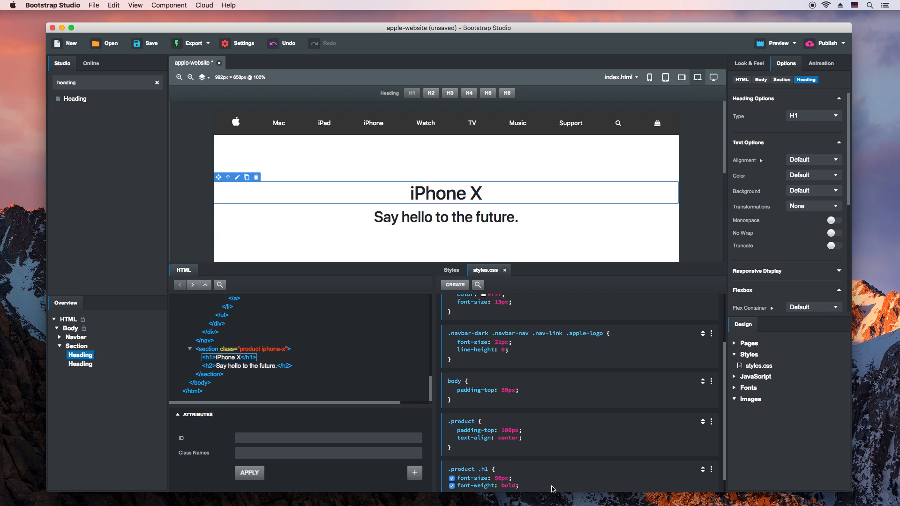
# Correct the selector of the new heading rule to .product h1
pyautogui.click(485, 454)
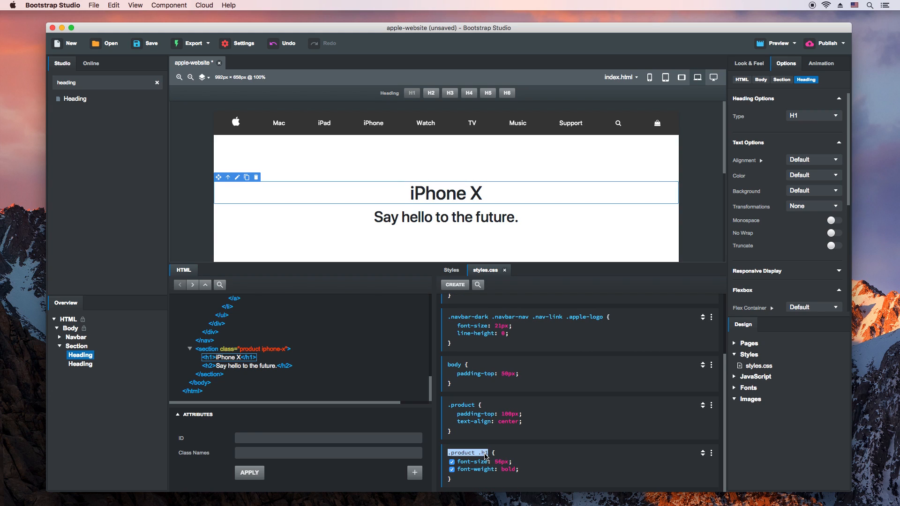
pyautogui.click(482, 454)
pyautogui.press('BackSpace')
pyautogui.press('Return')
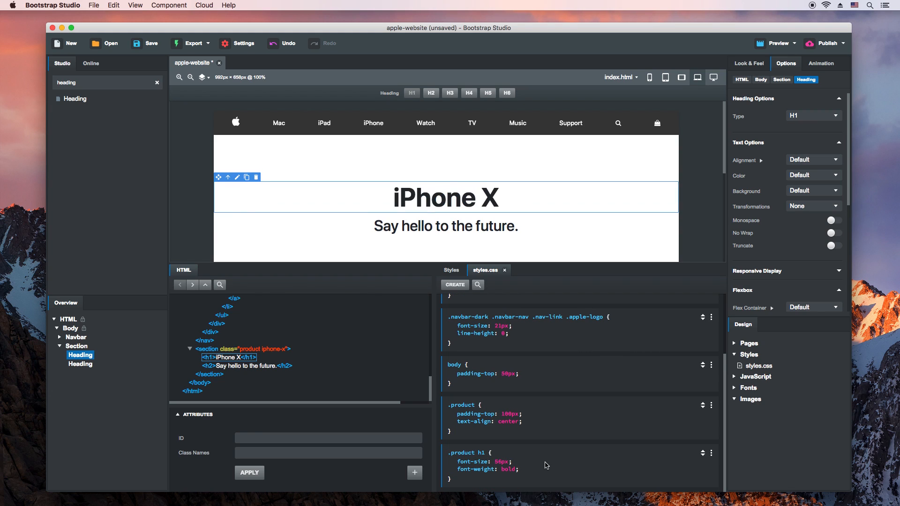
# Duplicate the .product h1 rule and change the copy's selector to .product h2
pyautogui.click(711, 453)
pyautogui.click(689, 421)
pyautogui.scroll(-2, 610, 436)
pyautogui.click(483, 453)
pyautogui.write('2')
pyautogui.press('Return')
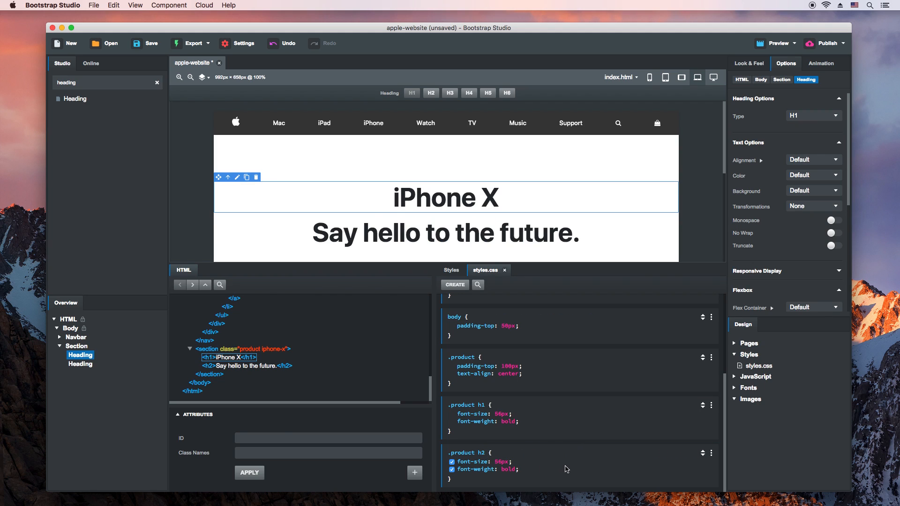
# Set the .product h2 rule's font-size to 27px and its font-weight to 400
pyautogui.click(502, 462)
pyautogui.write('27px')
pyautogui.press('Tab')
pyautogui.write('400')
pyautogui.press('Return')
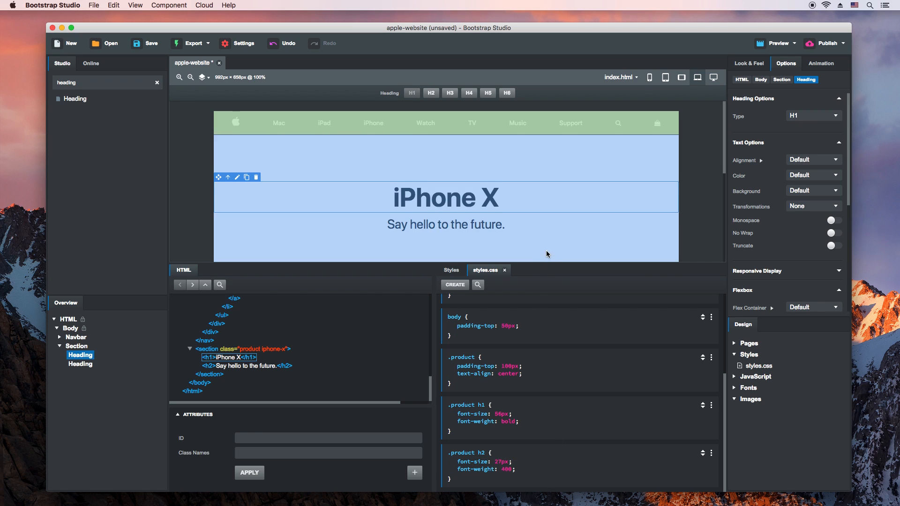
# Search for the Div component, add one below the headings in the section, and give it the class links
pyautogui.press('super+a')
pyautogui.write('div')
pyautogui.moveTo(78, 102); pyautogui.dragTo(75, 350)
pyautogui.write('links')
pyautogui.click(249, 473)
# Search for the Link component and place a link inside the links div
pyautogui.press('super+a')
pyautogui.write('link')
pyautogui.moveTo(79, 100); pyautogui.dragTo(77, 374)
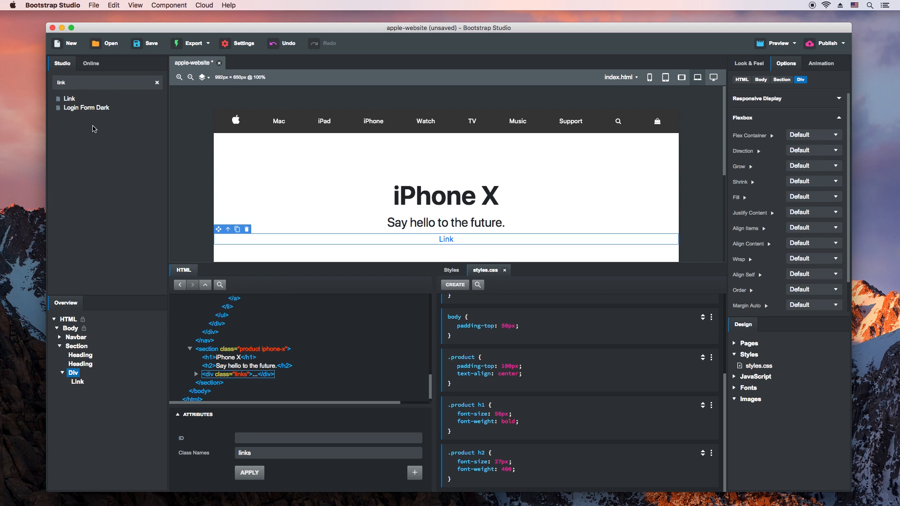
# Search for the Icon component and place an icon inside the link
pyautogui.press('super+a')
pyautogui.write('icon')
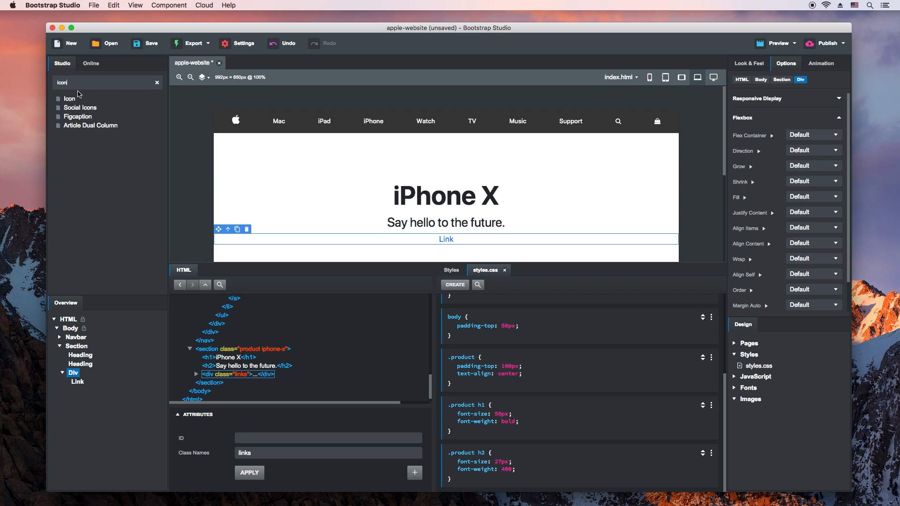
pyautogui.moveTo(79, 95); pyautogui.dragTo(83, 383)
pyautogui.scroll(-1, 346, 250)
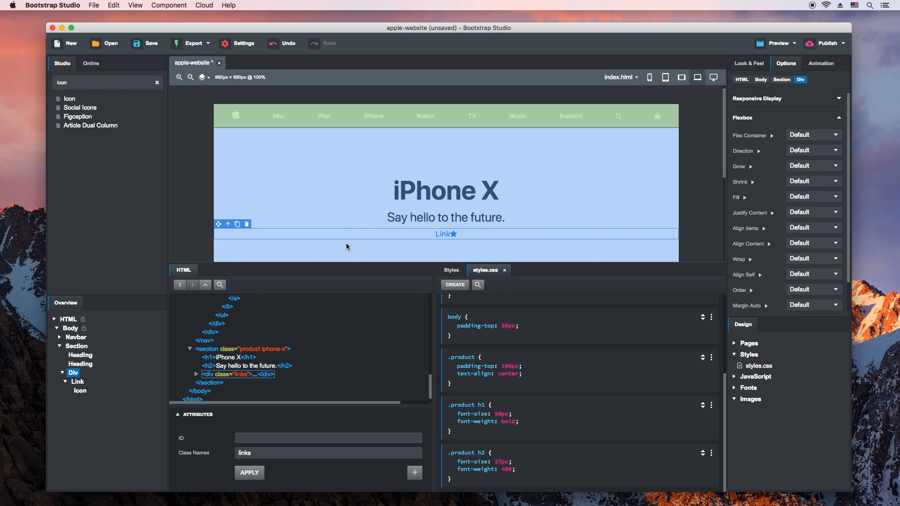
# Duplicate the link with its icon and change the first link's text to "Learn more"
pyautogui.click(80, 384)
pyautogui.press('super+d')
pyautogui.doubleClick(425, 223)
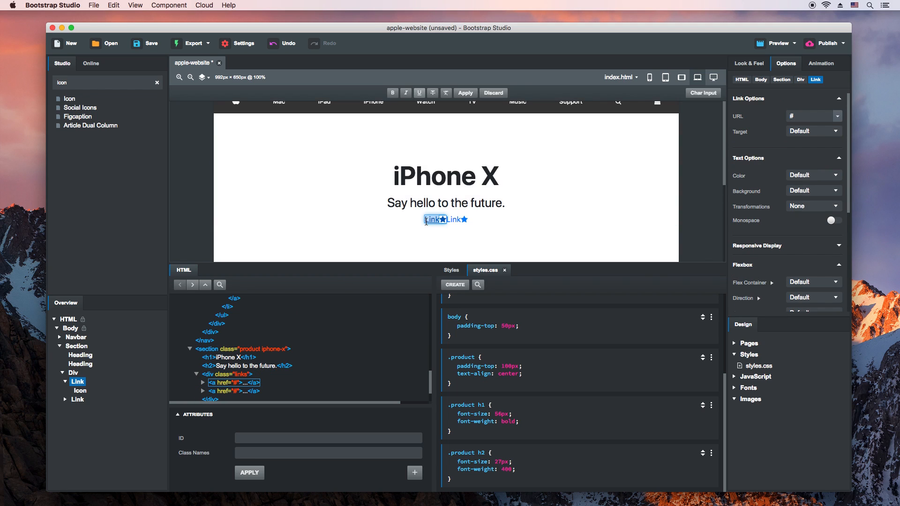
pyautogui.write('Learn more')
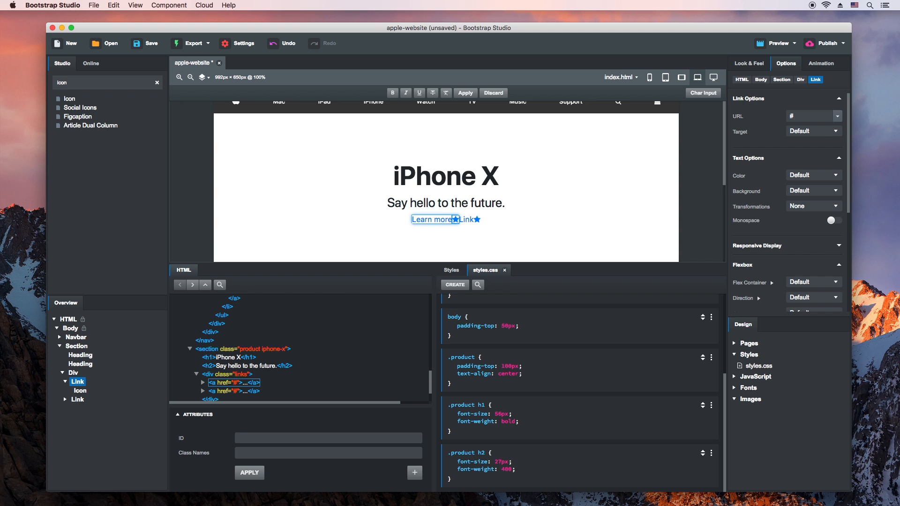
# Replace the star icon in the Learn more link with the Font Awesome 4 icon fa-angle-right
pyautogui.doubleClick(456, 219)
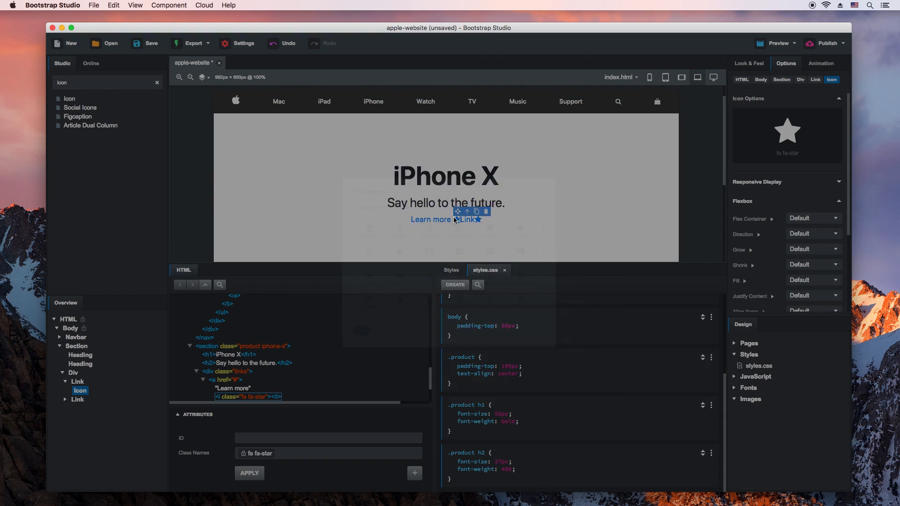
pyautogui.write('angle')
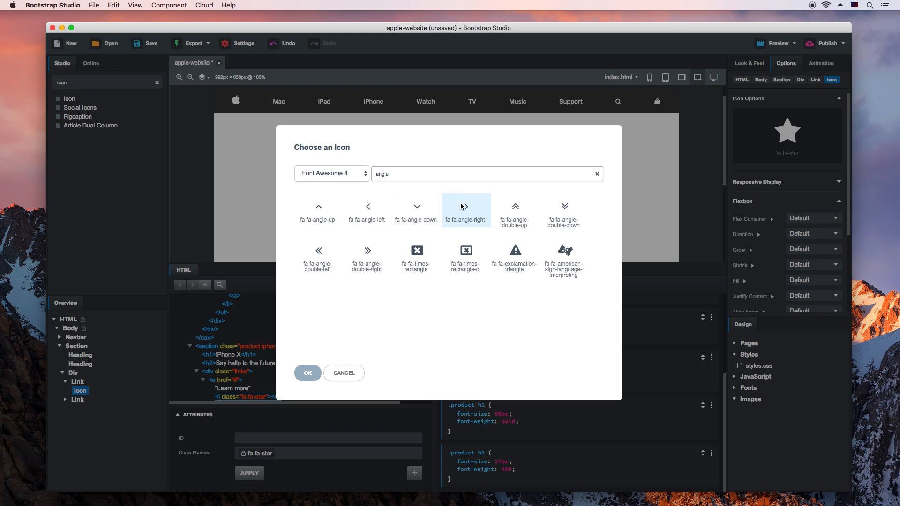
pyautogui.click(463, 207)
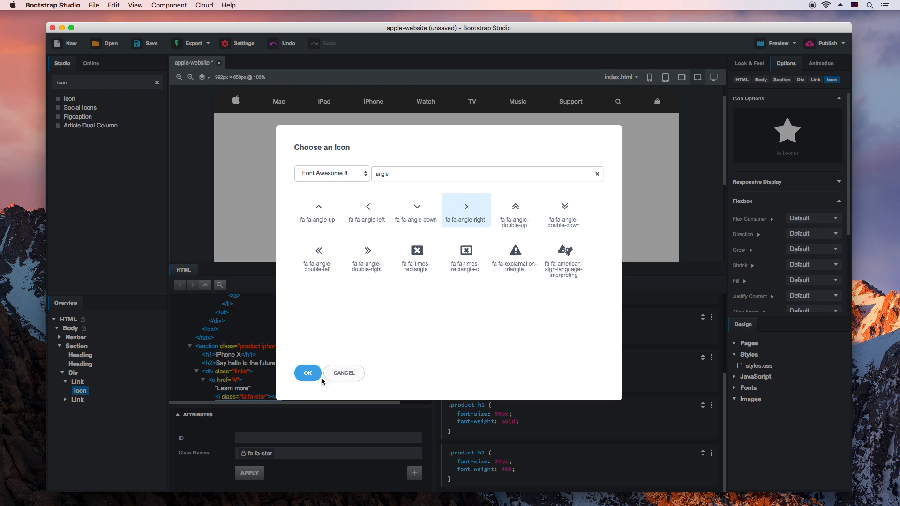
pyautogui.click(307, 373)
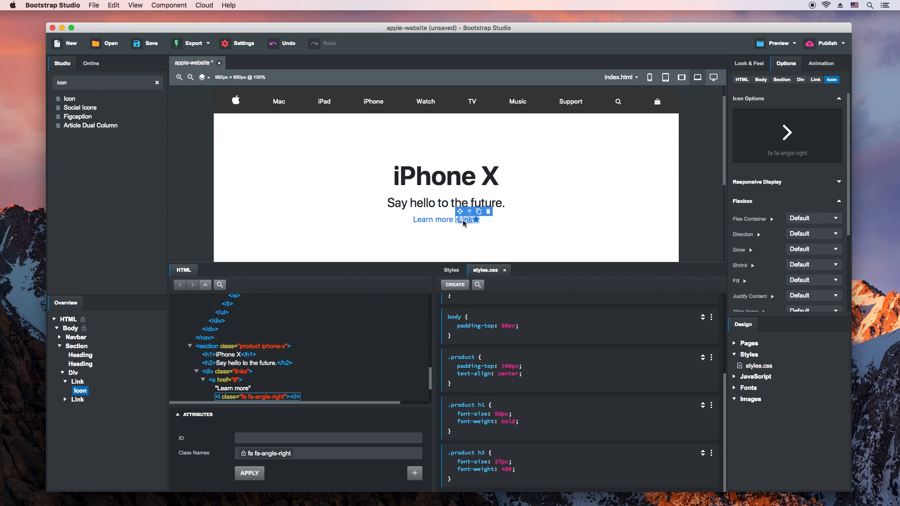
# Change the second link's text to "Buy" and its icon to fa-angle-right
pyautogui.doubleClick(463, 220)
pyautogui.write('Buy')
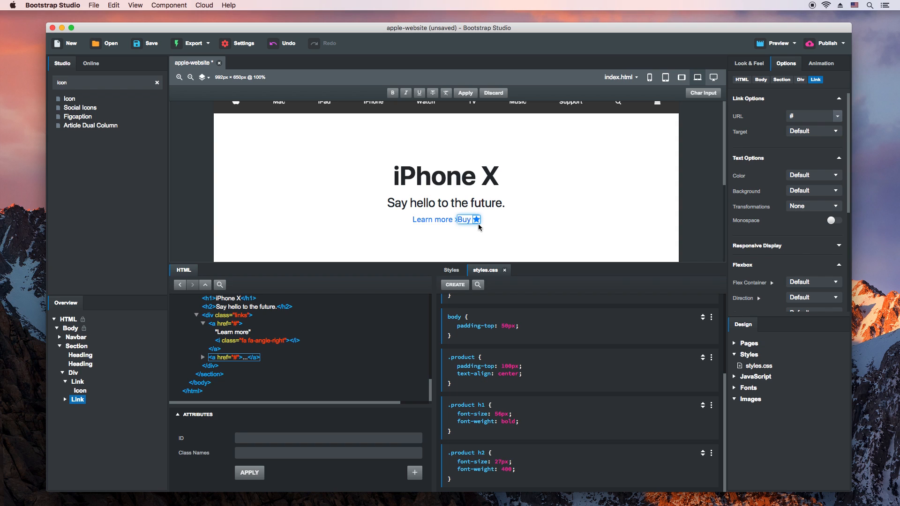
pyautogui.doubleClick(477, 221)
pyautogui.write('angl')
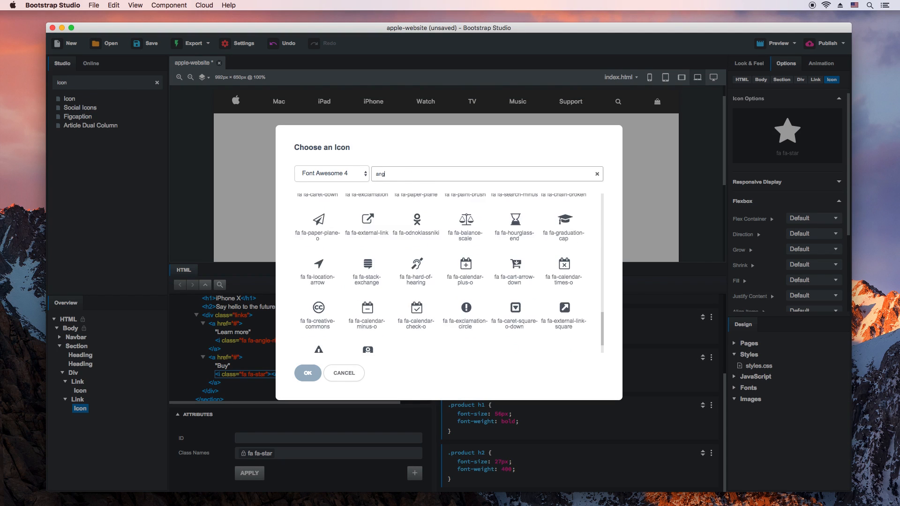
pyautogui.click(462, 206)
pyautogui.click(308, 374)
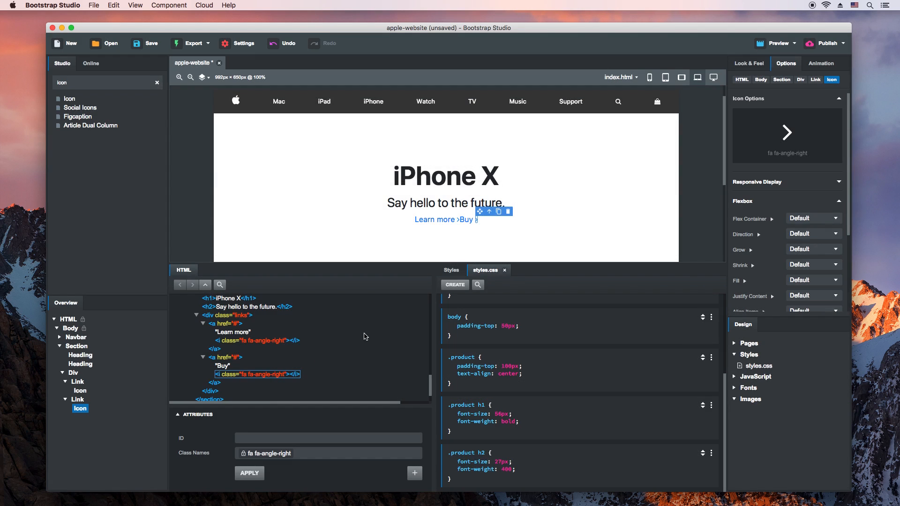
# Create a CSS rule for the links div with the selector .product .links and a font-size of 21px
pyautogui.click(74, 374)
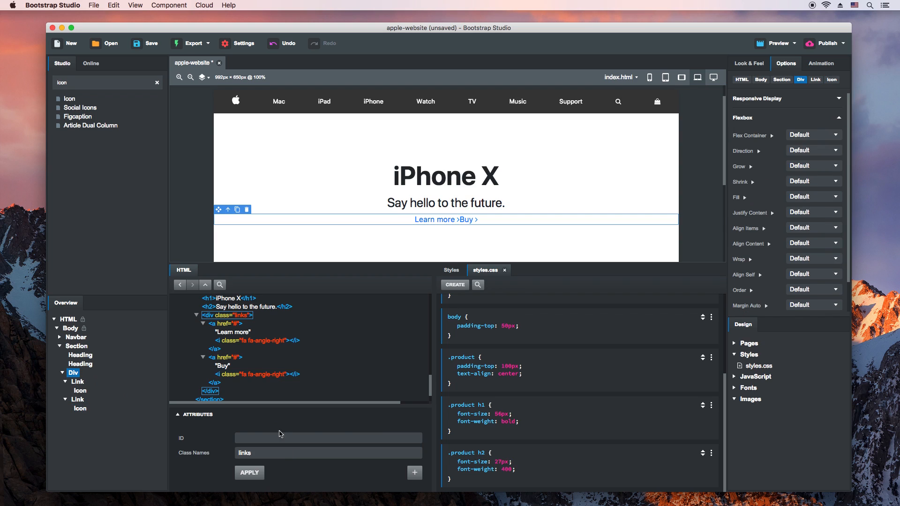
pyautogui.click(455, 285)
pyautogui.write('.product .links')
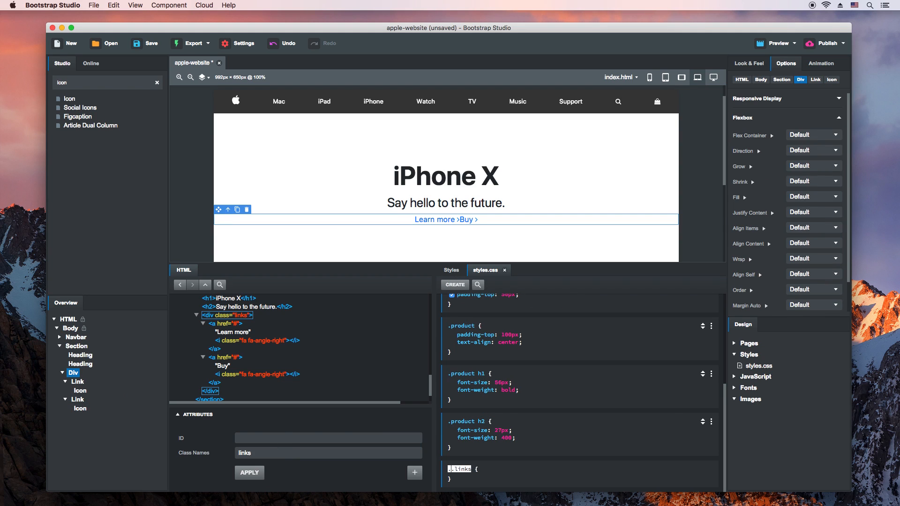
pyautogui.press('Return')
pyautogui.write('font-size')
pyautogui.press('Return')
pyautogui.write('27px')
pyautogui.press('Down')
pyautogui.press('Down')
pyautogui.press('Down')
pyautogui.press('Down')
pyautogui.press('Down')
pyautogui.press('Down')
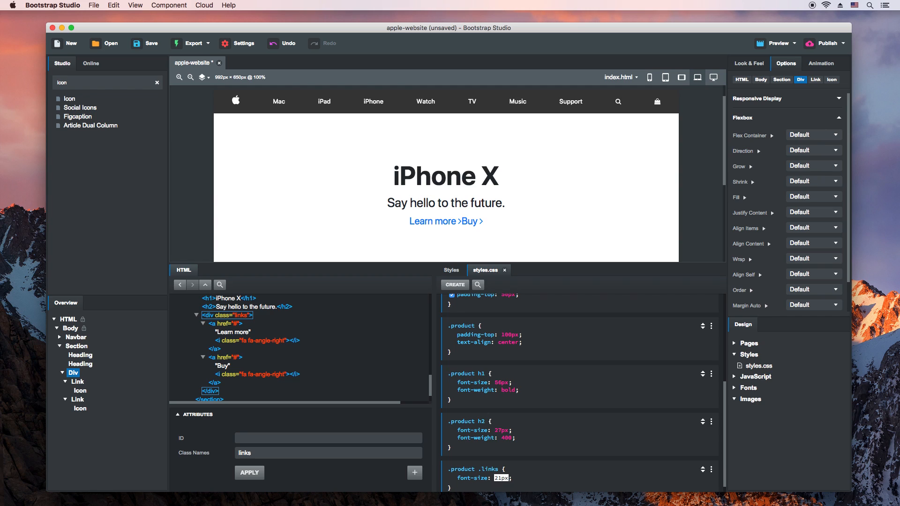
pyautogui.press('Return')
# Add a margin-bottom of 80px to the .product .links rule
pyautogui.write('margin-b')
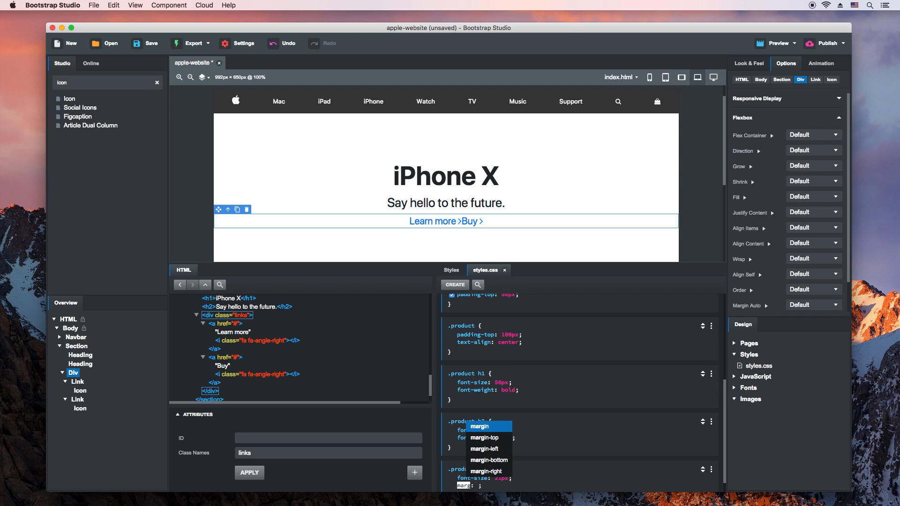
pyautogui.press('Return')
pyautogui.write('80px')
pyautogui.press('Return')
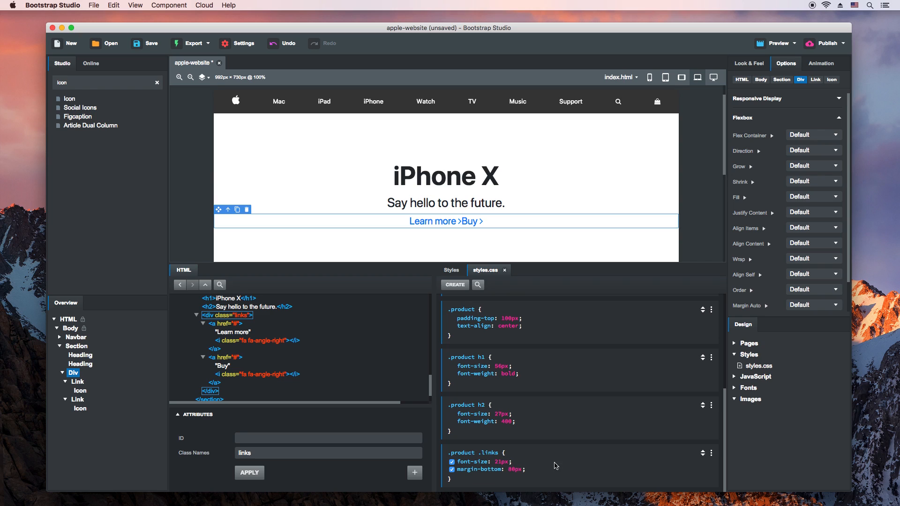
# Assign the class learn-more to the Learn more link and create a .product .links .learn-more rule with a margin-right of 20px
pyautogui.click(432, 221)
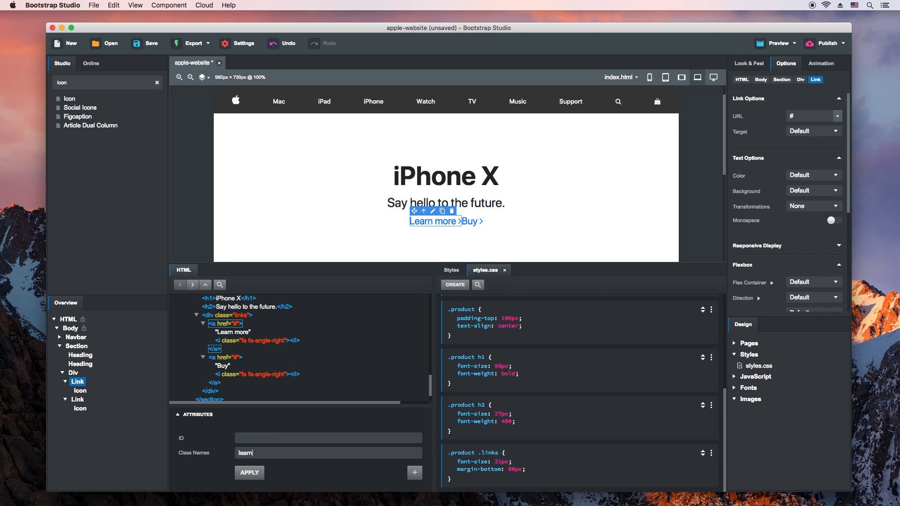
pyautogui.press('Return')
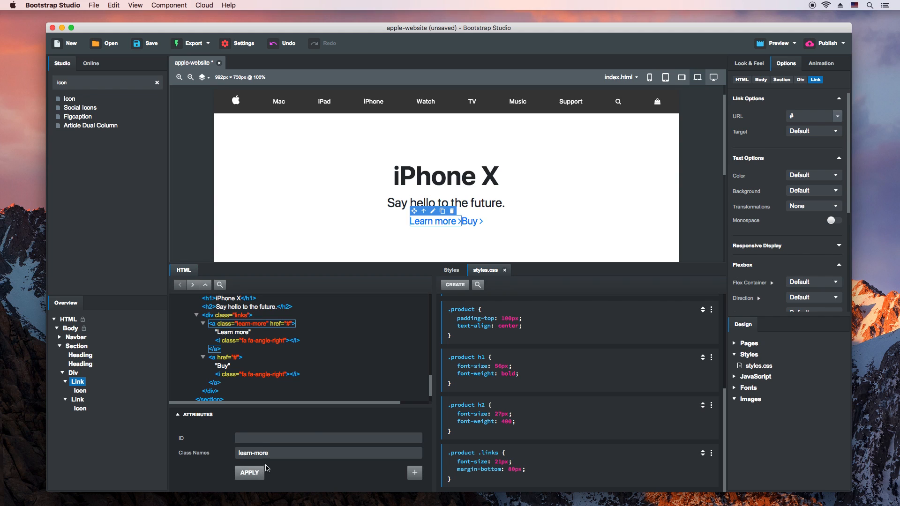
pyautogui.click(455, 284)
pyautogui.press('Home')
pyautogui.write('.produc')
pyautogui.write('t .links')
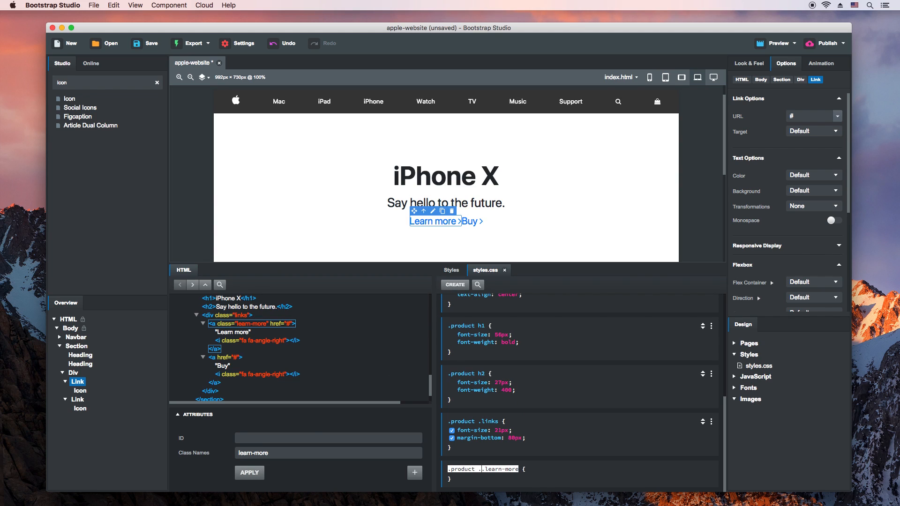
pyautogui.press('Return')
pyautogui.write('margin-right')
pyautogui.press('Return')
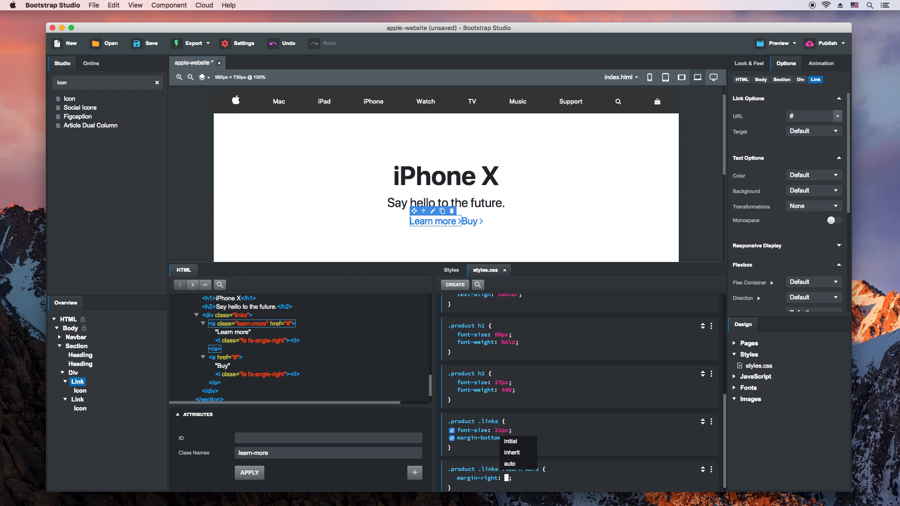
pyautogui.write('20px')
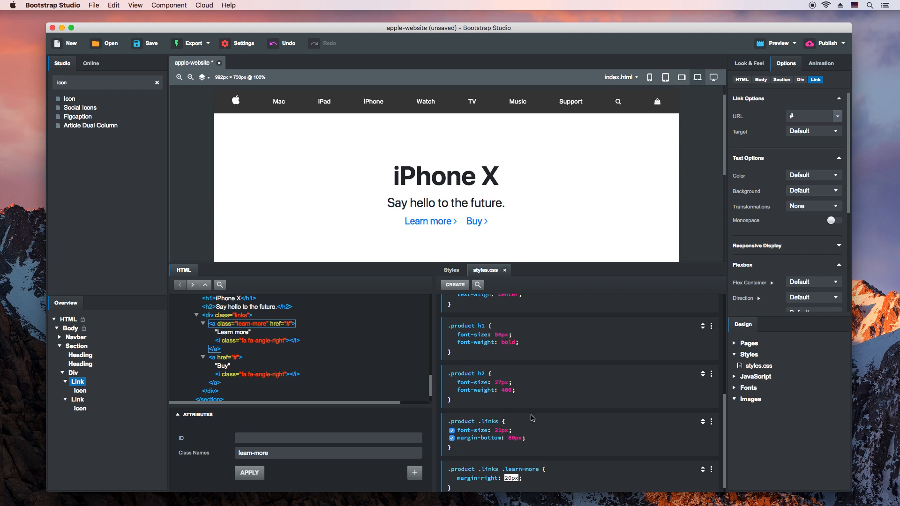
# Search the components for "image" and add an Image component at the end of the iPhone X section
pyautogui.click(562, 479)
pyautogui.scroll(-1, 562, 467)
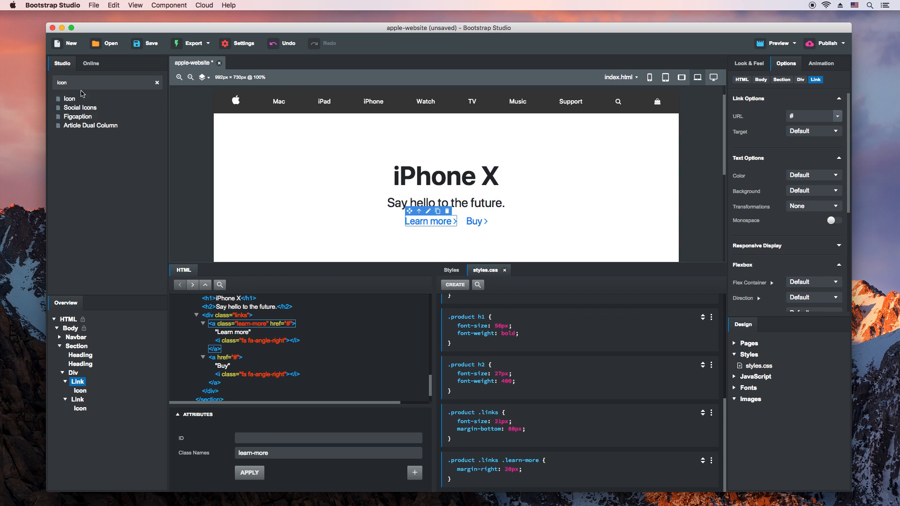
pyautogui.press('super+a')
pyautogui.write('image')
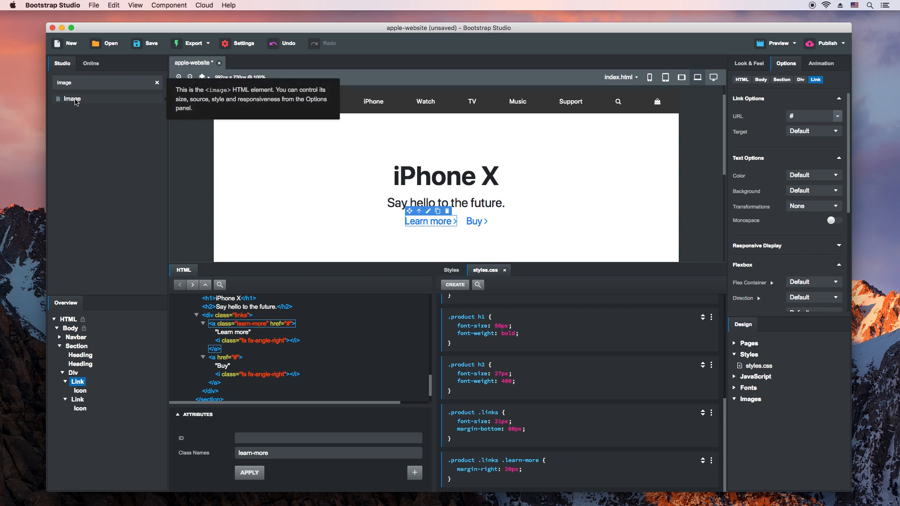
pyautogui.moveTo(79, 100)
pyautogui.mouseDown()
pyautogui.moveTo(105, 323)
pyautogui.moveTo(78, 376)
pyautogui.moveTo(79, 348)
pyautogui.mouseUp()
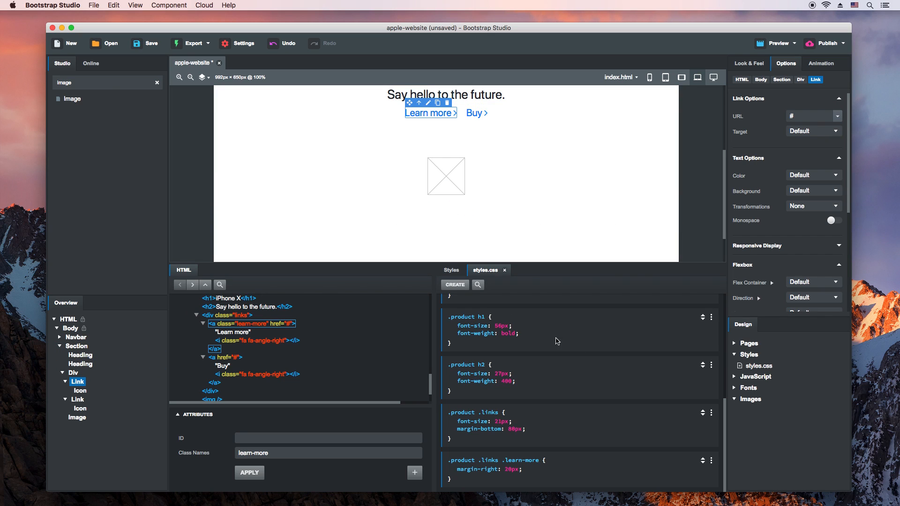
# Import all nine product images from the apple-website folder into the design
pyautogui.rightClick(753, 402)
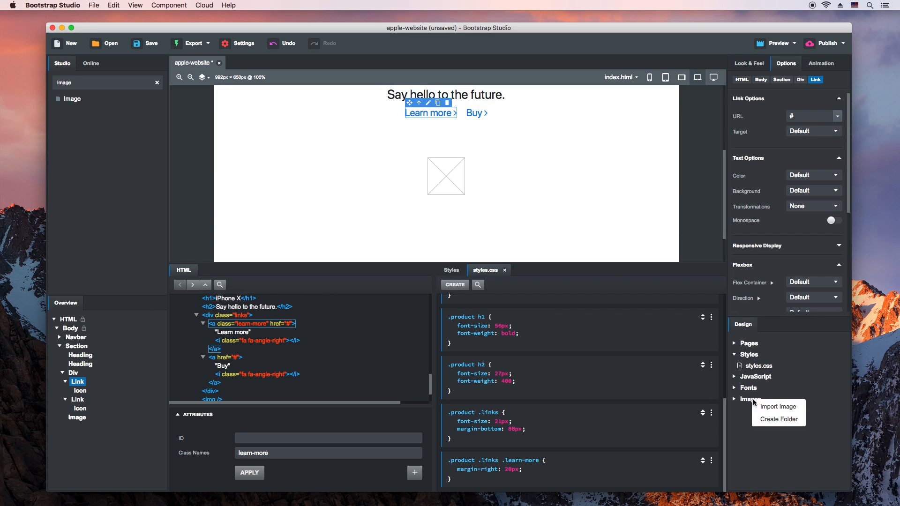
pyautogui.click(769, 407)
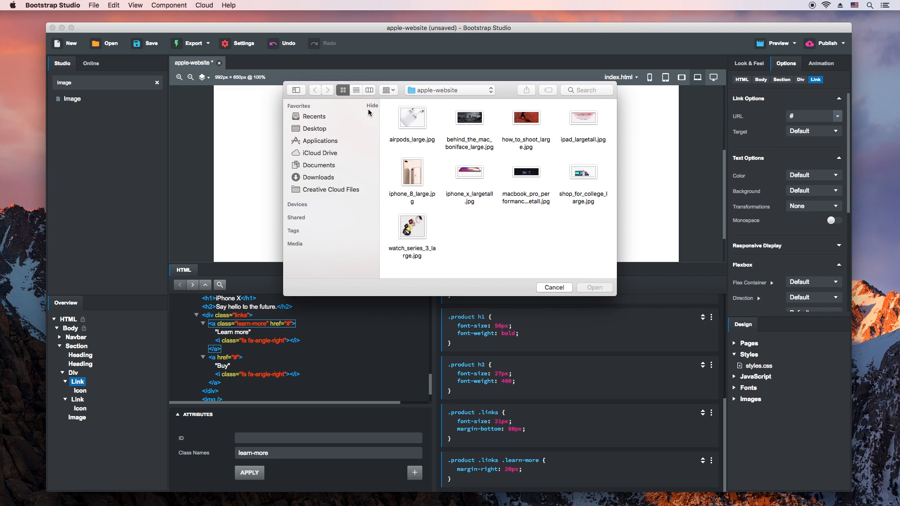
pyautogui.moveTo(607, 266); pyautogui.dragTo(388, 101)
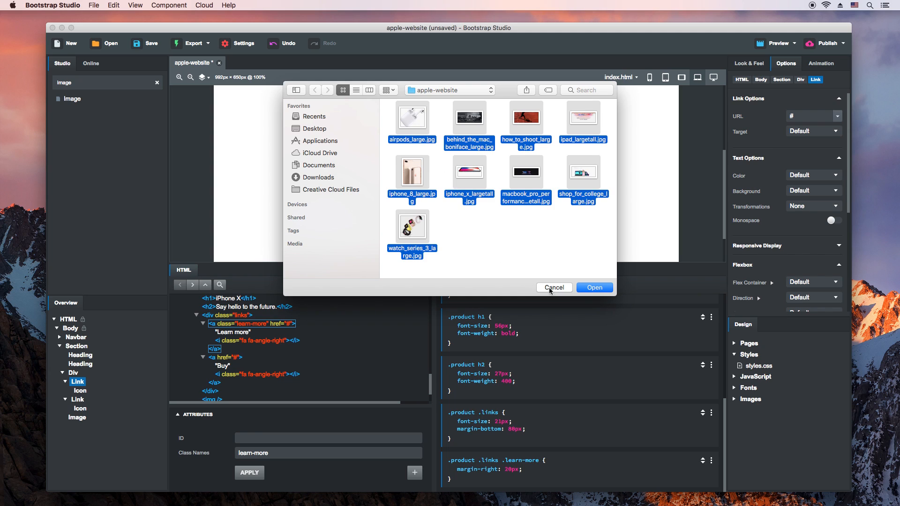
pyautogui.click(585, 290)
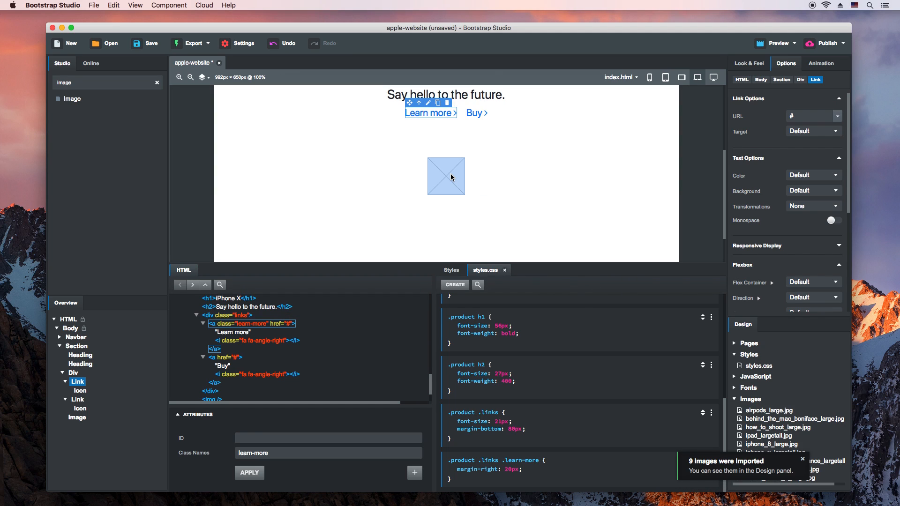
# Set the placeholder image's source to iphone_x_largetall.jpg and make the image responsive
pyautogui.click(451, 178)
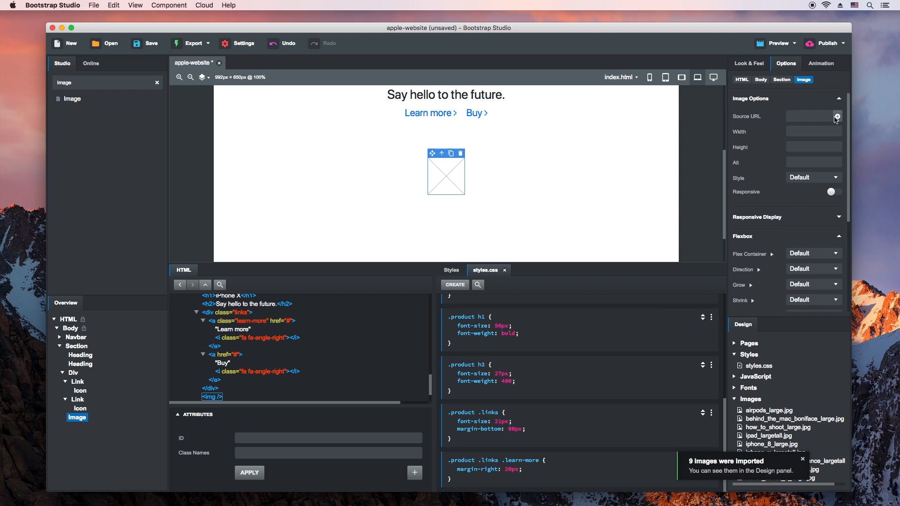
pyautogui.click(837, 117)
pyautogui.click(408, 287)
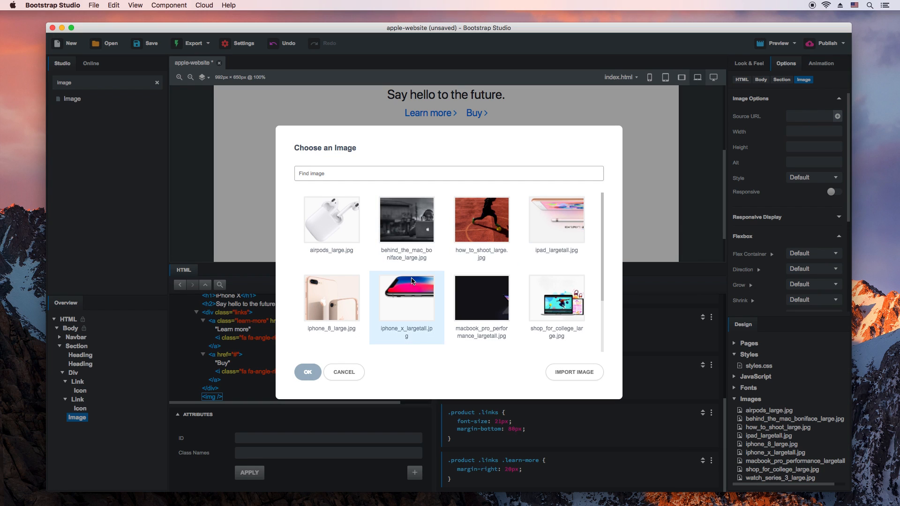
pyautogui.click(310, 374)
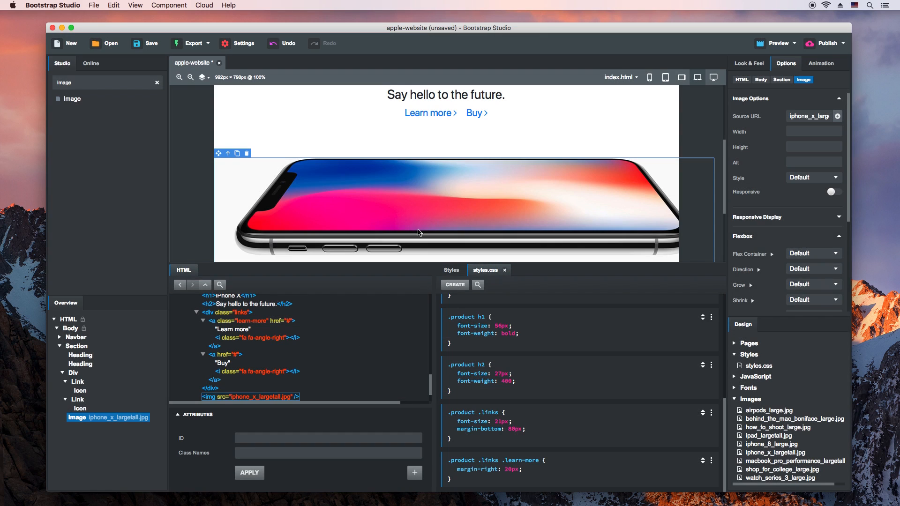
pyautogui.click(834, 193)
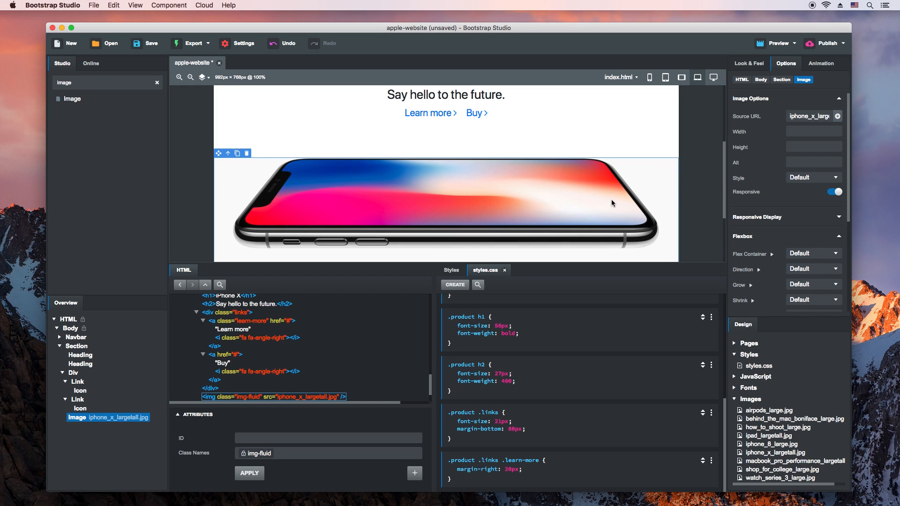
pyautogui.scroll(-3, 611, 199)
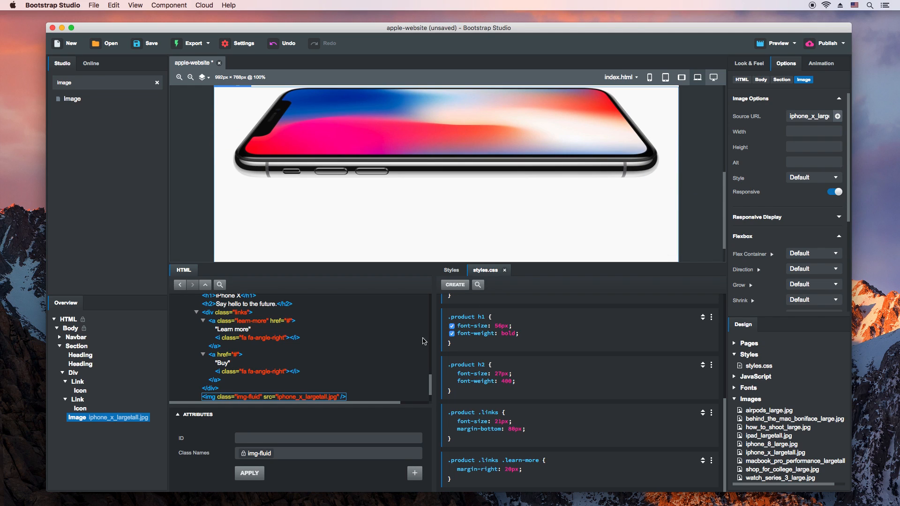
# Create a .product.iphone-x CSS rule for the section with a background-color of #f9f9f9
pyautogui.click(75, 348)
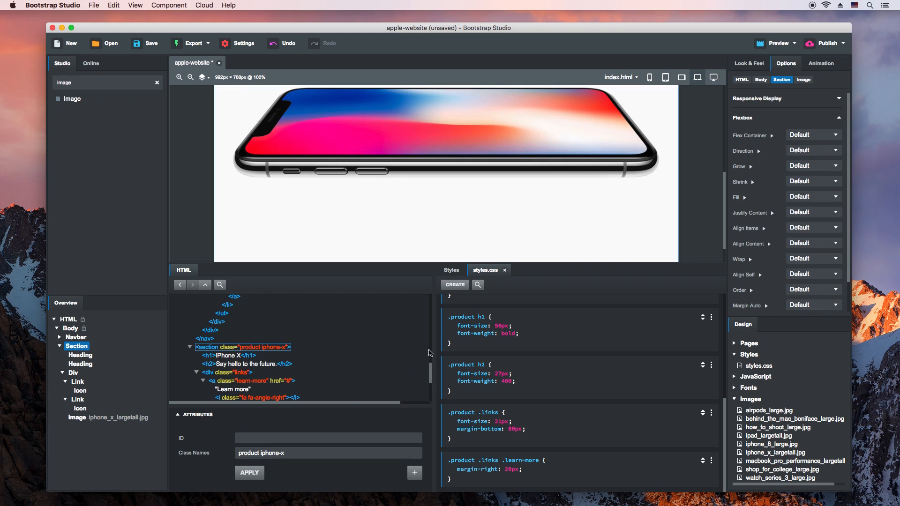
pyautogui.click(455, 285)
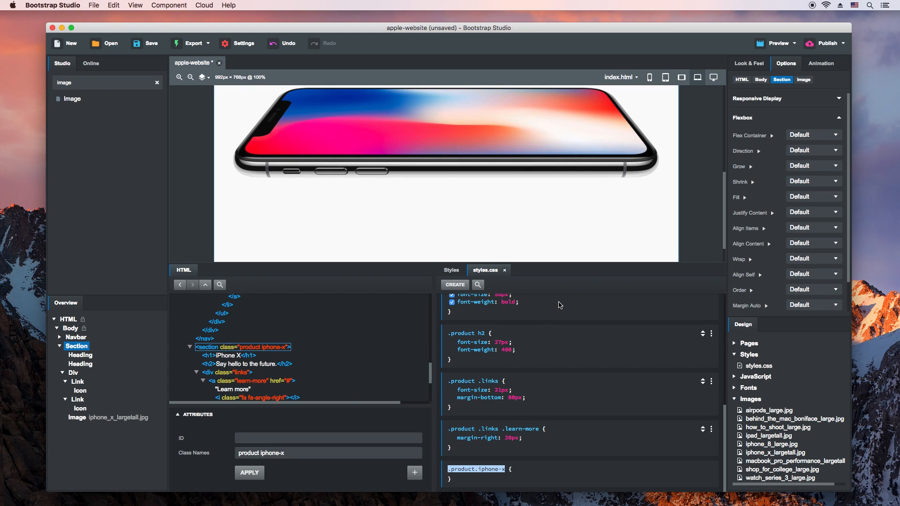
pyautogui.press('Return')
pyautogui.write('background-color')
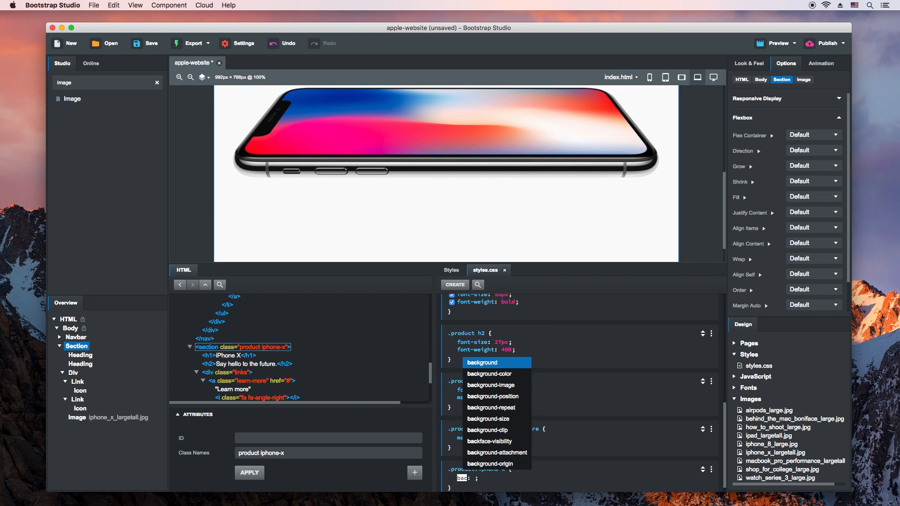
pyautogui.press('Down')
pyautogui.press('Return')
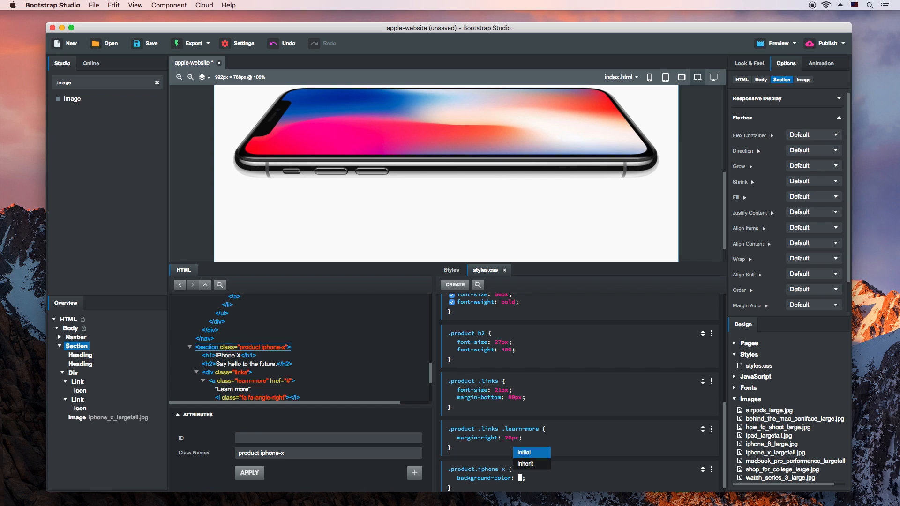
pyautogui.write('#f9f9f9')
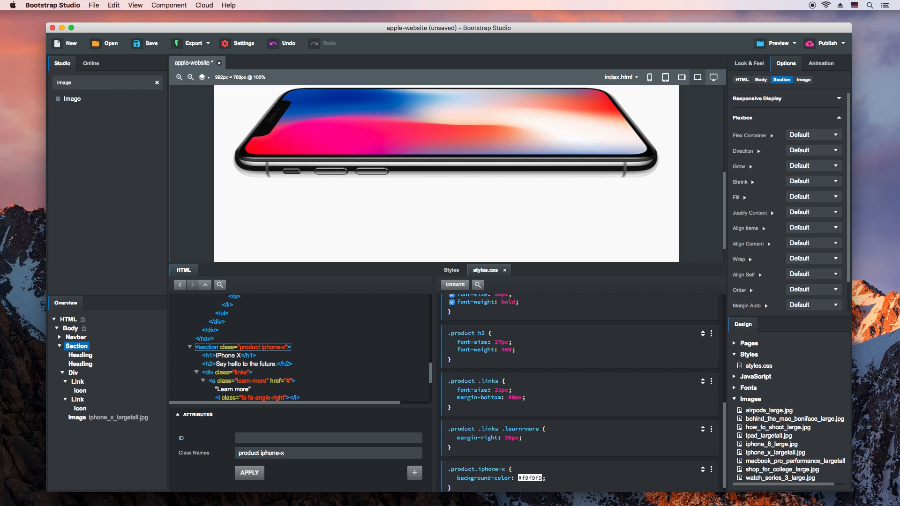
pyautogui.click(577, 481)
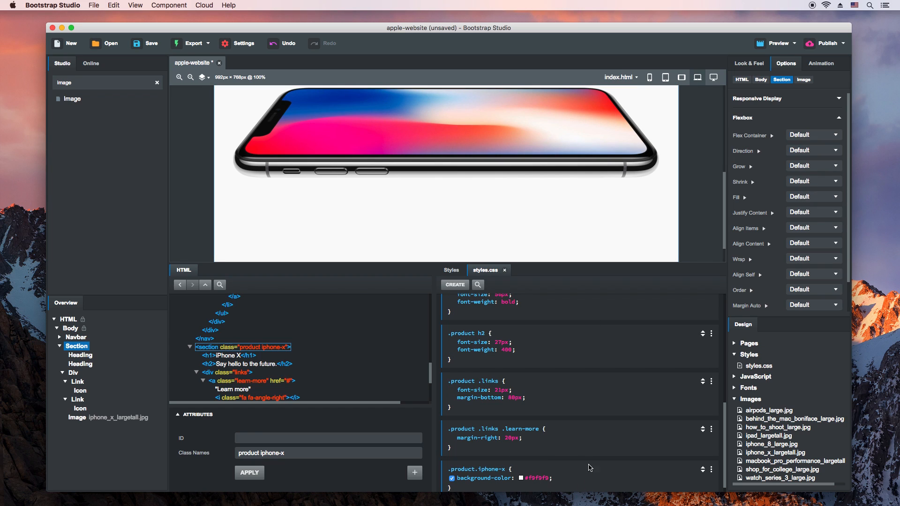
pyautogui.click(774, 44)
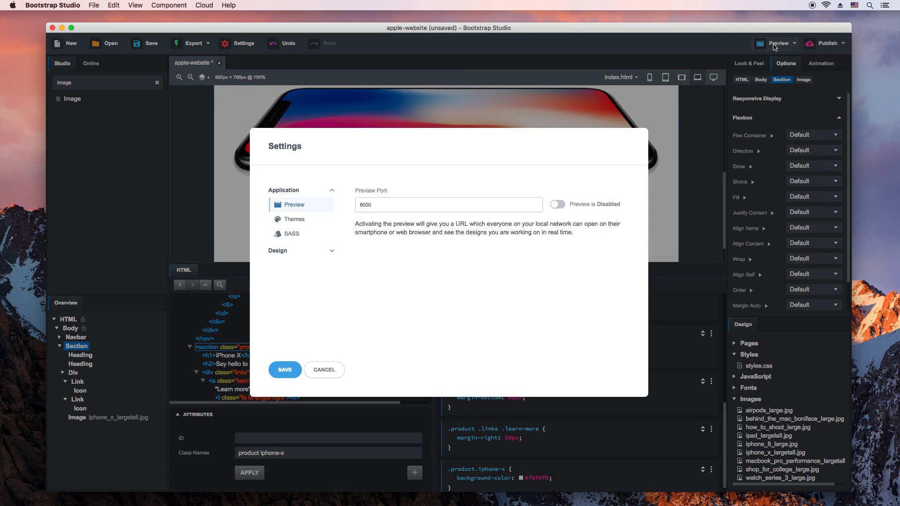
pyautogui.click(558, 205)
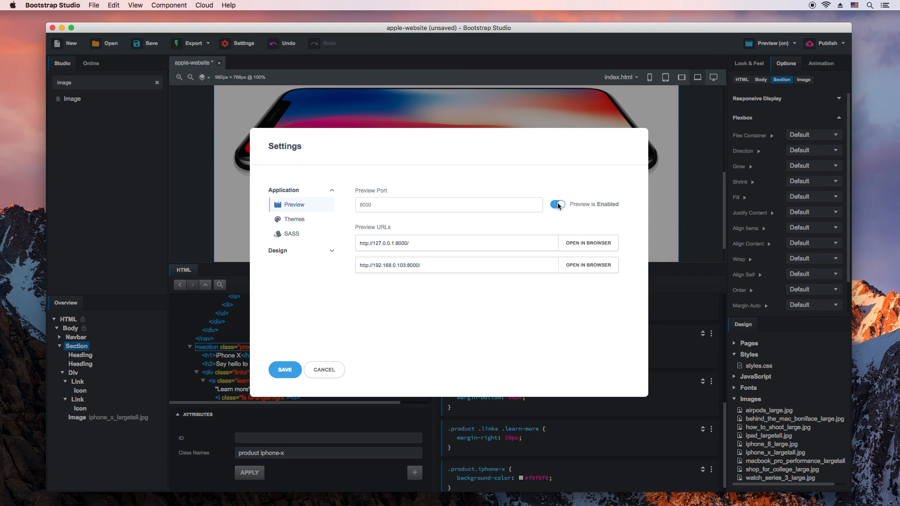
pyautogui.click(597, 243)
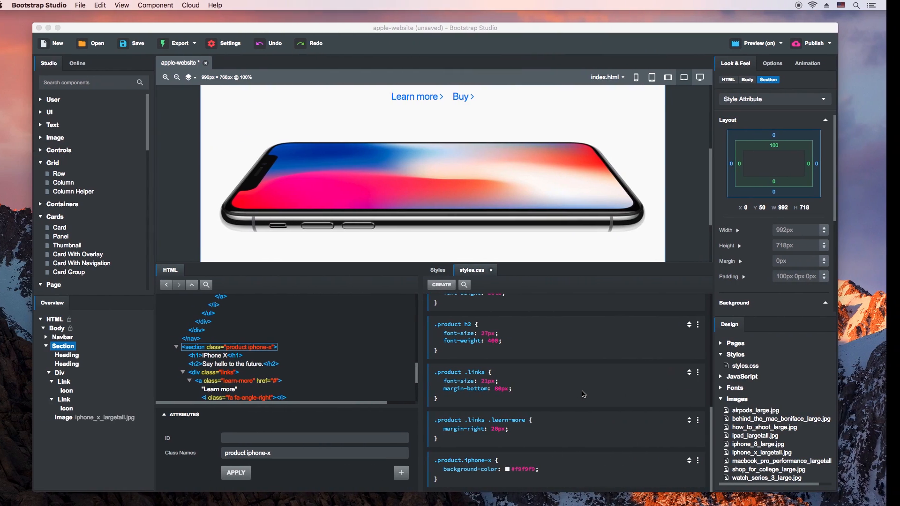
# Duplicate the iPhone X section twice and change the second section's class names to "product ipad"
pyautogui.press('super+d')
pyautogui.press('super+d')
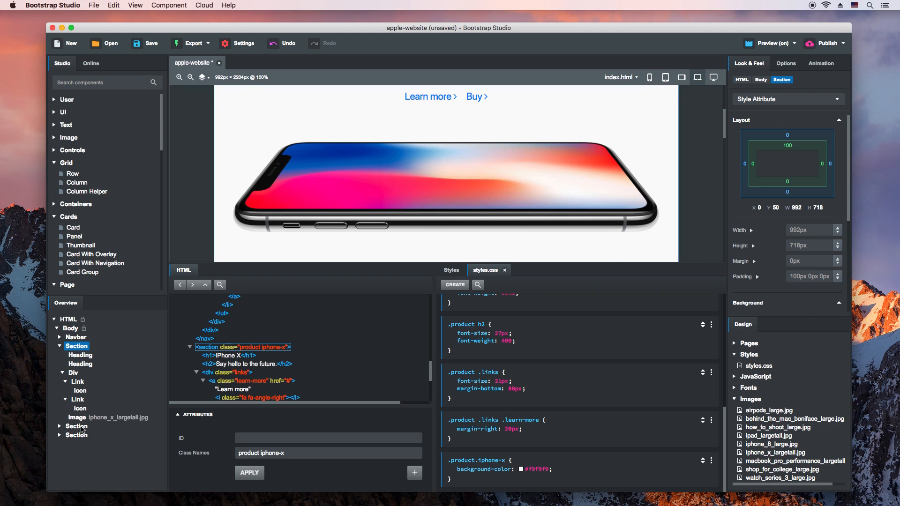
pyautogui.click(79, 427)
pyautogui.moveTo(283, 454); pyautogui.dragTo(308, 448)
pyautogui.write('ad')
pyautogui.click(262, 473)
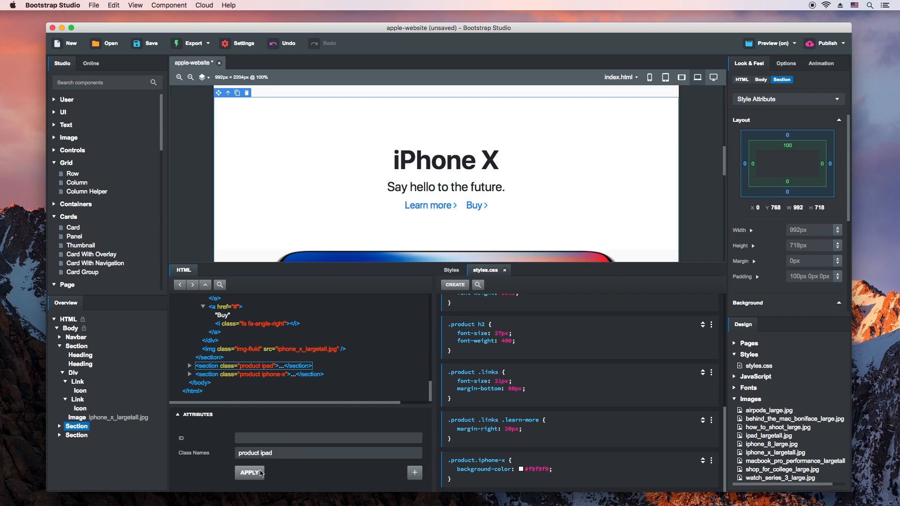
# Change the second section's headings to "iPad" and "Like a computer. Unlike any computer."
pyautogui.tripleClick(461, 173)
pyautogui.write('iPad')
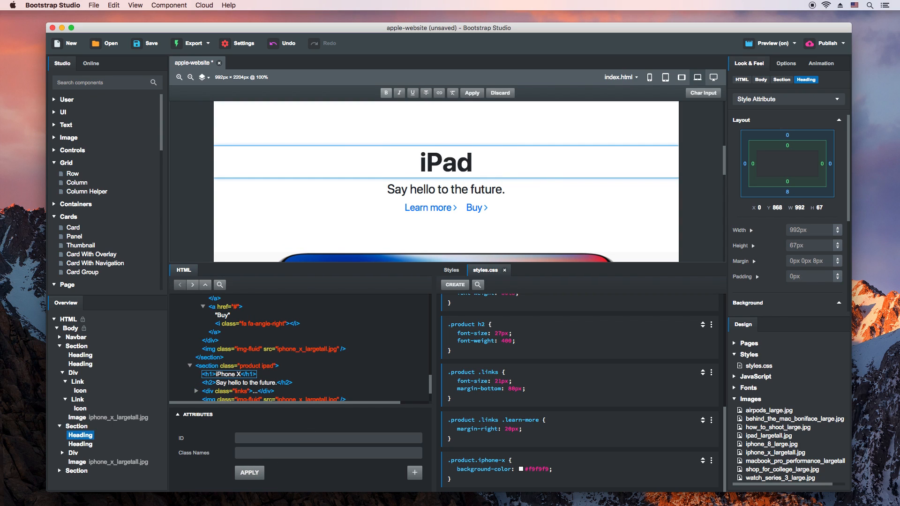
pyautogui.tripleClick(493, 191)
pyautogui.write('Like a computer. Unlike any computer.')
pyautogui.press('Escape')
# Replace the iPad section's image with ipad_largetall.jpg
pyautogui.scroll(-3, 569, 201)
pyautogui.doubleClick(569, 199)
pyautogui.click(570, 199)
pyautogui.click(306, 373)
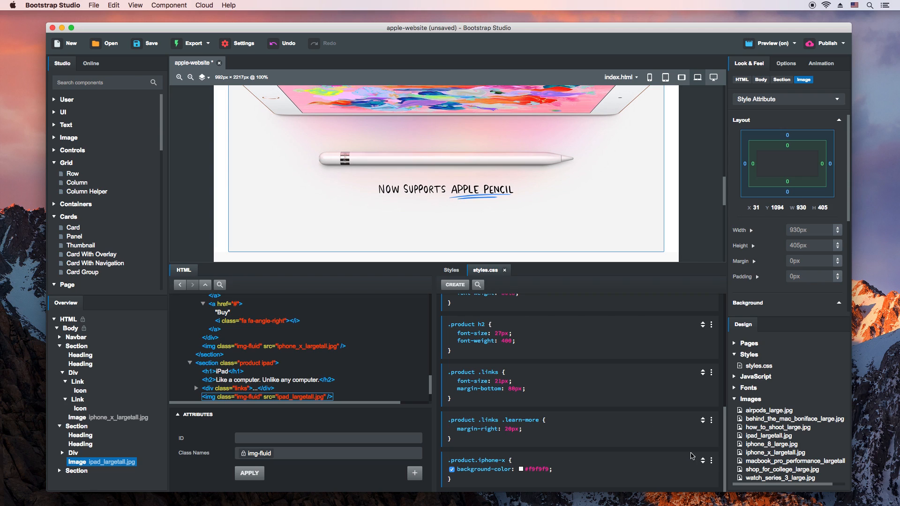
# Duplicate the .product.iphone-x rule and change the copy's selector to .product.ipad
pyautogui.click(711, 461)
pyautogui.click(666, 422)
pyautogui.click(504, 464)
pyautogui.click(505, 463)
pyautogui.press('BackSpace')
pyautogui.press('BackSpace')
pyautogui.press('BackSpace')
pyautogui.write('ad')
pyautogui.press('Return')
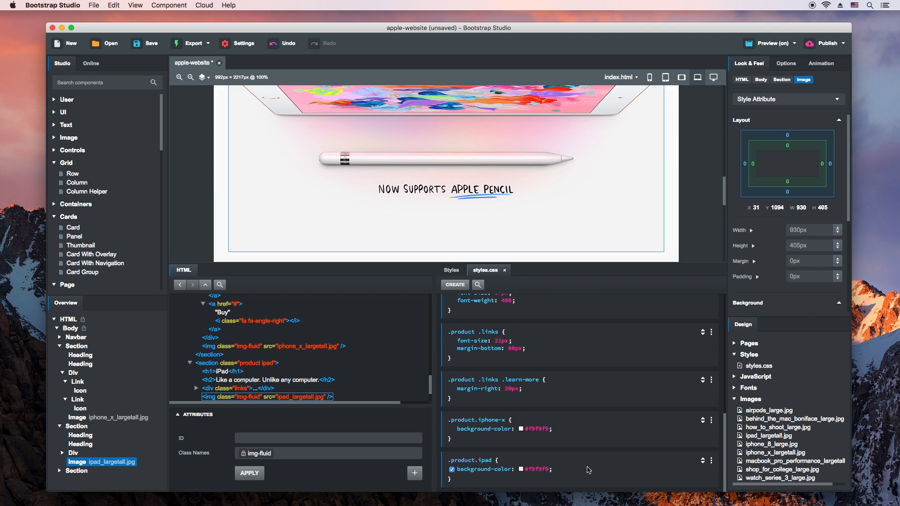
# Set the .product.ipad background-color to #f4f3f4 by sampling the iPad image's background with the eyedropper
pyautogui.click(522, 469)
pyautogui.click(459, 407)
pyautogui.click(610, 200)
pyautogui.click(471, 448)
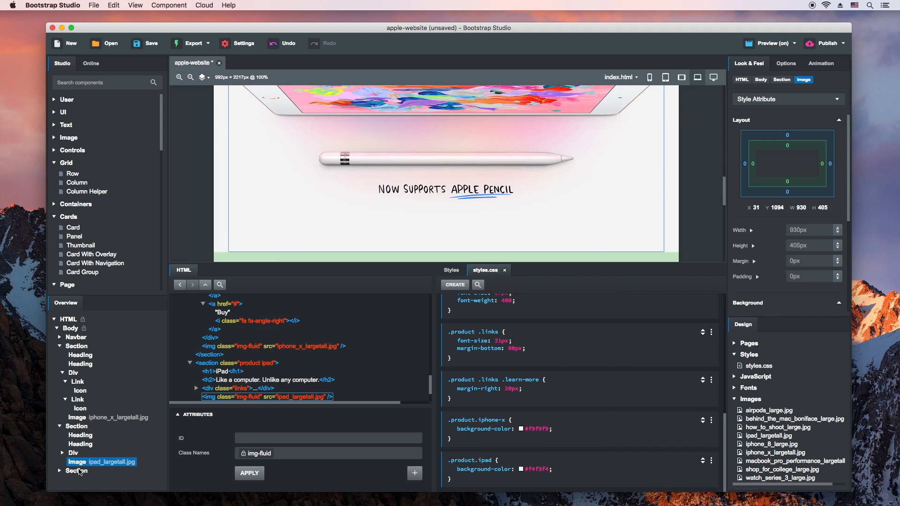
# Change the third section's class names to "product macbook-pro"
pyautogui.click(77, 471)
pyautogui.press('BackSpace')
pyautogui.press('BackSpace')
pyautogui.press('BackSpace')
pyautogui.press('BackSpace')
pyautogui.press('BackSpace')
pyautogui.press('BackSpace')
pyautogui.press('BackSpace')
pyautogui.press('BackSpace')
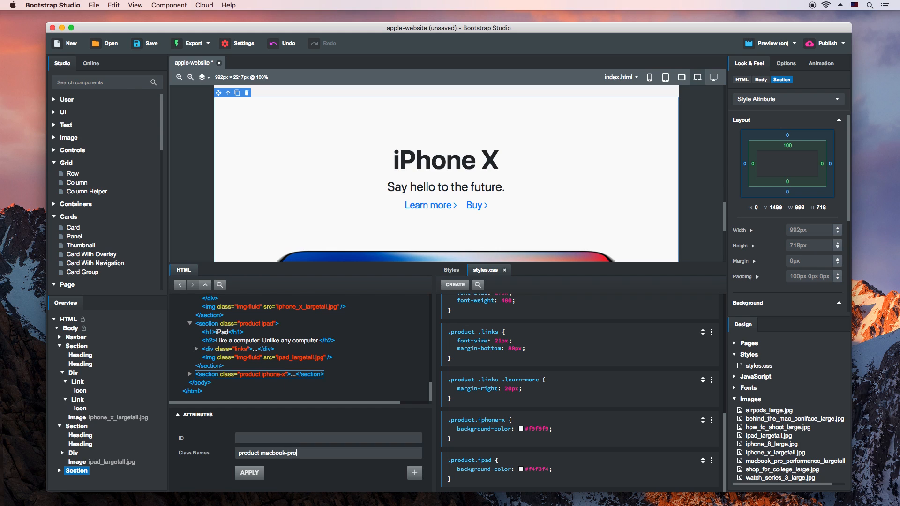
pyautogui.click(257, 472)
# Change the third section's headings to "MacBook Pro" and "More power. More performance. More pro."
pyautogui.doubleClick(448, 160)
pyautogui.press('super+a')
pyautogui.write('MacBook Pro')
pyautogui.press('Return')
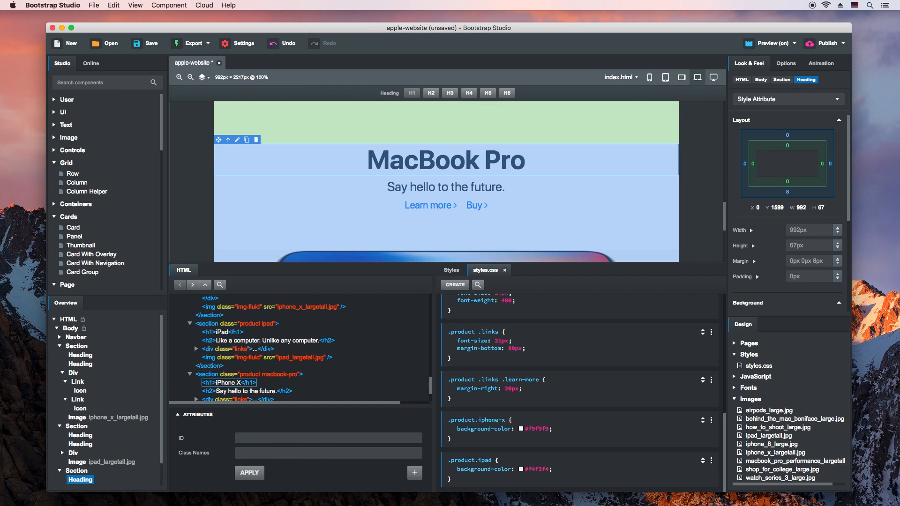
pyautogui.doubleClick(433, 188)
pyautogui.press('super+a')
pyautogui.write('More power')
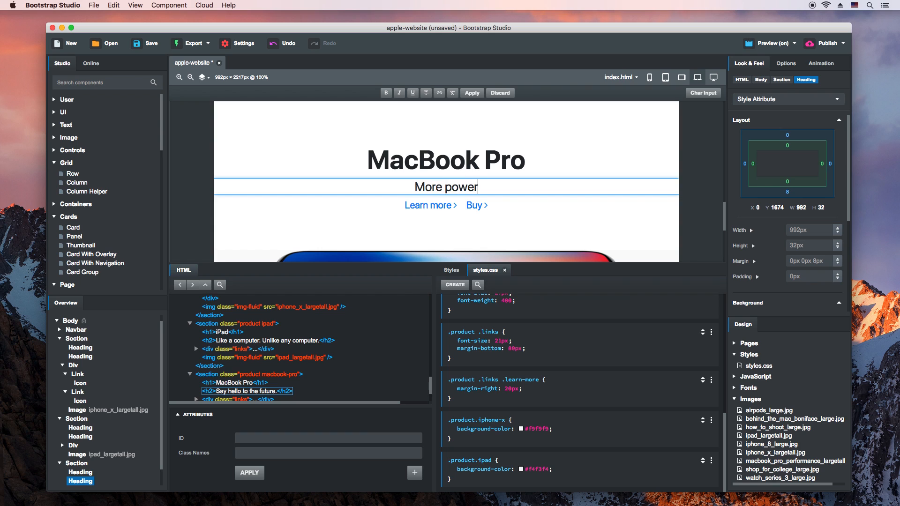
pyautogui.write('. More performan')
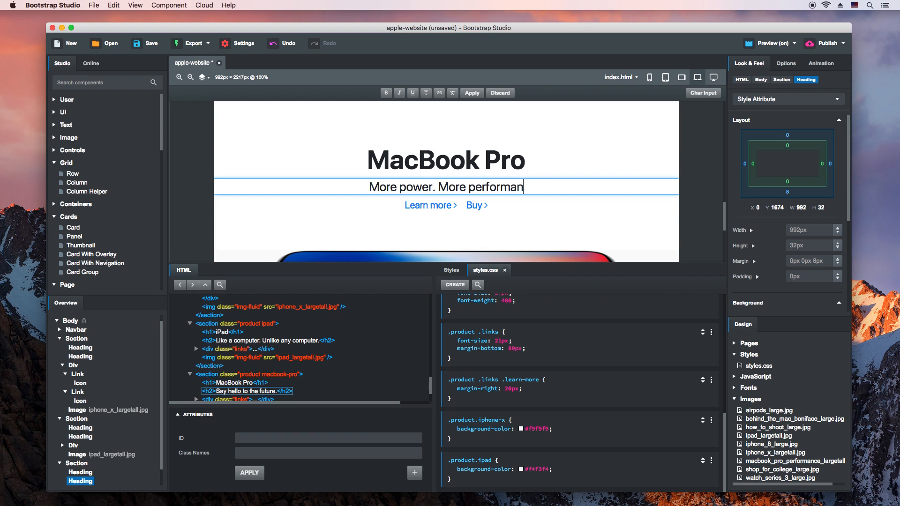
pyautogui.write('ce. More pro.')
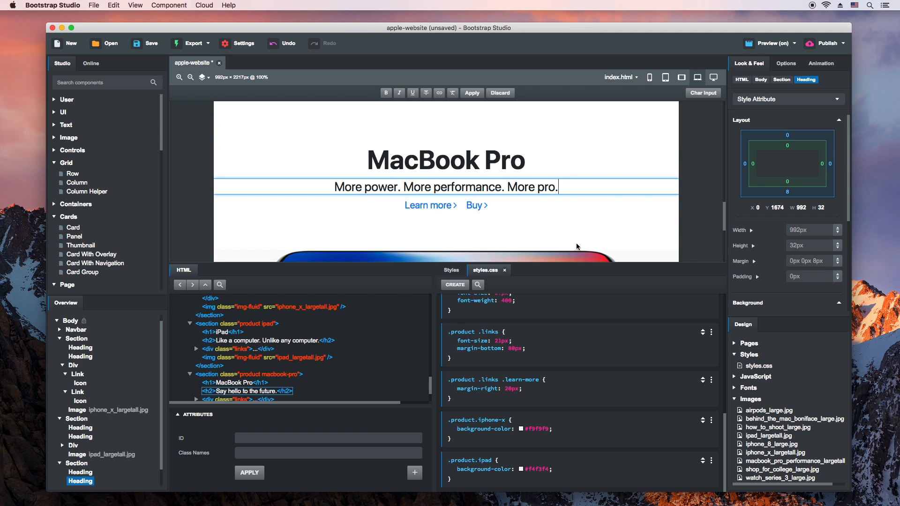
pyautogui.click(578, 247)
# Replace the MacBook Pro section's image with macbook_pro_performance_largetall.png
pyautogui.scroll(-3, 573, 229)
pyautogui.doubleClick(557, 214)
pyautogui.click(483, 301)
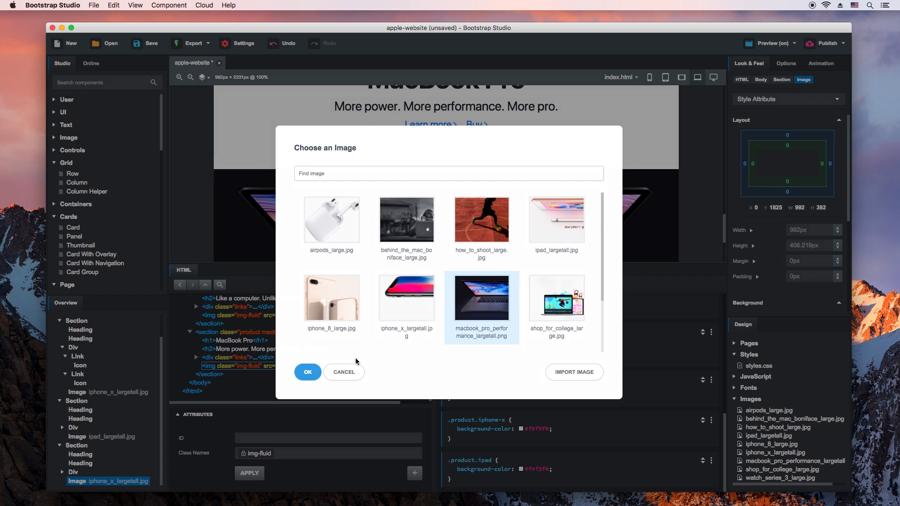
pyautogui.click(308, 372)
# Duplicate the .product.ipad rule and change the copy's selector to .product.macbook-pro
pyautogui.click(712, 461)
pyautogui.click(682, 436)
pyautogui.press('BackSpace')
pyautogui.write('macbook-pro')
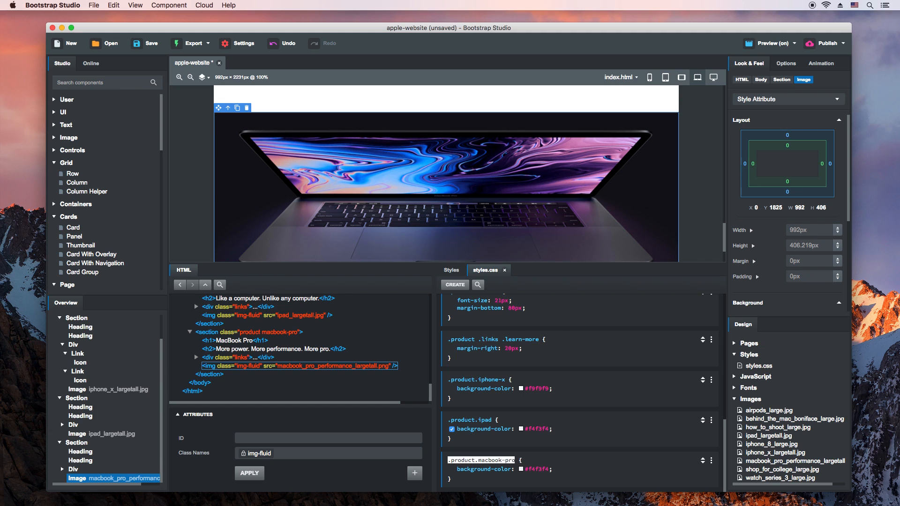
pyautogui.press('Return')
# Set the .product.macbook-pro background color to #131218, sampled from the dark area of the MacBook Pro image
pyautogui.click(521, 470)
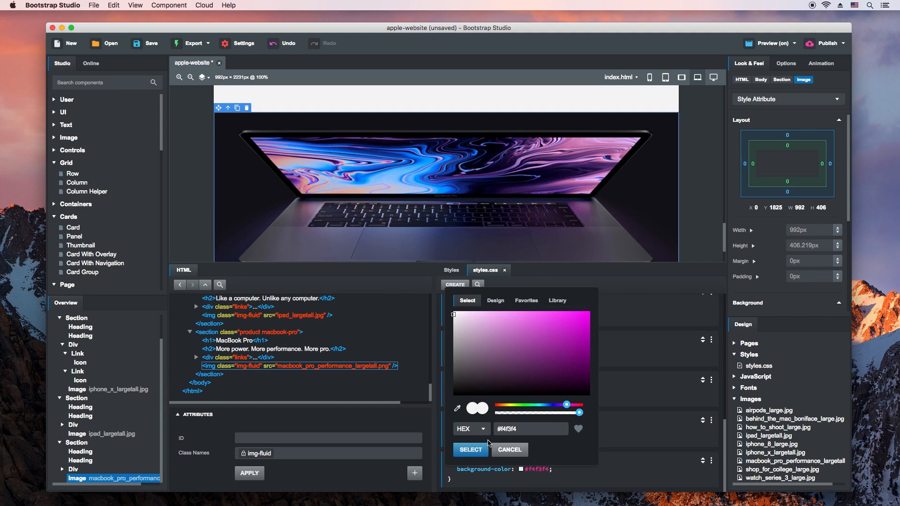
pyautogui.click(458, 409)
pyautogui.click(654, 136)
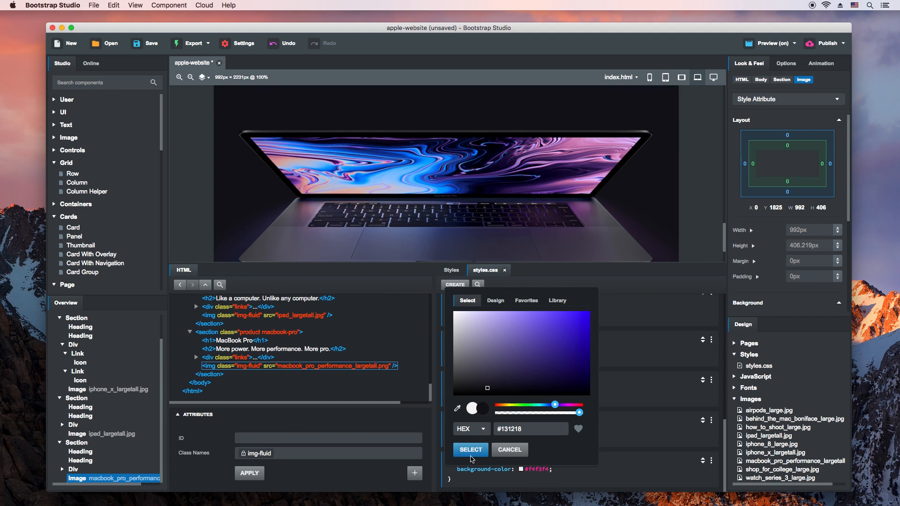
pyautogui.click(471, 450)
# Add the class "dark" to the MacBook Pro section
pyautogui.scroll(5, 564, 206)
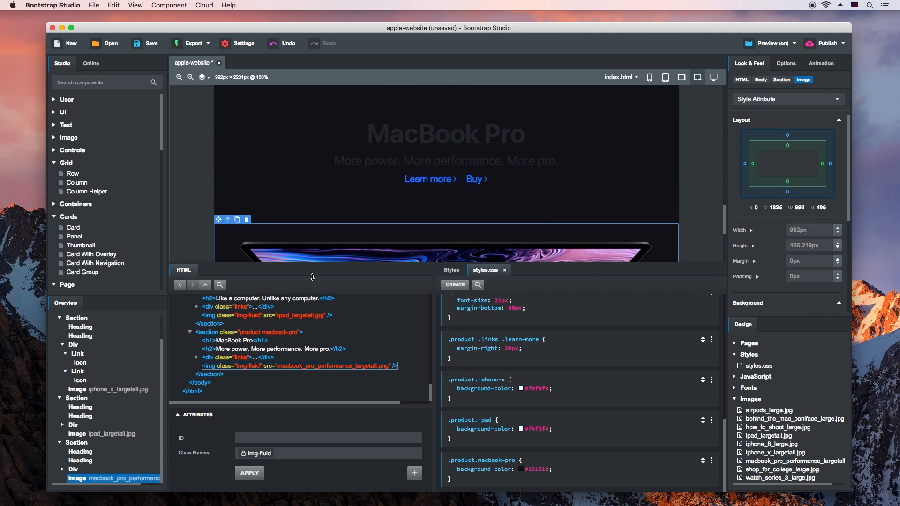
pyautogui.click(77, 444)
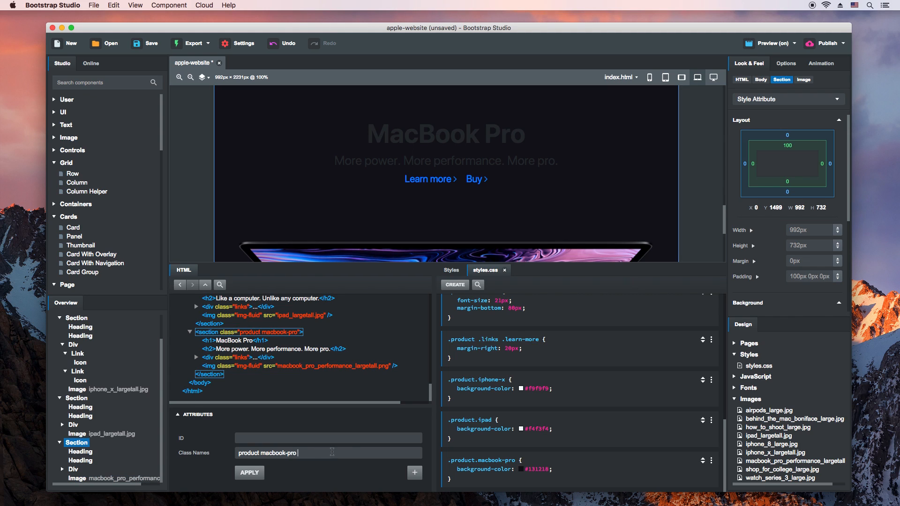
pyautogui.click(250, 473)
# Create a CSS rule for the MacBook Pro section in styles.css and shorten its selector to .product.dark
pyautogui.click(455, 285)
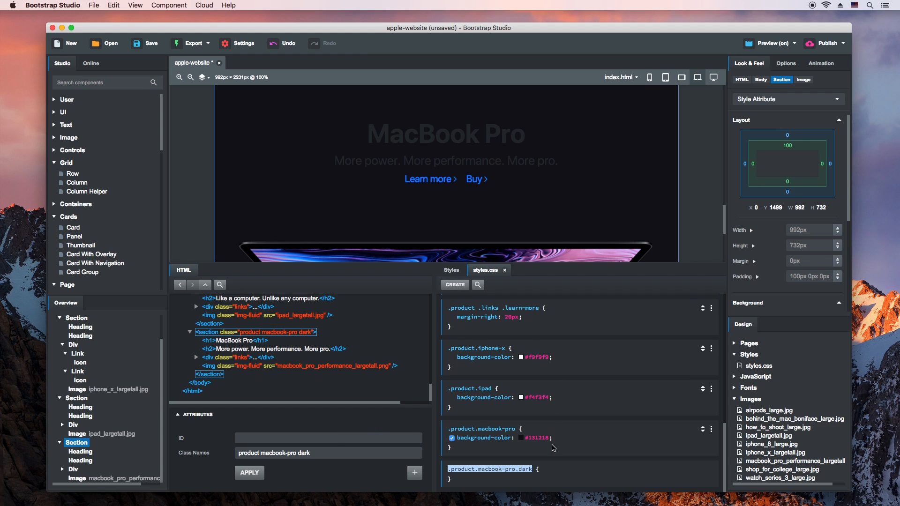
pyautogui.press('Return')
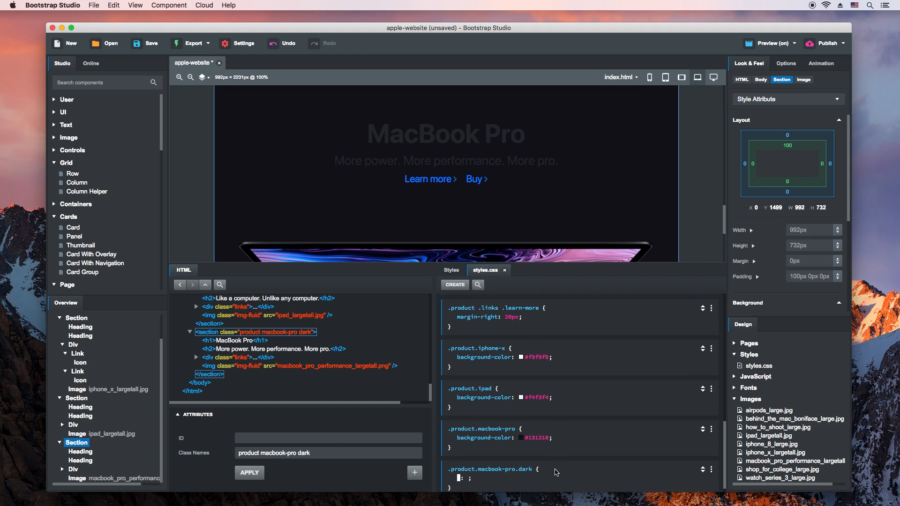
pyautogui.click(493, 470)
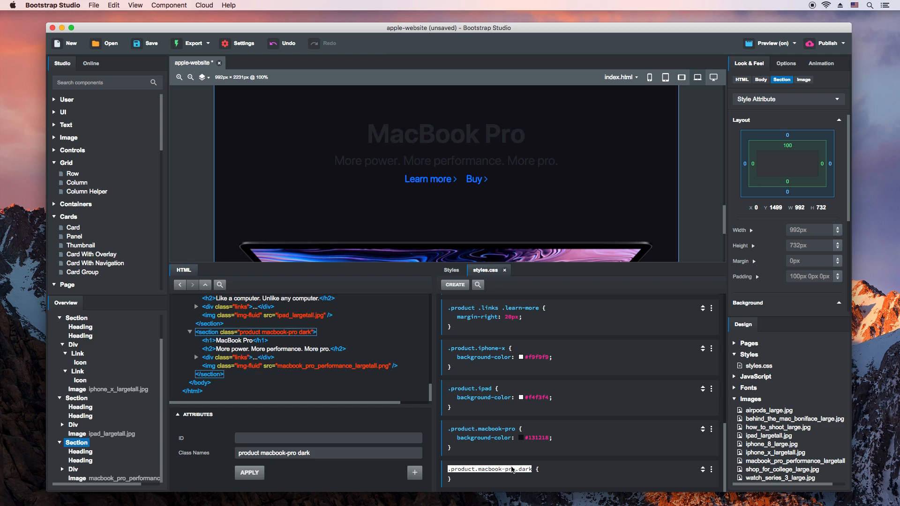
pyautogui.press('BackSpace')
pyautogui.press('BackSpace')
pyautogui.press('BackSpace')
pyautogui.press('BackSpace')
pyautogui.press('BackSpace')
pyautogui.press('BackSpace')
pyautogui.press('BackSpace')
pyautogui.press('Return')
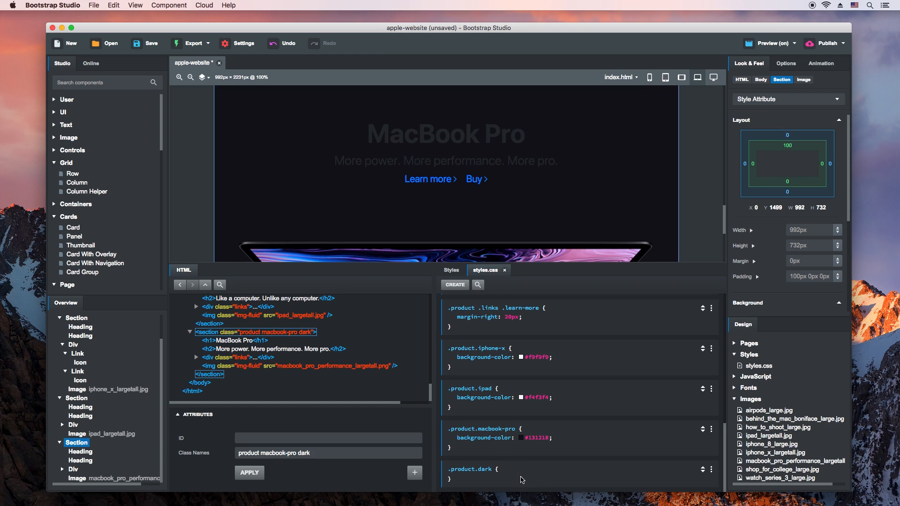
# Set the text color in the .product.dark rule to #fff
pyautogui.write('color')
pyautogui.press('Tab')
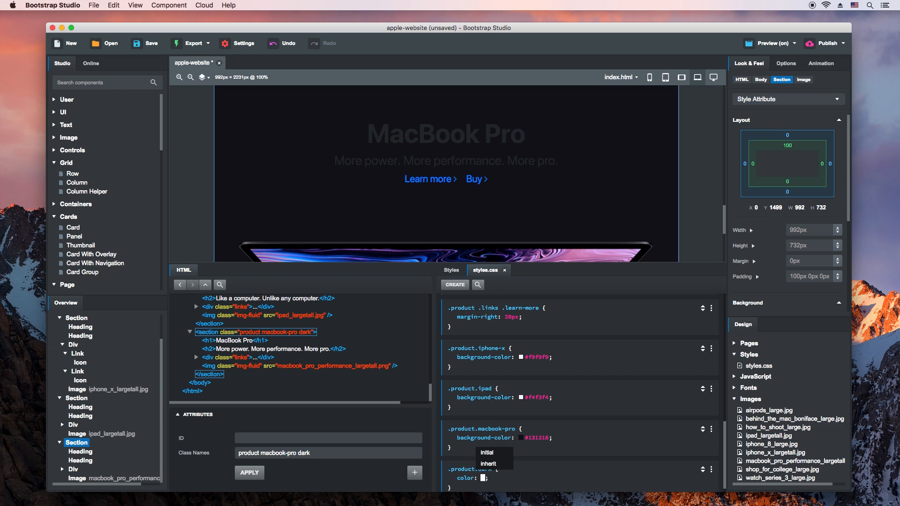
pyautogui.write('#fff')
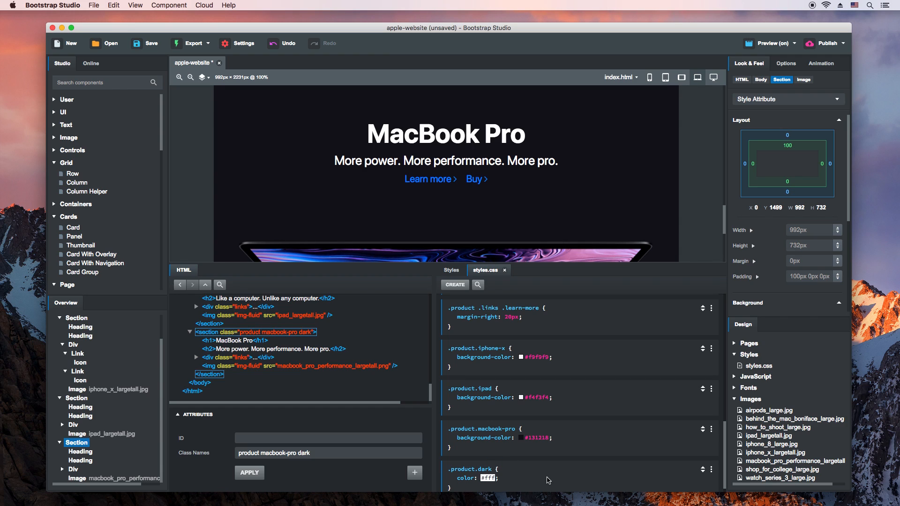
# Duplicate the .product.dark rule and change the copy's selector to .product.dark a
pyautogui.scroll(-1, 609, 474)
pyautogui.click(711, 461)
pyautogui.click(679, 423)
pyautogui.click(493, 461)
pyautogui.click(493, 461)
pyautogui.press('Return')
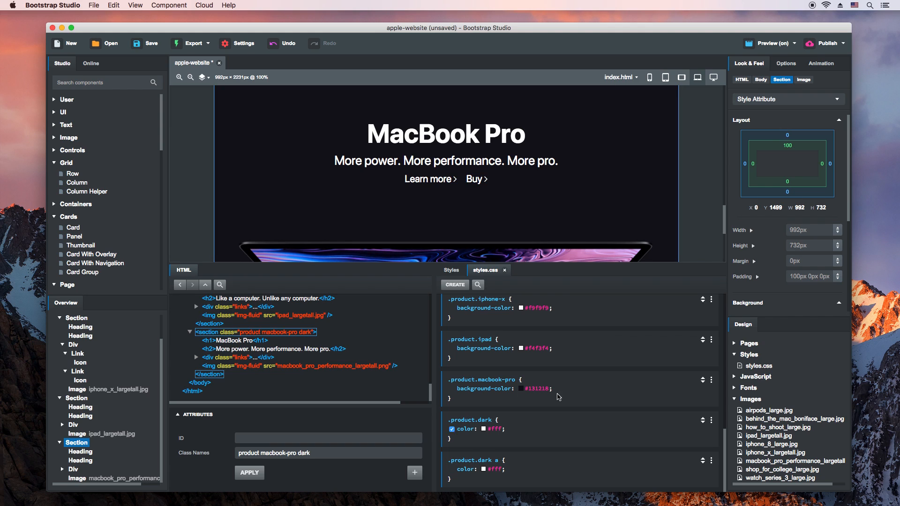
# Add the class small-link-margin to the MacBook Pro links div and create a .product .links.small-link-margin rule
pyautogui.click(462, 183)
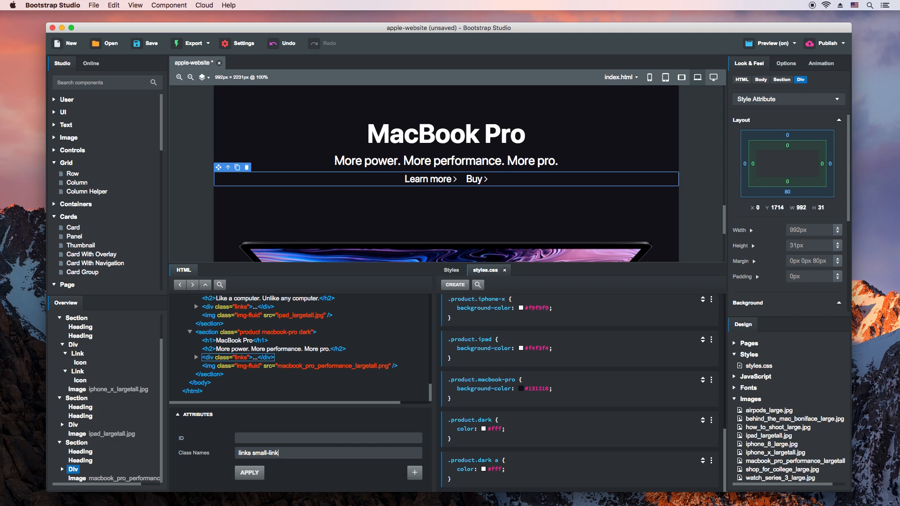
pyautogui.click(250, 473)
pyautogui.click(455, 285)
pyautogui.click(453, 470)
pyautogui.write('product.')
pyautogui.press('Return')
# Set margin-bottom to 0 in the .product .links.small-link-margin rule
pyautogui.write('margin-b: ;')
pyautogui.press('Return')
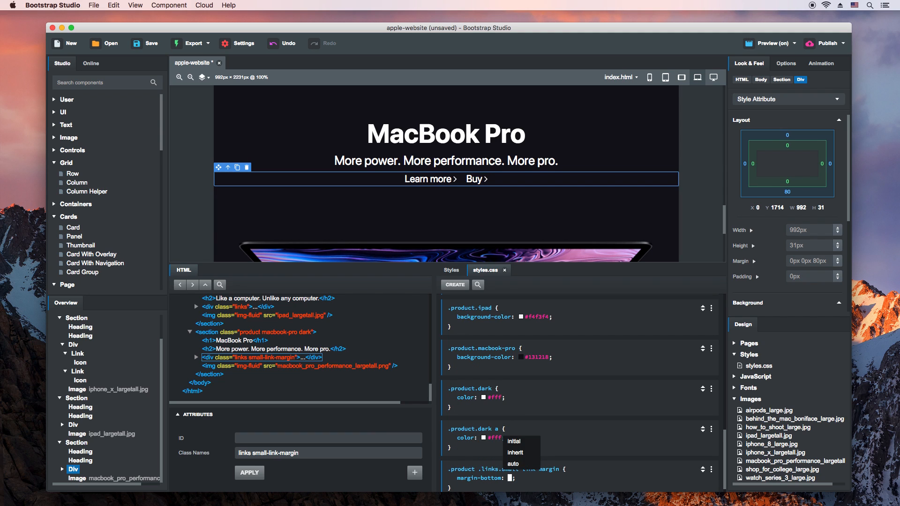
pyautogui.write('0')
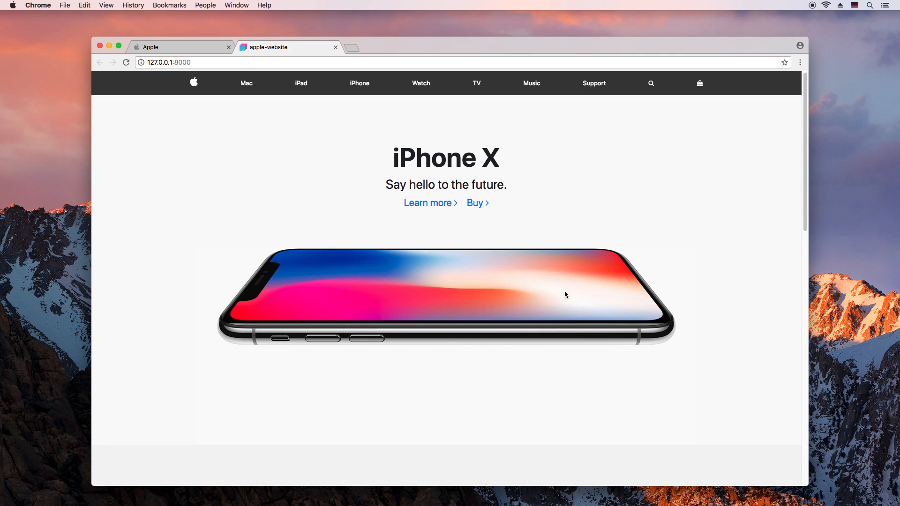
# Switch to the Chrome preview and check the iPad and MacBook Pro sections
pyautogui.scroll(-12, 563, 294)
pyautogui.scroll(-3, 624, 297)
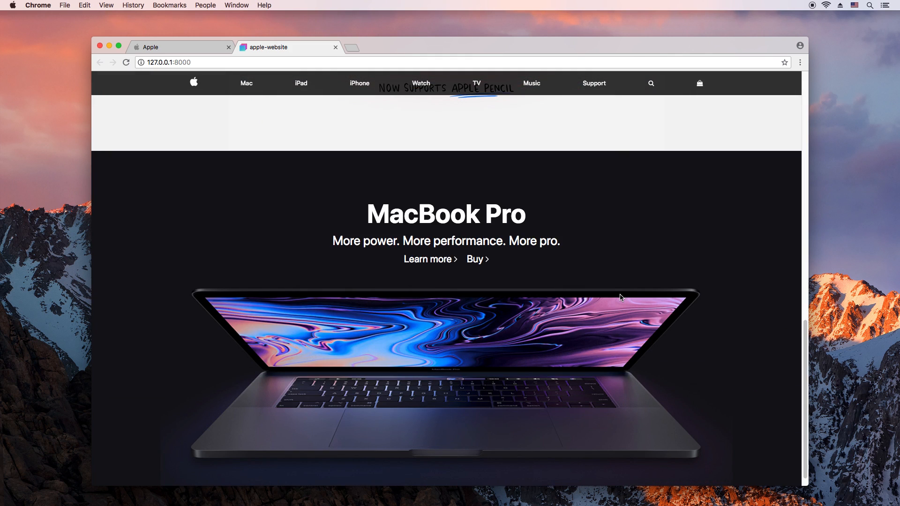
pyautogui.scroll(3, 605, 301)
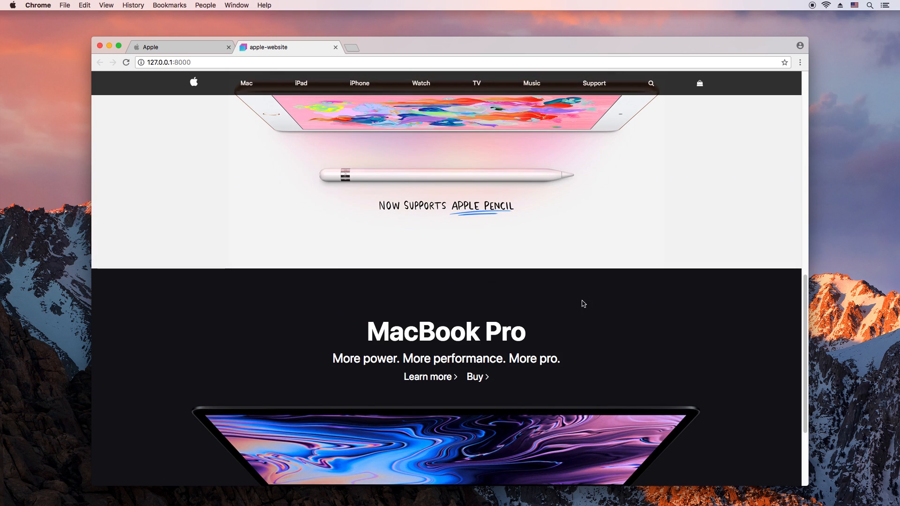
# Switch back to Bootstrap Studio and add a 10px margin-bottom to the .product rule
pyautogui.hotkey('ctrl', 'Left')
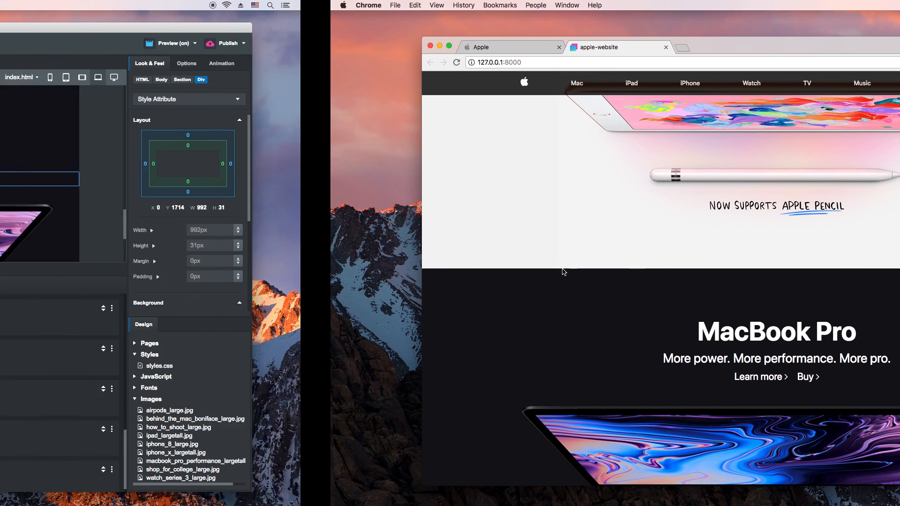
pyautogui.scroll(5, 533, 401)
pyautogui.scroll(-4, 533, 403)
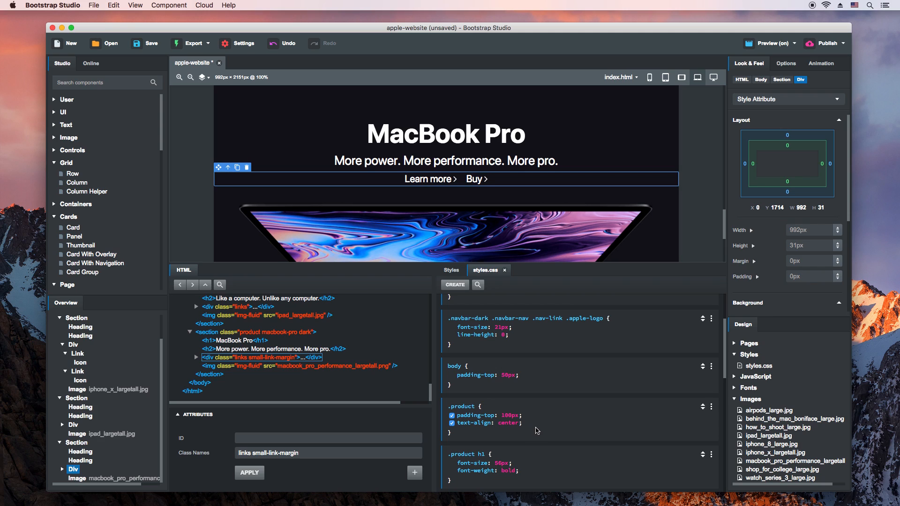
pyautogui.click(530, 434)
pyautogui.write('margin-bot: ;')
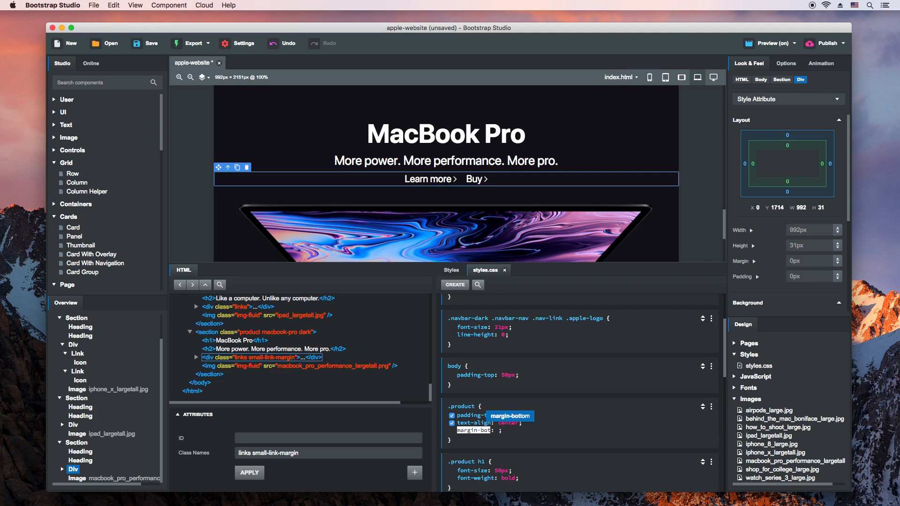
pyautogui.press('Return')
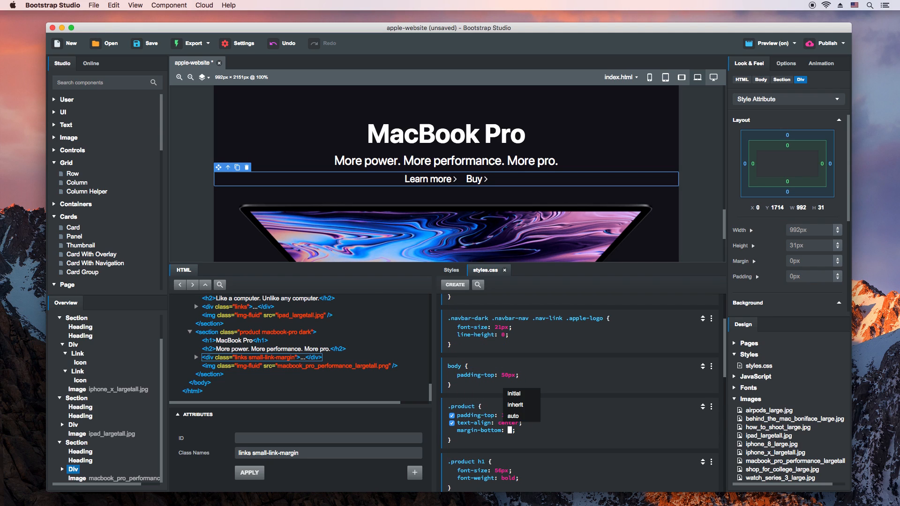
pyautogui.write('10px')
pyautogui.click(576, 429)
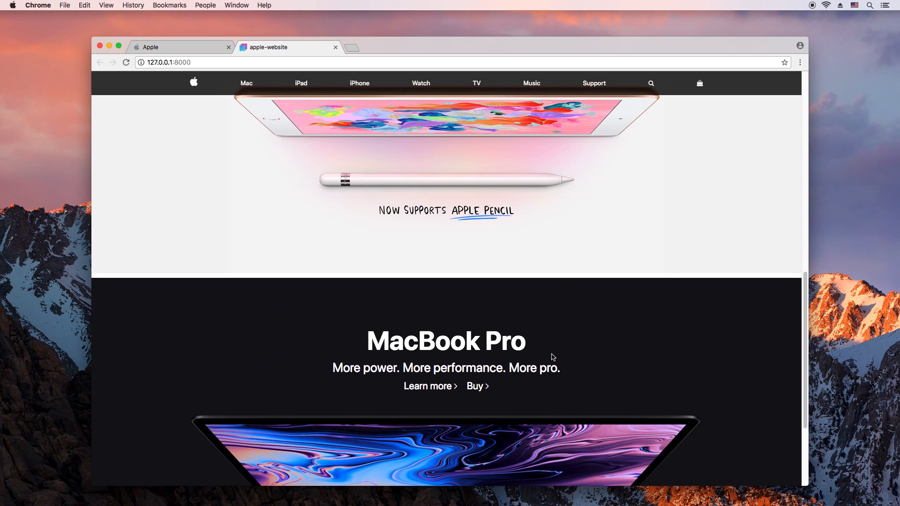
# Switch to the Chrome preview and check the spacing between the product sections
pyautogui.scroll(10, 561, 255)
pyautogui.scroll(-3, 545, 258)
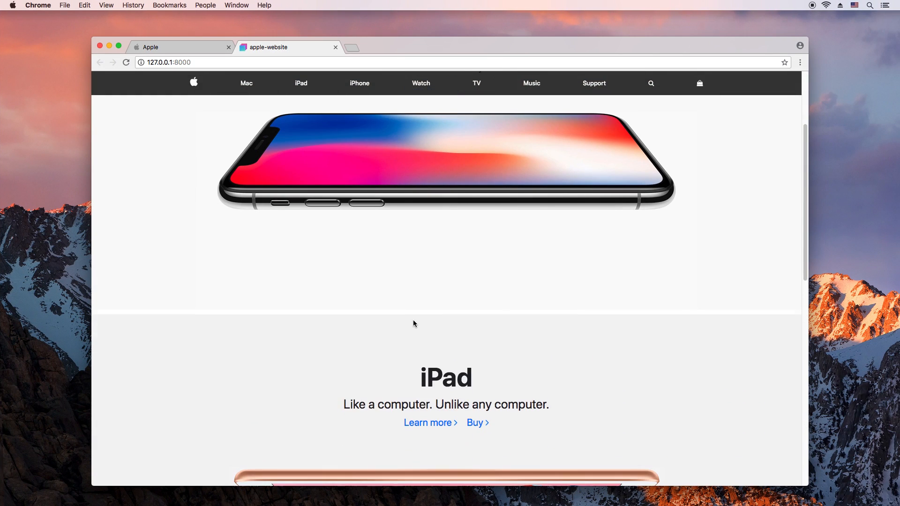
pyautogui.scroll(-12, 611, 288)
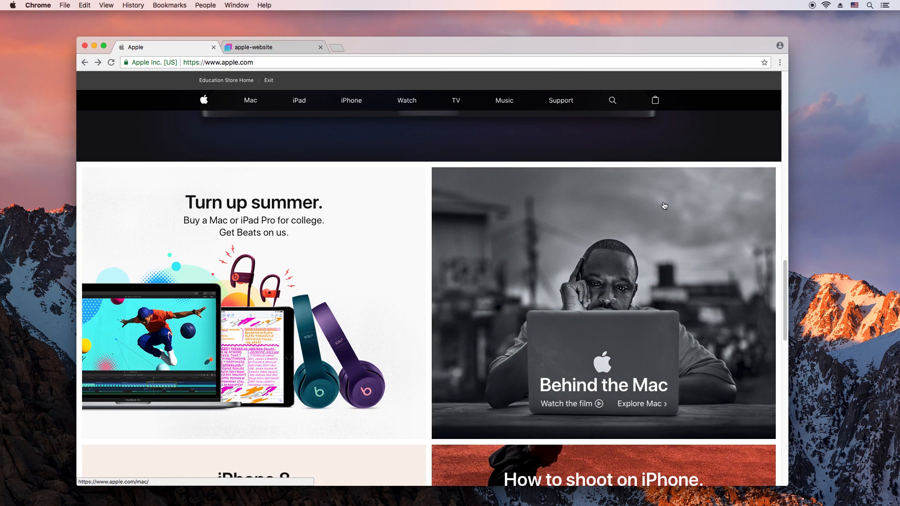
# Examine the two-column grid of product tiles below the MacBook Pro section on apple.com
pyautogui.scroll(-10, 664, 206)
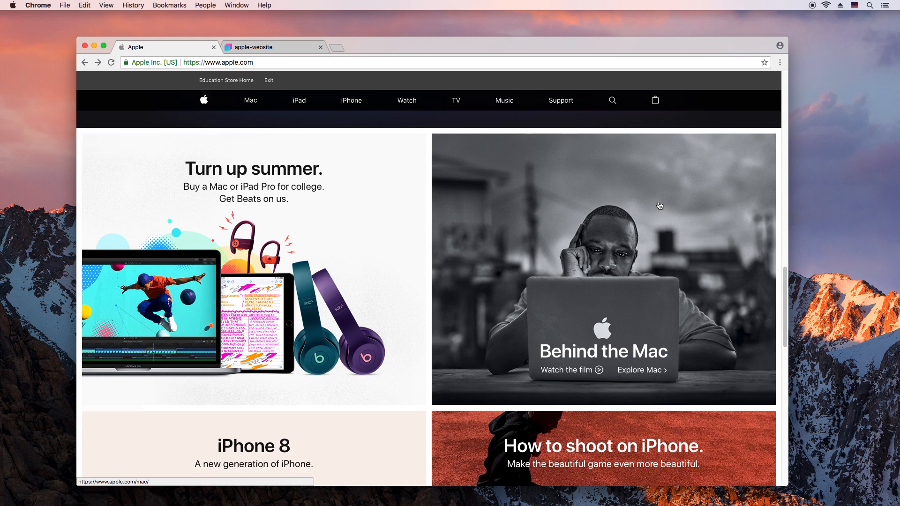
pyautogui.scroll(-2, 660, 205)
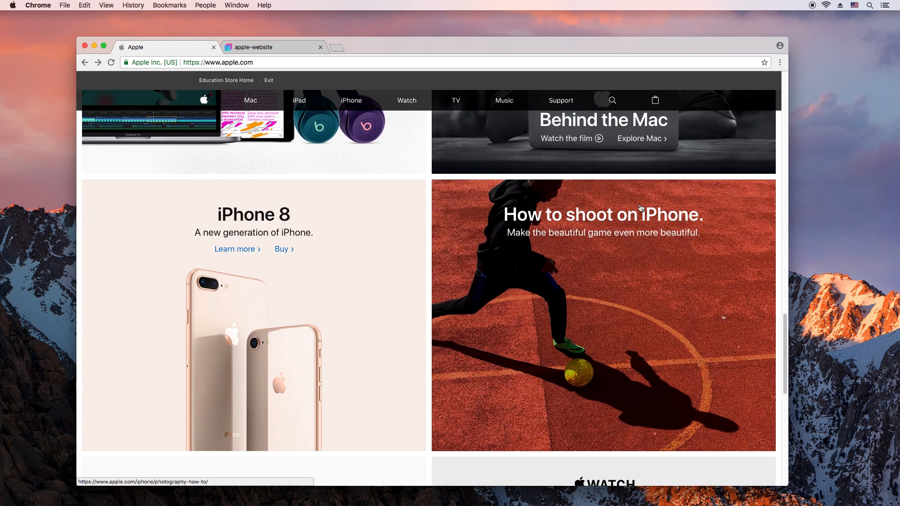
pyautogui.scroll(-1, 644, 207)
pyautogui.scroll(-12, 504, 222)
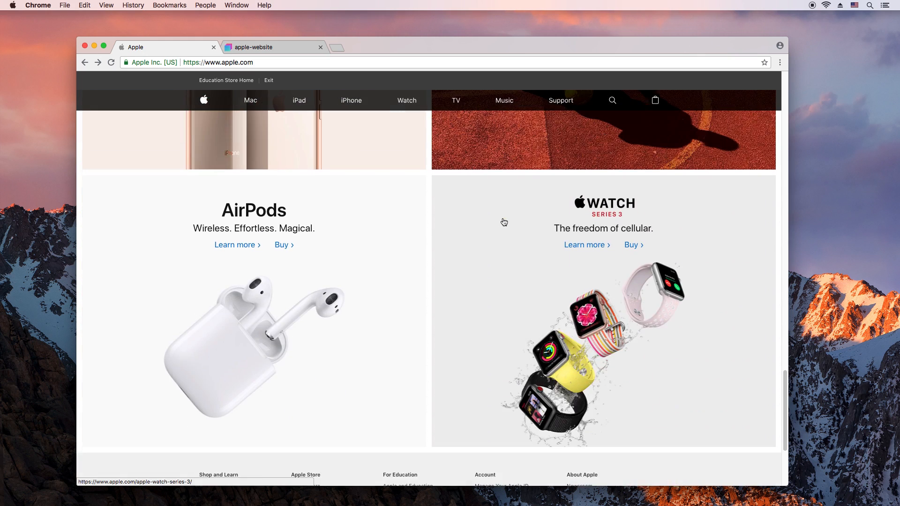
# Switch to Bootstrap Studio, add a Row to the body below the MacBook Pro section and give it the class products-grid
pyautogui.hotkey('ctrl', 'Left')
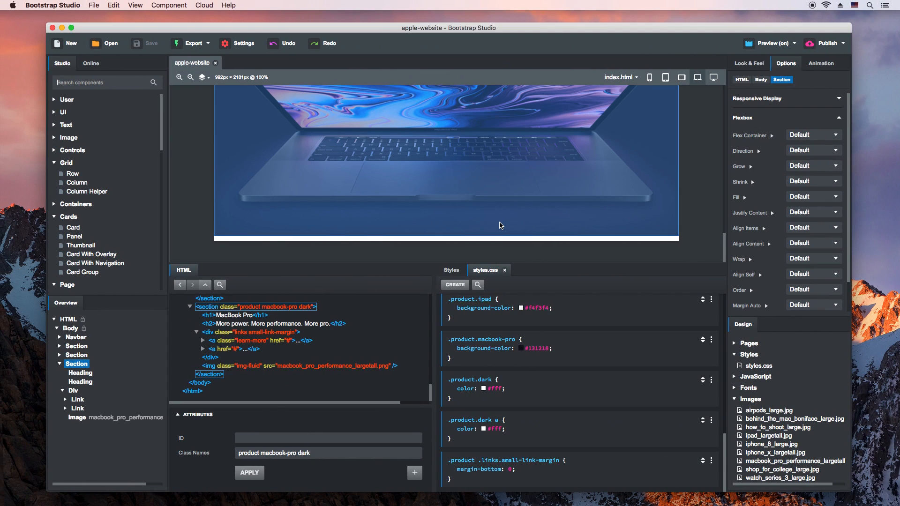
pyautogui.write('row')
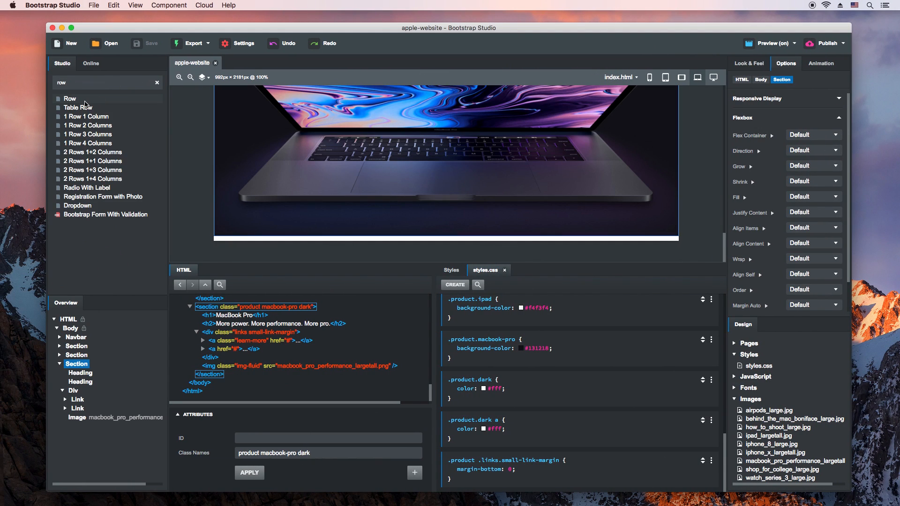
pyautogui.moveTo(86, 104); pyautogui.dragTo(74, 328)
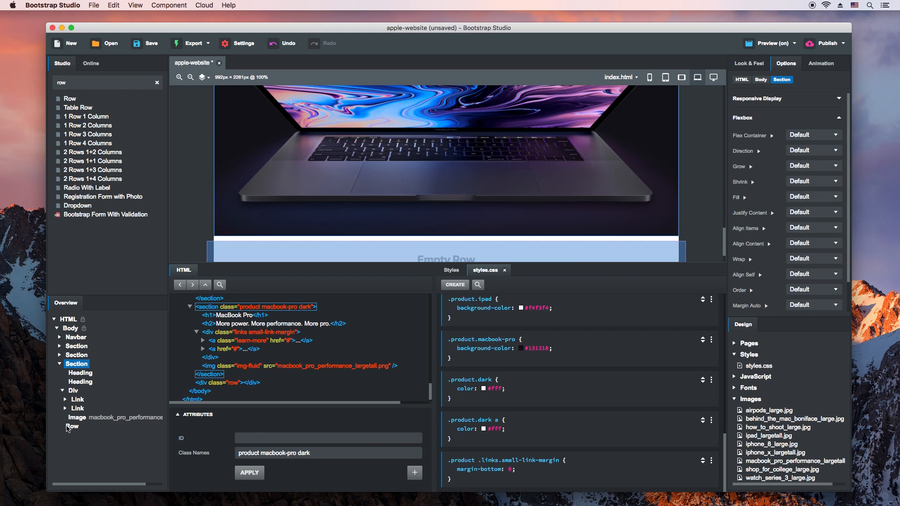
pyautogui.click(298, 454)
pyautogui.write('products')
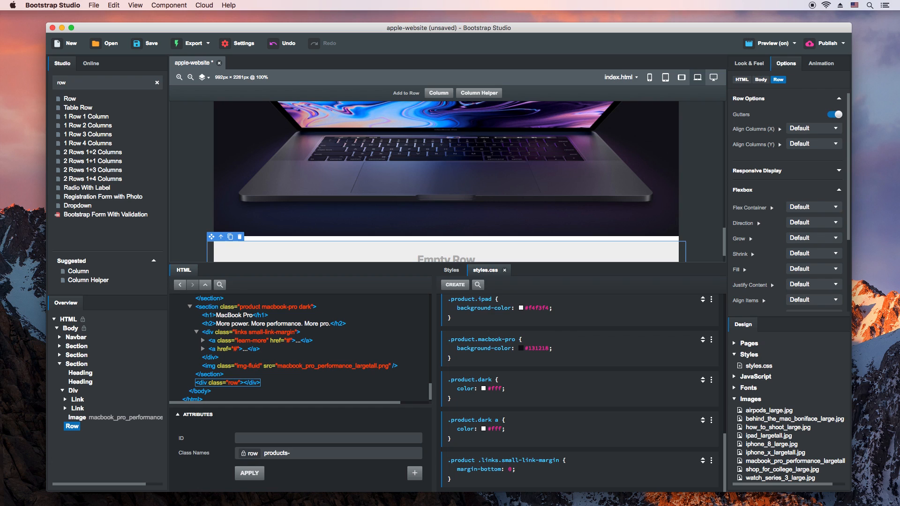
pyautogui.write('-grid')
pyautogui.click(250, 473)
# Add a Column to the products-grid row and set its MD width to 6
pyautogui.write('col')
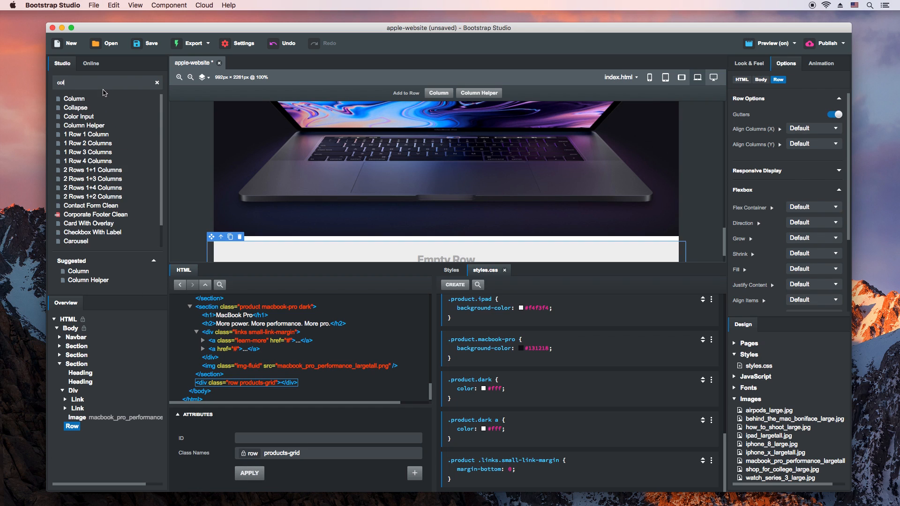
pyautogui.moveTo(72, 422); pyautogui.dragTo(76, 438)
pyautogui.click(800, 149)
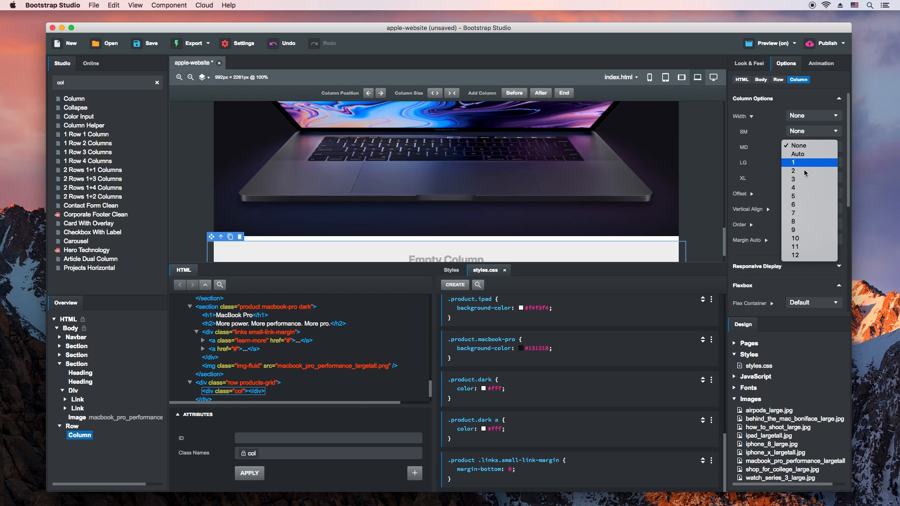
pyautogui.click(792, 205)
# Add a Div inside the column and give it the class product-small
pyautogui.click(136, 83)
pyautogui.press('super+a')
pyautogui.write('div')
pyautogui.moveTo(89, 103); pyautogui.dragTo(85, 446)
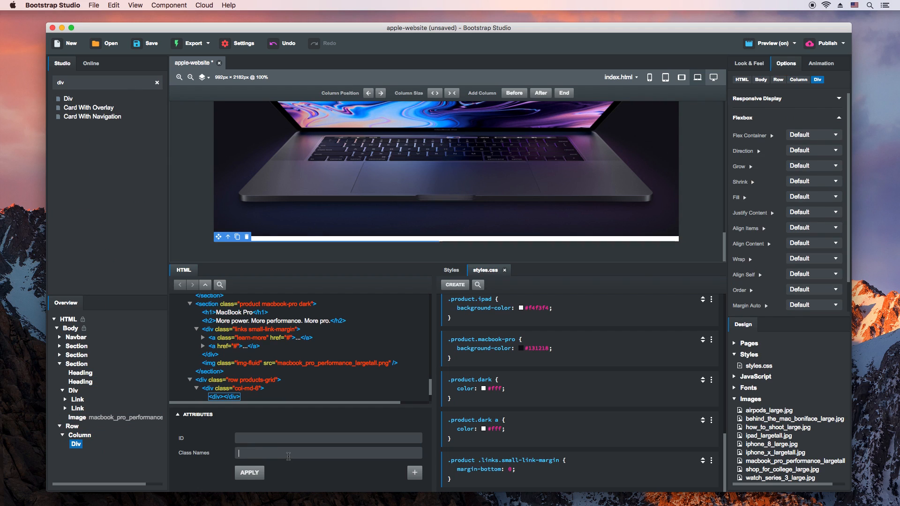
pyautogui.write('product-small')
pyautogui.click(254, 473)
# Create a .product-small rule in styles.css with a height of 550px
pyautogui.click(453, 286)
pyautogui.click(512, 475)
pyautogui.write('height')
pyautogui.press('Tab')
pyautogui.write('550px')
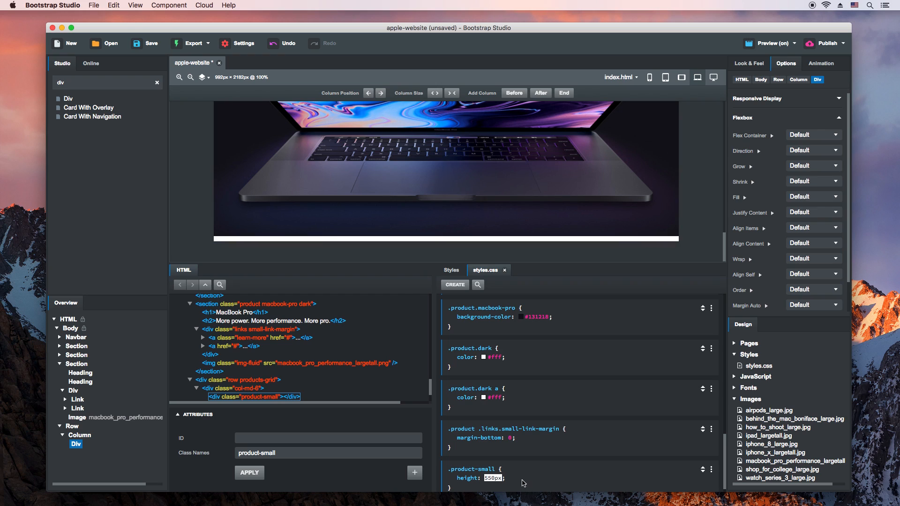
# Add padding-top 40px, margin 0 0 10px 10px and text-align center to the .product-small rule
pyautogui.press('Return')
pyautogui.write('padding-top')
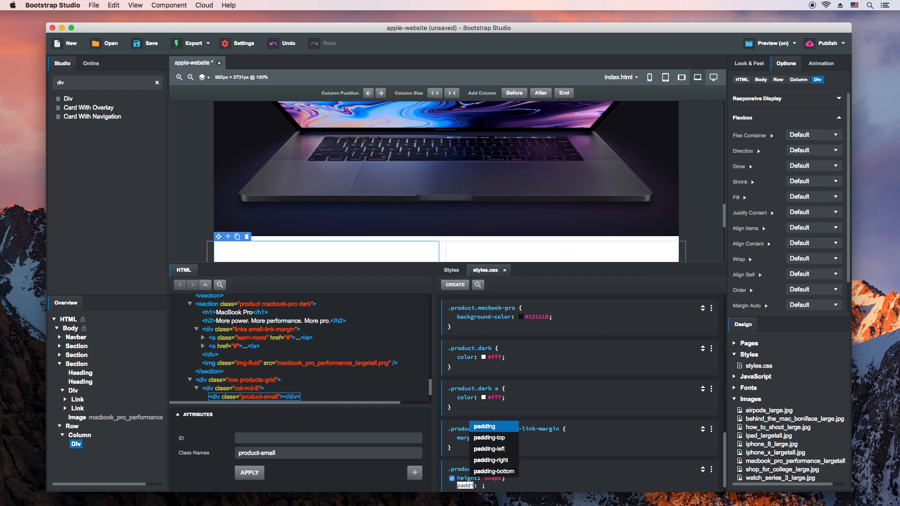
pyautogui.press('Tab')
pyautogui.write('40px')
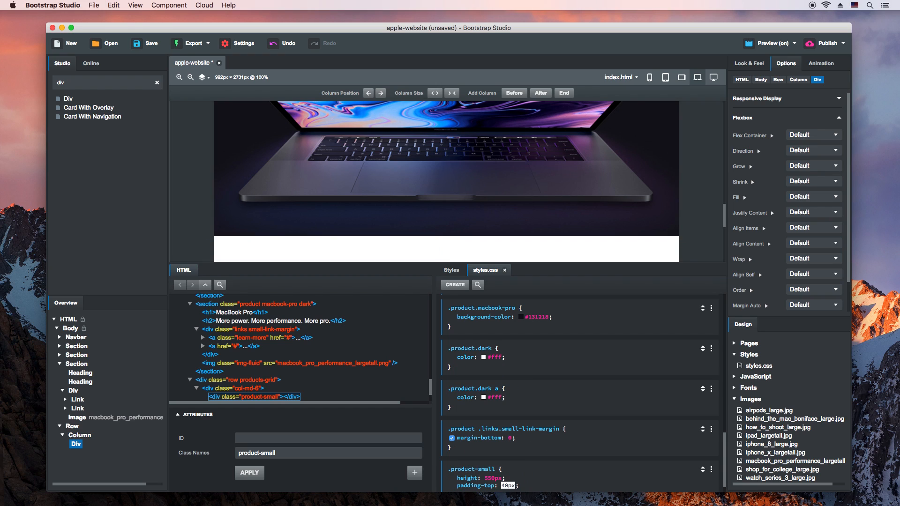
pyautogui.press('Return')
pyautogui.write('marg')
pyautogui.press('Tab')
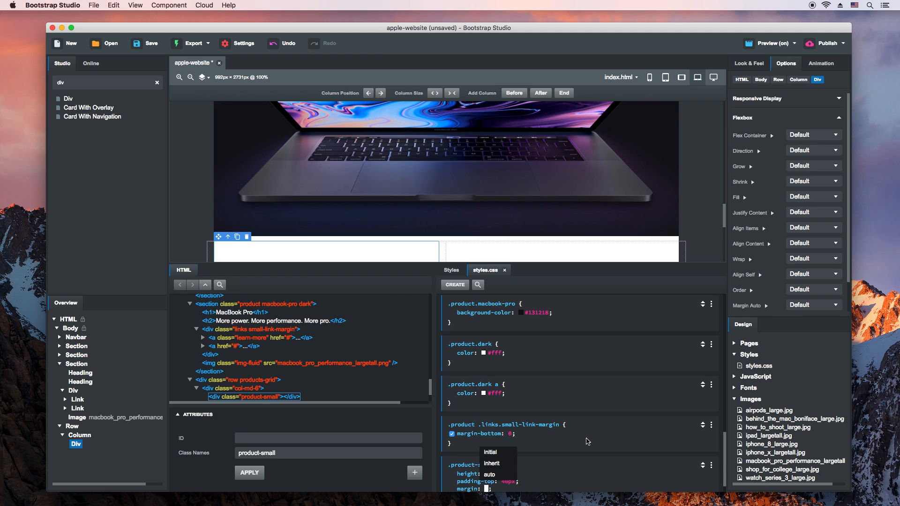
pyautogui.write('0 0 10px 10px')
pyautogui.press('Return')
pyautogui.write('text-: ;')
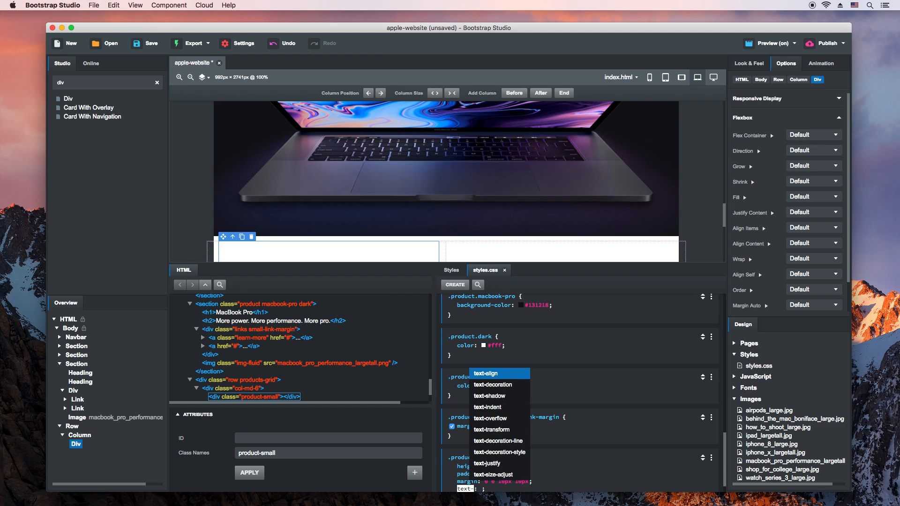
pyautogui.press('Tab')
pyautogui.write('ce')
pyautogui.click(595, 464)
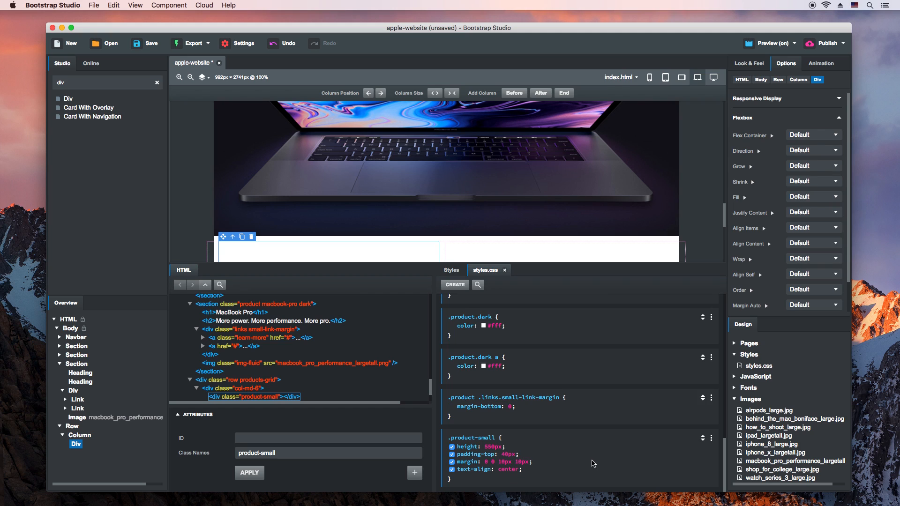
# Add two Heading components inside the product-small div
pyautogui.write('head')
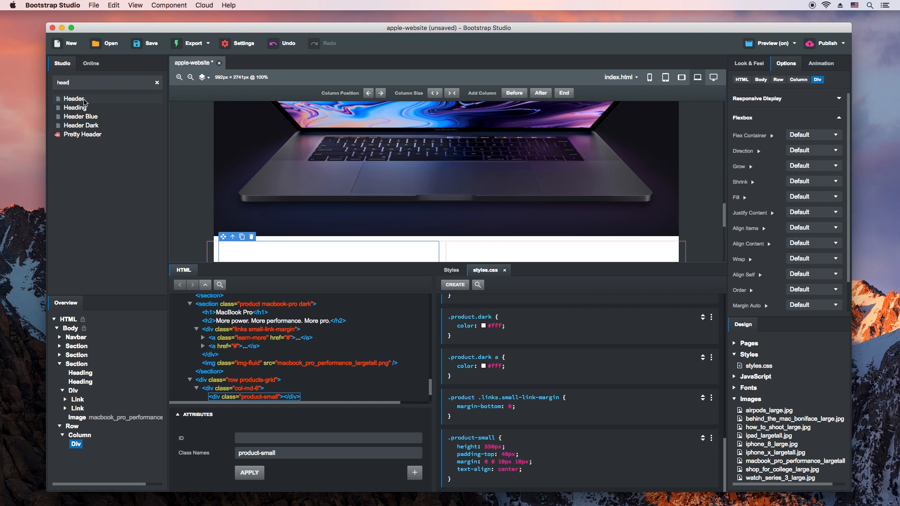
pyautogui.moveTo(79, 446); pyautogui.dragTo(79, 446)
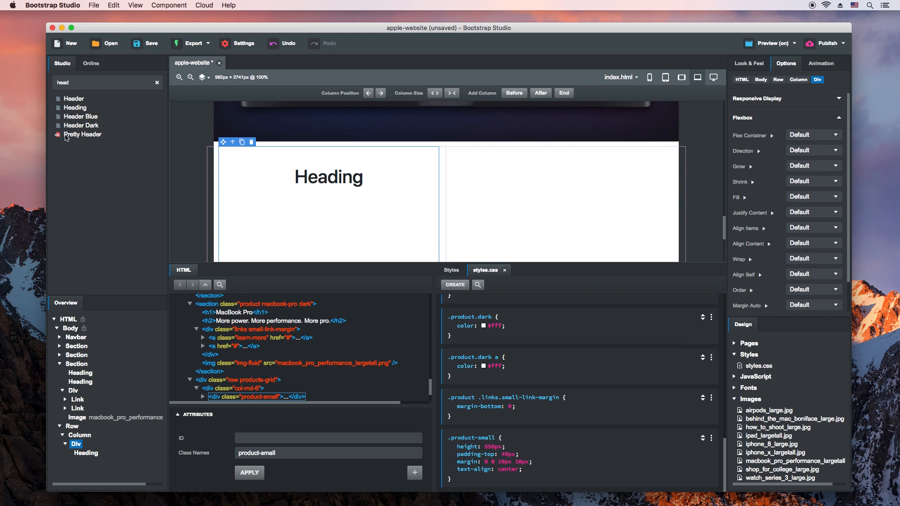
pyautogui.moveTo(75, 109); pyautogui.dragTo(78, 445)
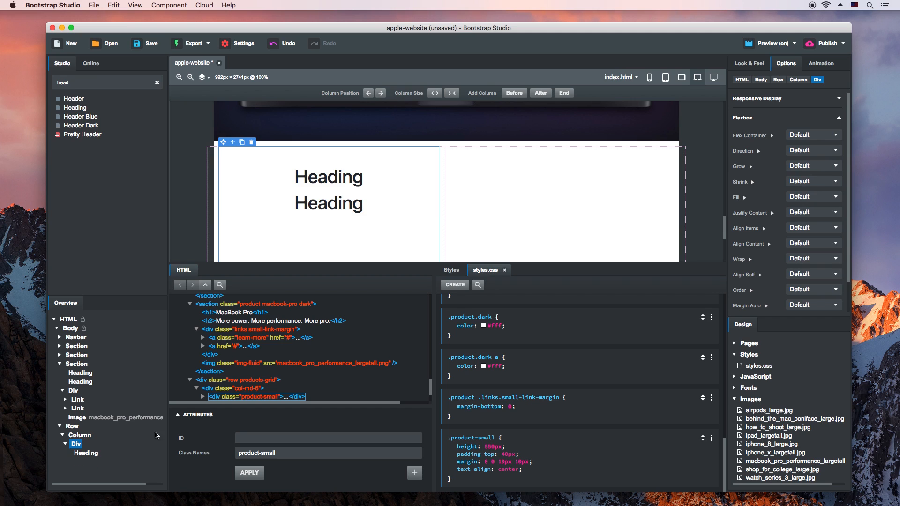
# Make the first heading in the product-small div an H3 reading "Turn up summer."
pyautogui.click(338, 177)
pyautogui.doubleClick(352, 176)
pyautogui.write('Turn up summer.')
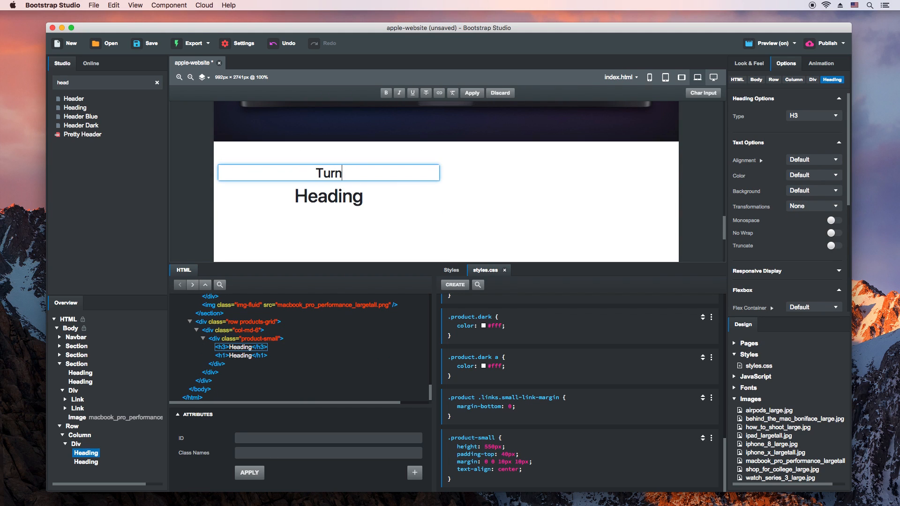
# Make the second heading an H4 with the two lines "Buy a Mac or iPad Pro for college." and "Get Beats on us."
pyautogui.click(336, 205)
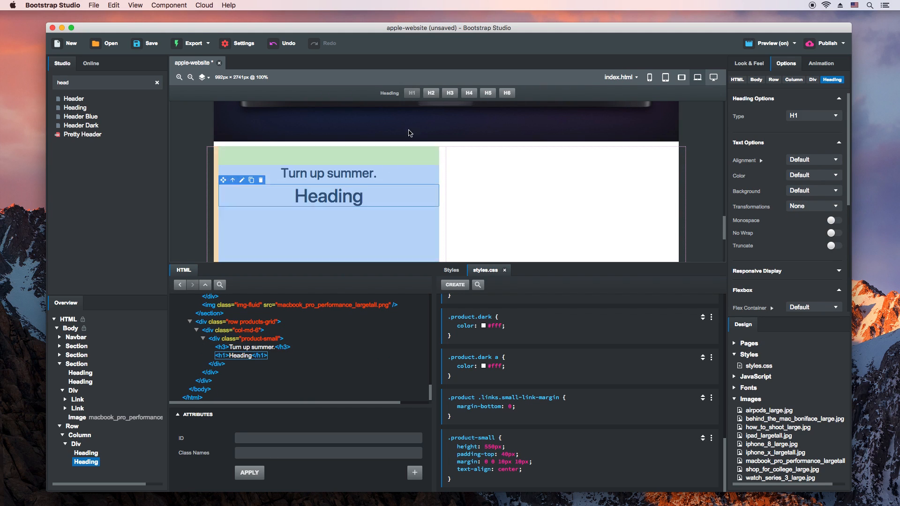
pyautogui.doubleClick(330, 191)
pyautogui.write('Buy a ')
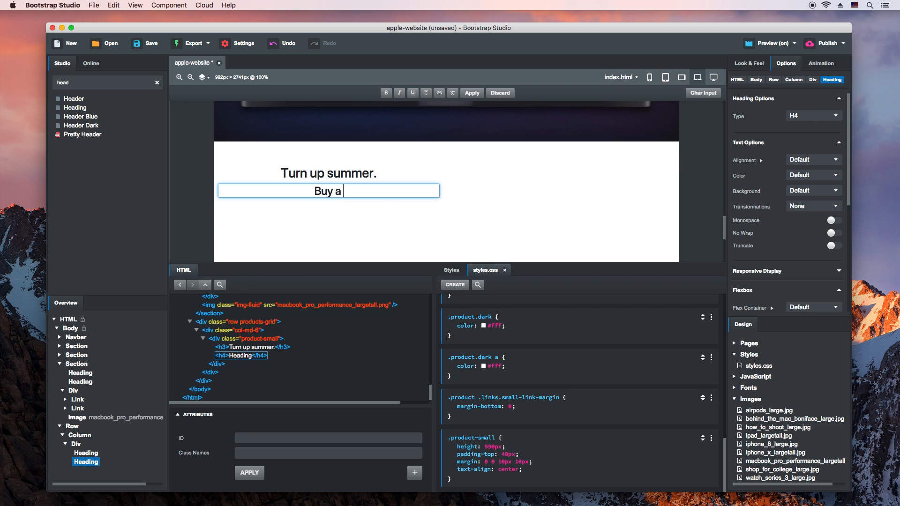
pyautogui.write('Mac or iPad P')
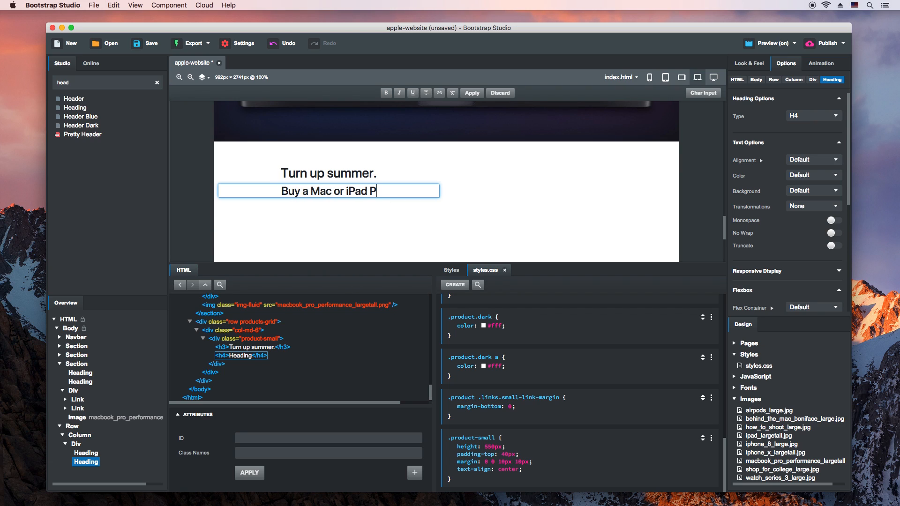
pyautogui.write('ro for college.')
pyautogui.hotkey('shift', 'Return')
pyautogui.write('Get Beats on us.')
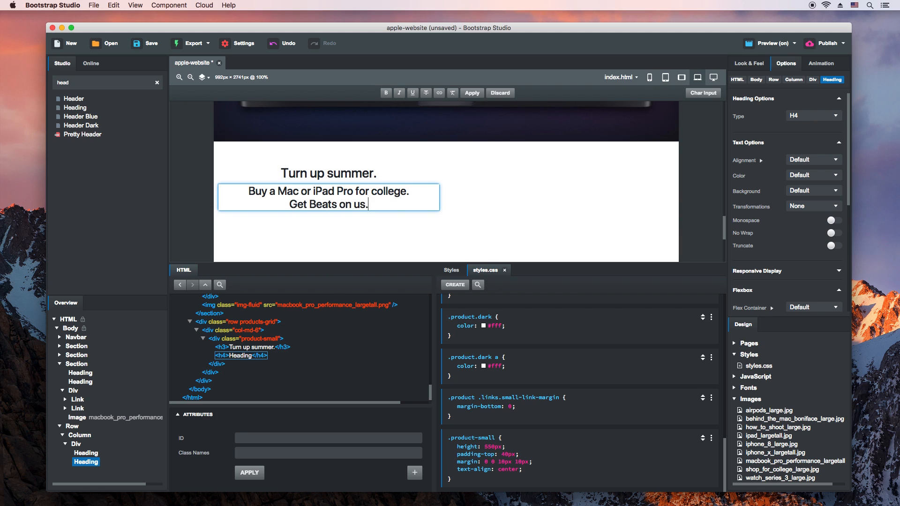
pyautogui.press('Return')
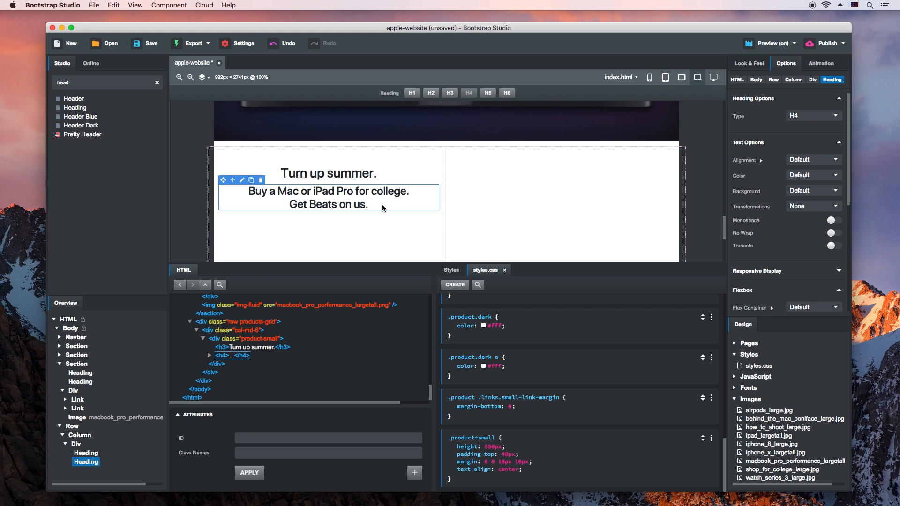
# Create a .product-small h3 rule in styles.css with a font-size of 32px
pyautogui.click(357, 174)
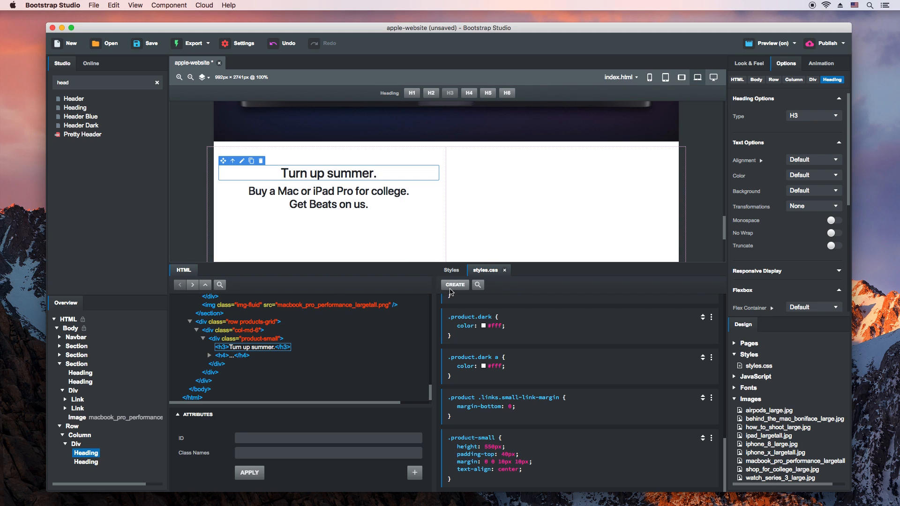
pyautogui.click(454, 285)
pyautogui.write('.')
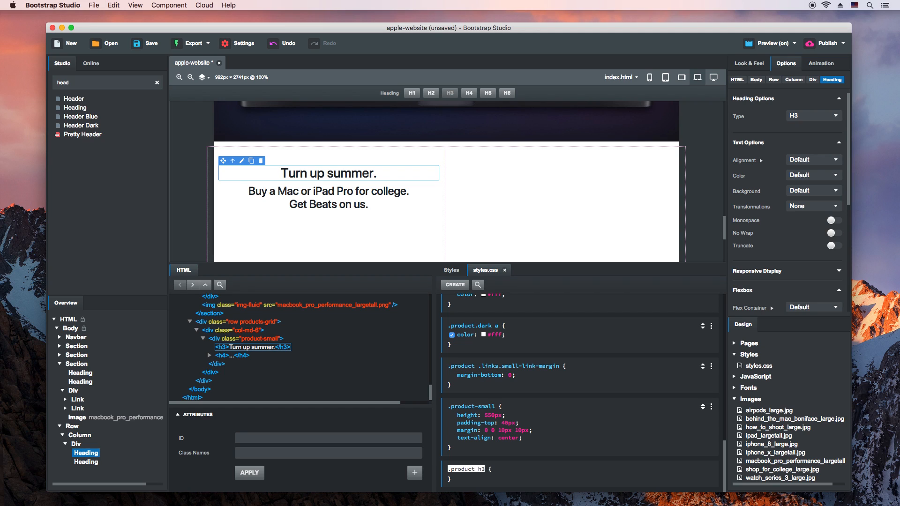
pyautogui.write('product-small')
pyautogui.click(526, 481)
pyautogui.write('font-size: ;')
pyautogui.press('Return')
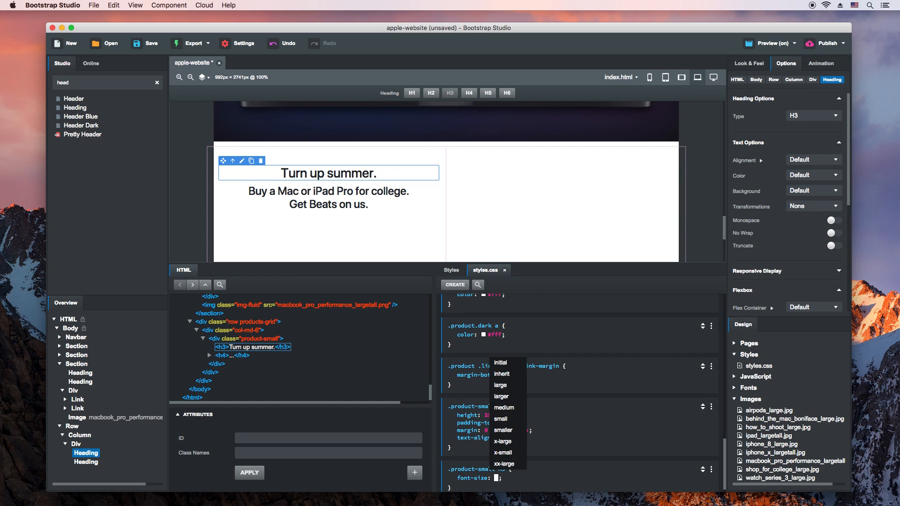
pyautogui.write('32px')
pyautogui.press('Return')
# Add font-weight bold to the .product-small h3 rule
pyautogui.write('font-weight')
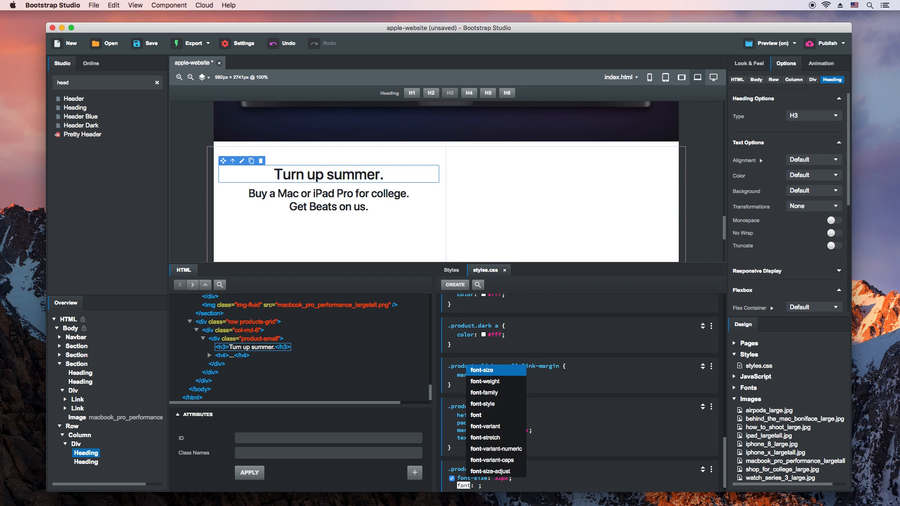
pyautogui.press('Return')
pyautogui.write('bo')
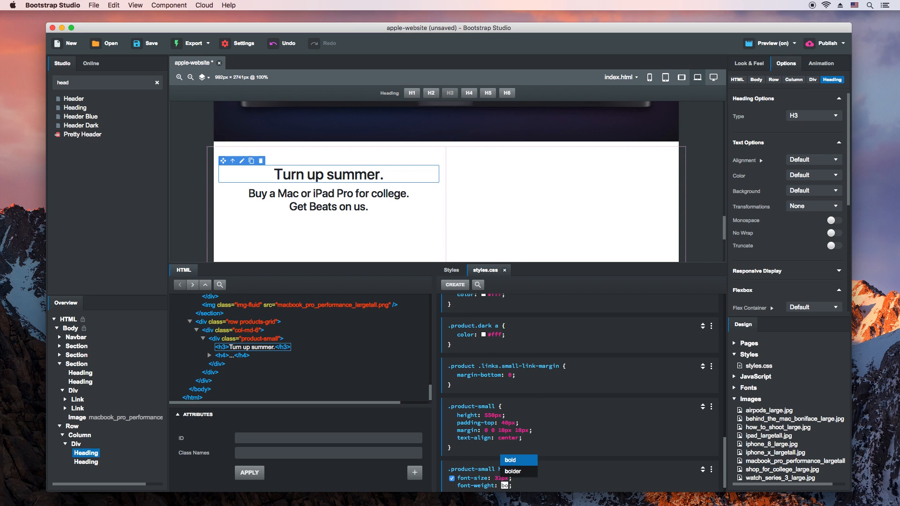
pyautogui.click(550, 484)
pyautogui.click(508, 470)
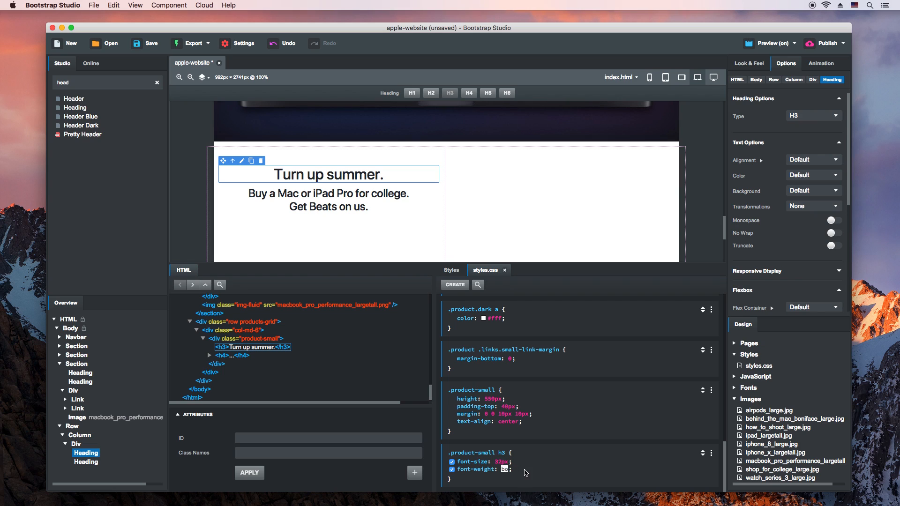
pyautogui.write('ld')
pyautogui.click(560, 472)
# Duplicate the .product-small h3 rule and change the copy's selector to .product-small h4
pyautogui.click(711, 452)
pyautogui.click(679, 418)
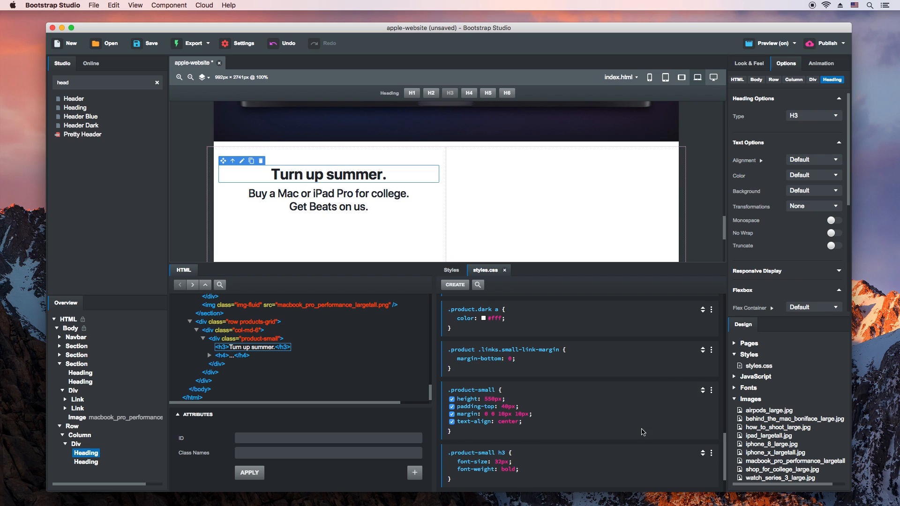
pyautogui.scroll(-2, 644, 432)
pyautogui.click(504, 455)
pyautogui.press('Right')
pyautogui.press('BackSpace')
pyautogui.write('4')
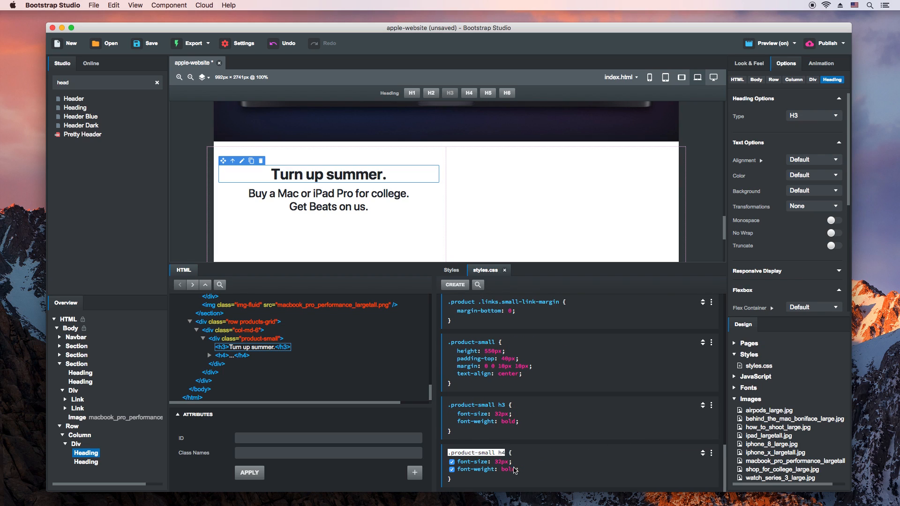
# Set the .product-small h4 rule's font-size to 19px and font-weight to 400
pyautogui.click(502, 462)
pyautogui.write('19px')
pyautogui.press('Tab')
pyautogui.write('400')
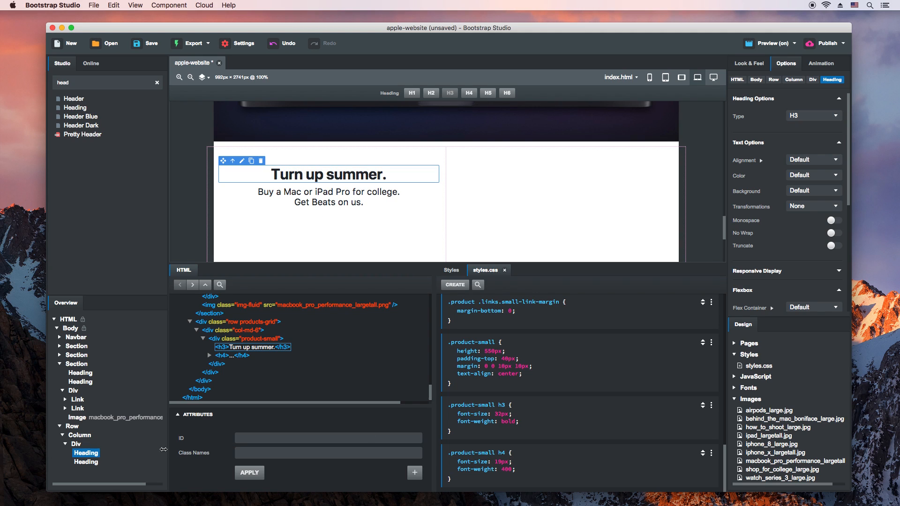
# Give the product-small div the background image shop_for_college_large.jpg through its style attribute
pyautogui.click(75, 444)
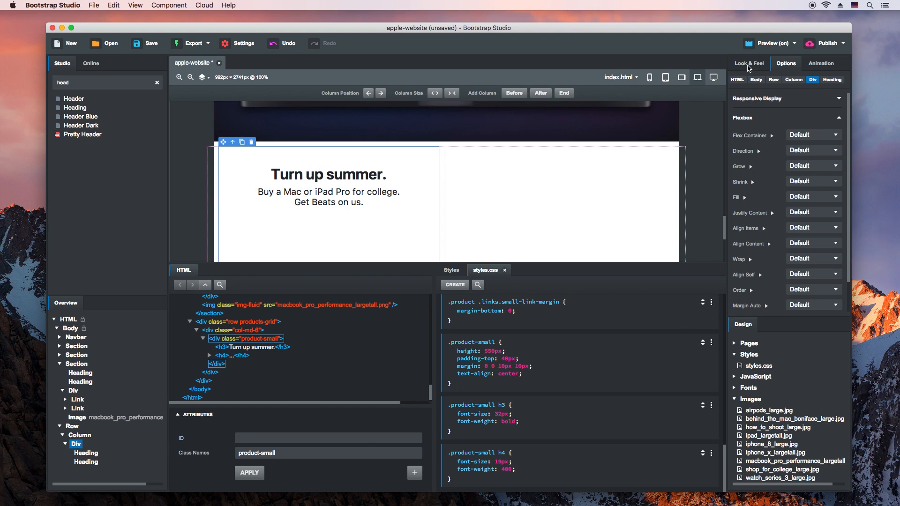
pyautogui.click(748, 66)
pyautogui.scroll(-5, 811, 232)
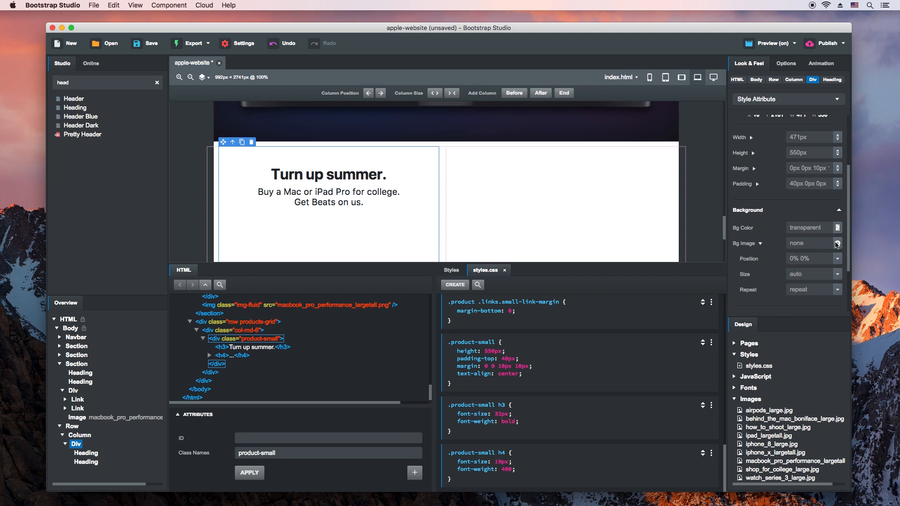
pyautogui.click(838, 243)
pyautogui.click(560, 302)
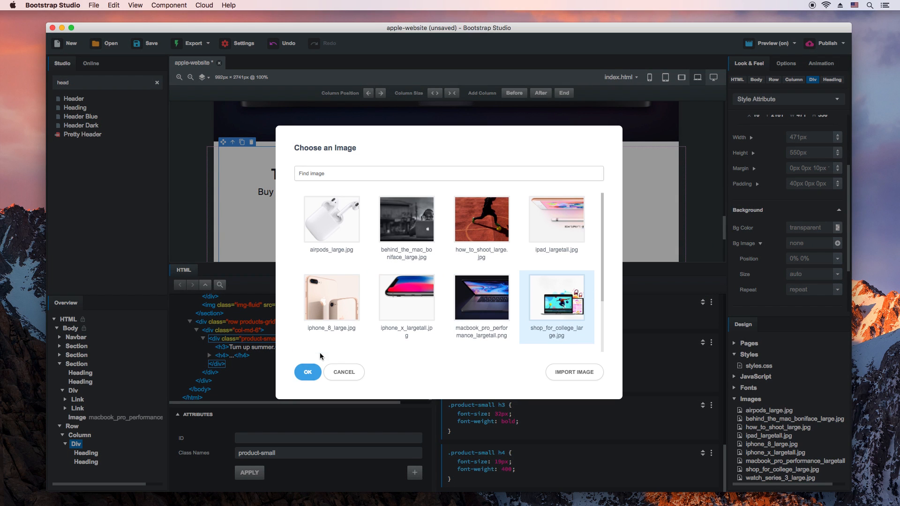
pyautogui.click(313, 373)
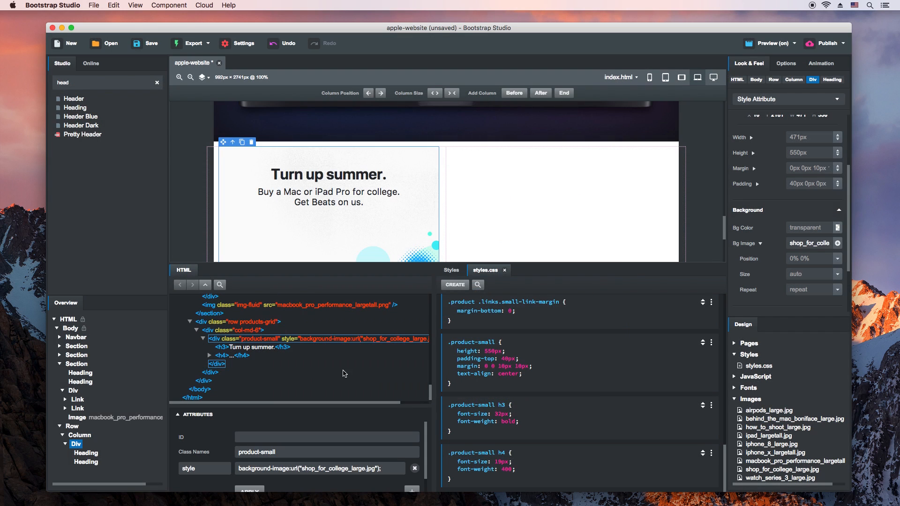
# Set the div's background position to center, size to cover and repeat to no-repeat, then view the tile in the Chrome preview
pyautogui.click(836, 259)
pyautogui.click(825, 322)
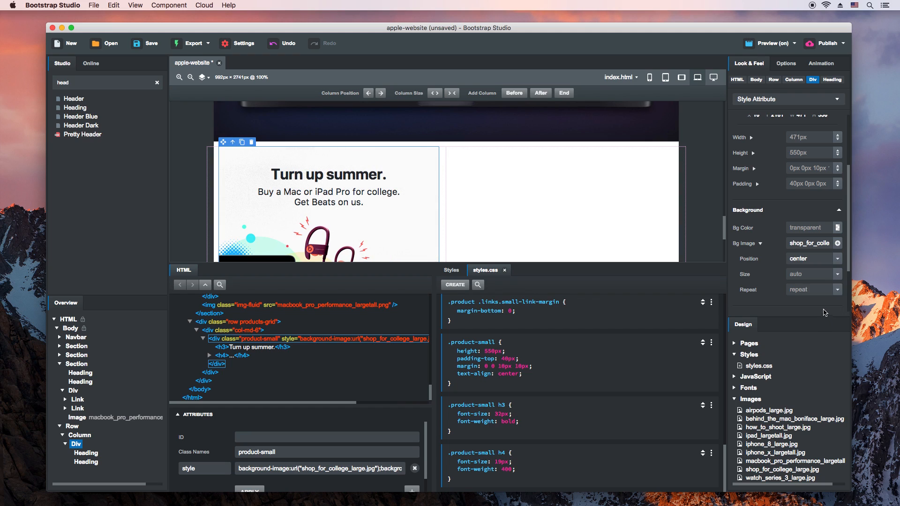
pyautogui.click(837, 274)
pyautogui.click(827, 309)
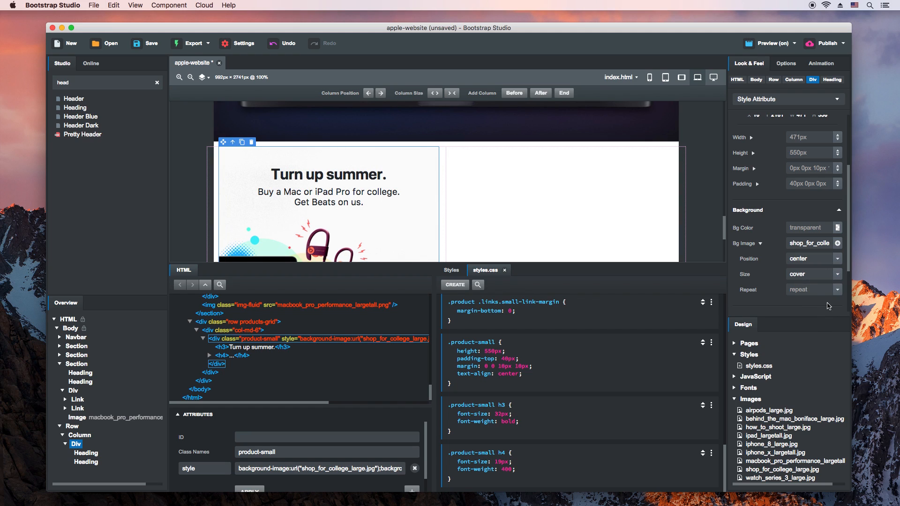
pyautogui.click(838, 290)
pyautogui.click(828, 365)
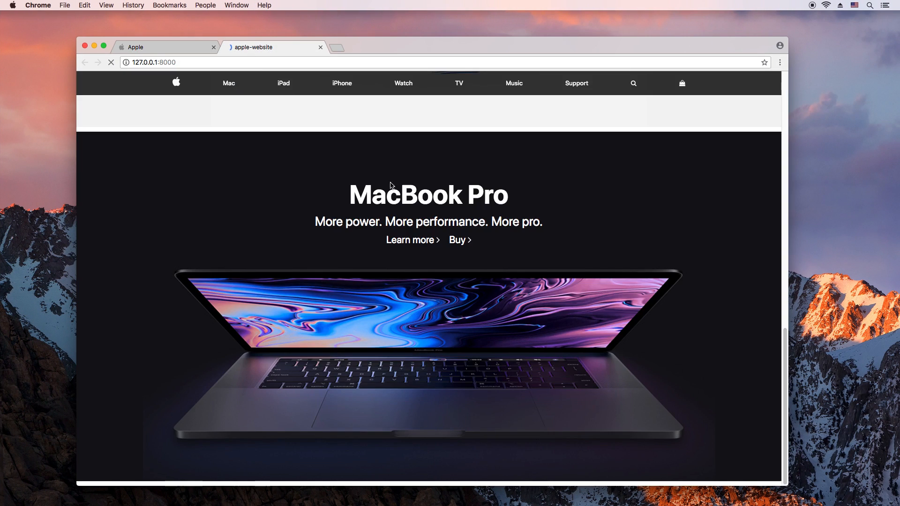
pyautogui.scroll(-6, 408, 189)
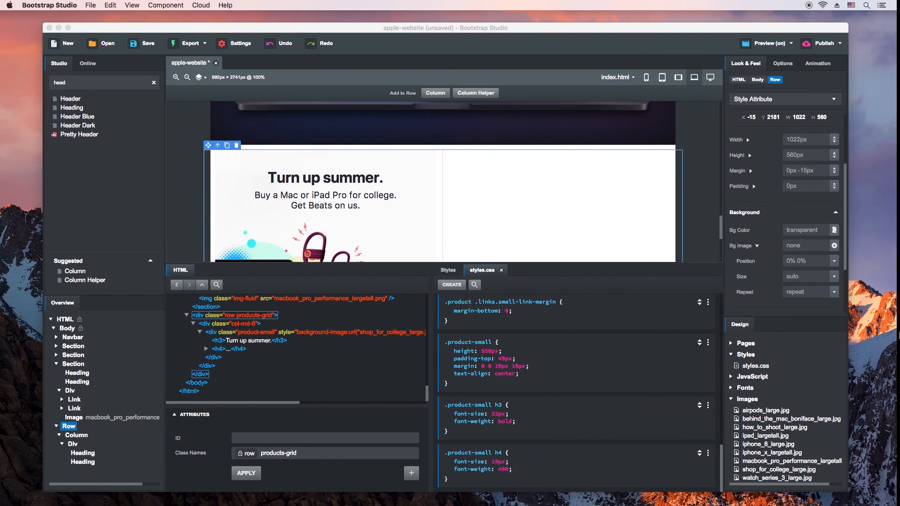
# Back in Bootstrap Studio, duplicate the products-grid column and add the class behind-the-mac to the copy's product-small div
pyautogui.click(86, 439)
pyautogui.press('super+d')
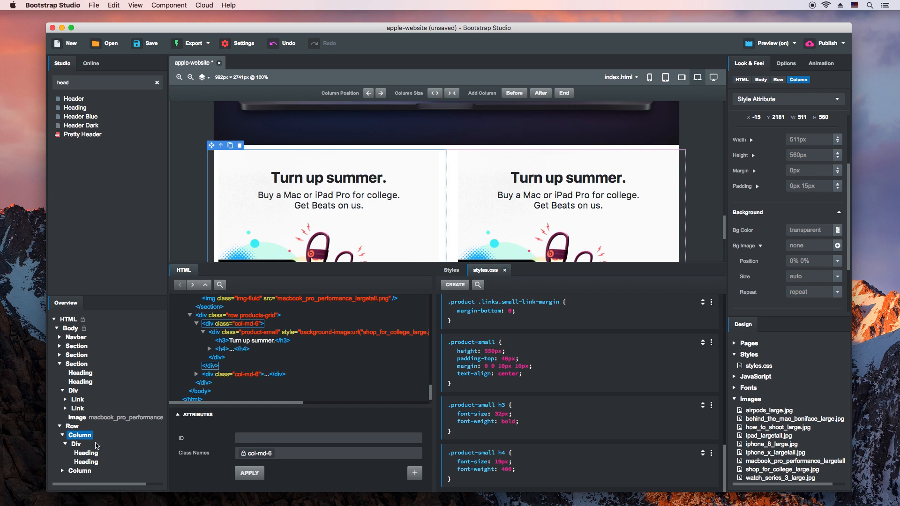
pyautogui.click(62, 471)
pyautogui.click(76, 478)
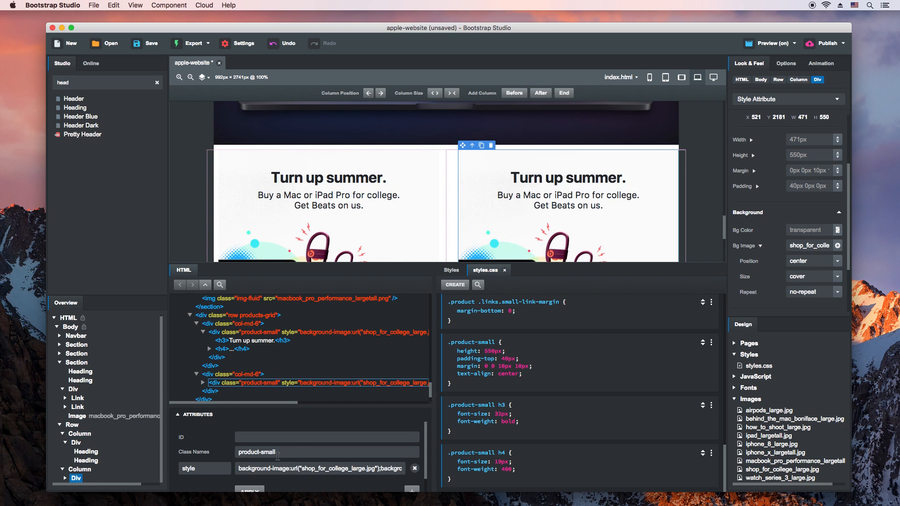
pyautogui.click(297, 453)
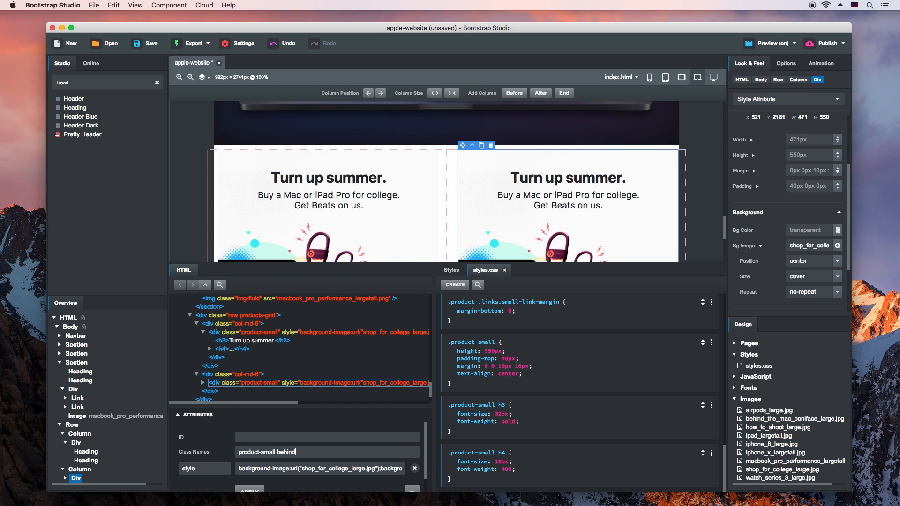
pyautogui.press('Return')
# Change the second tile's heading to "Behind the Mac" and delete the h4 subheading below it
pyautogui.doubleClick(605, 177)
pyautogui.hotkey('ctrl', 'a')
pyautogui.write('Behind the Mac')
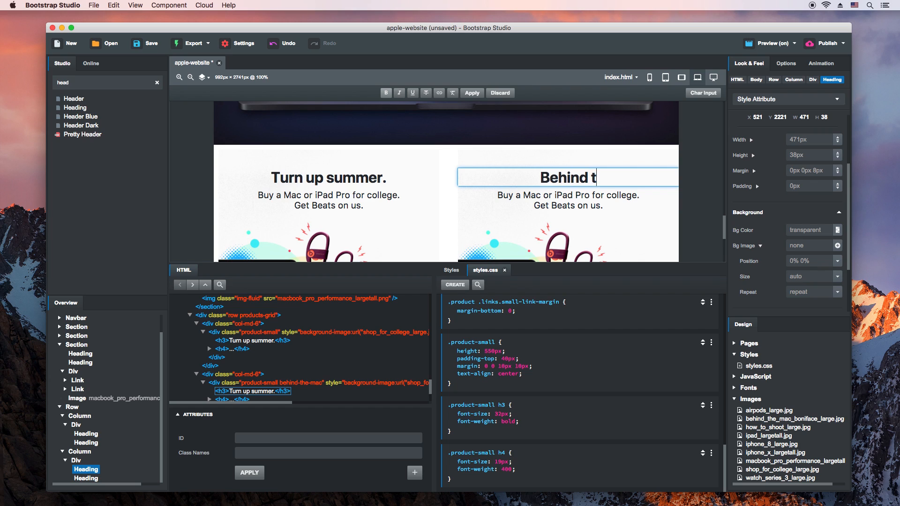
pyautogui.click(595, 195)
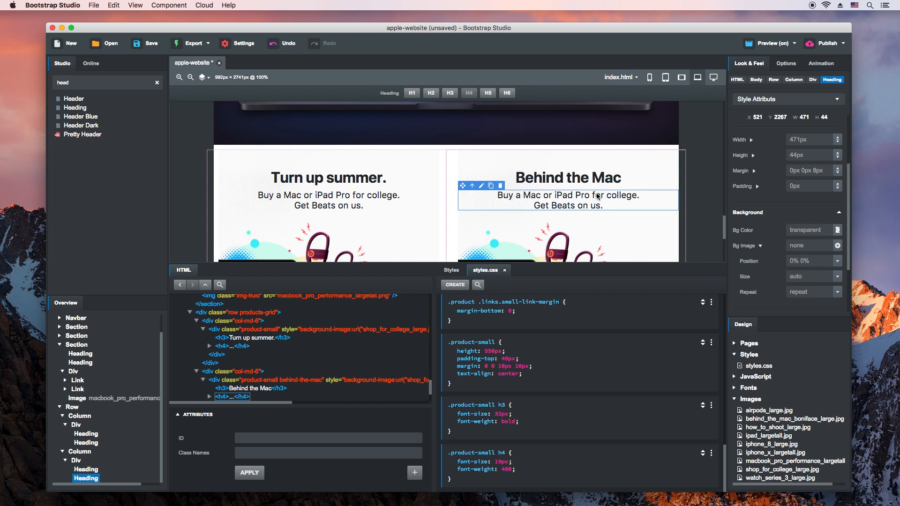
pyautogui.press('Delete')
# Copy the links div from the MacBook Pro section and paste it inside the behind-the-mac tile's div
pyautogui.scroll(4, 580, 195)
pyautogui.scroll(5, 509, 184)
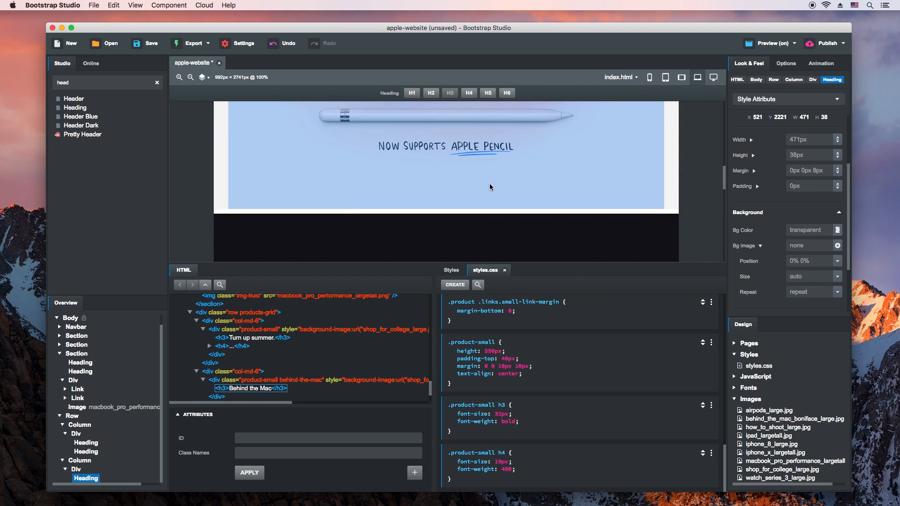
pyautogui.click(464, 224)
pyautogui.rightClick(463, 224)
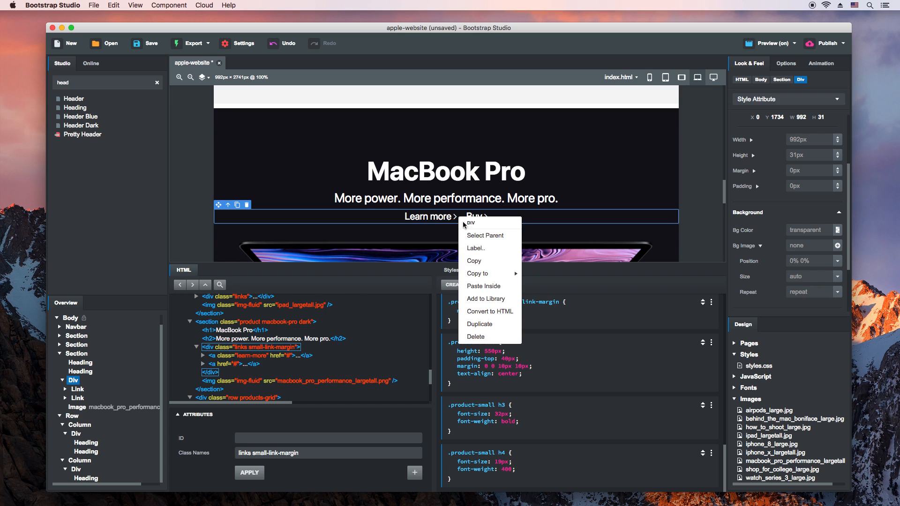
pyautogui.click(483, 261)
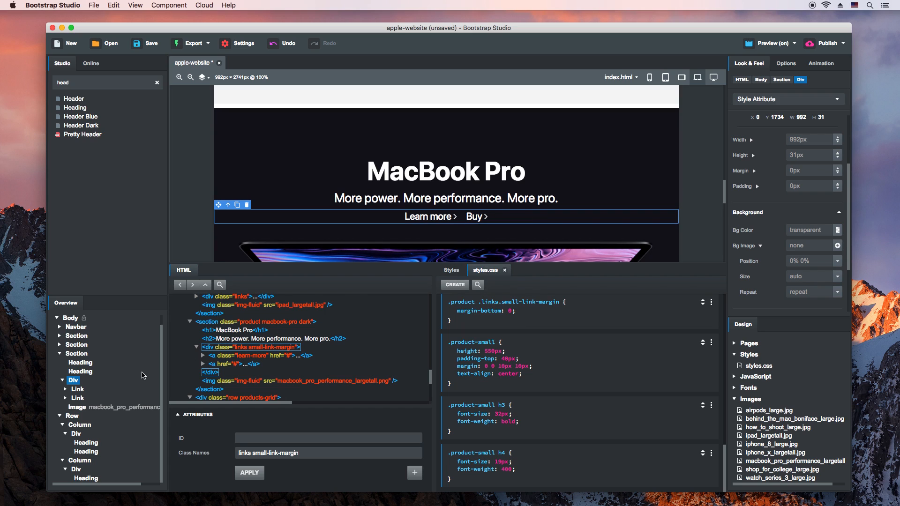
pyautogui.rightClick(79, 471)
pyautogui.click(105, 402)
pyautogui.scroll(-1, 86, 474)
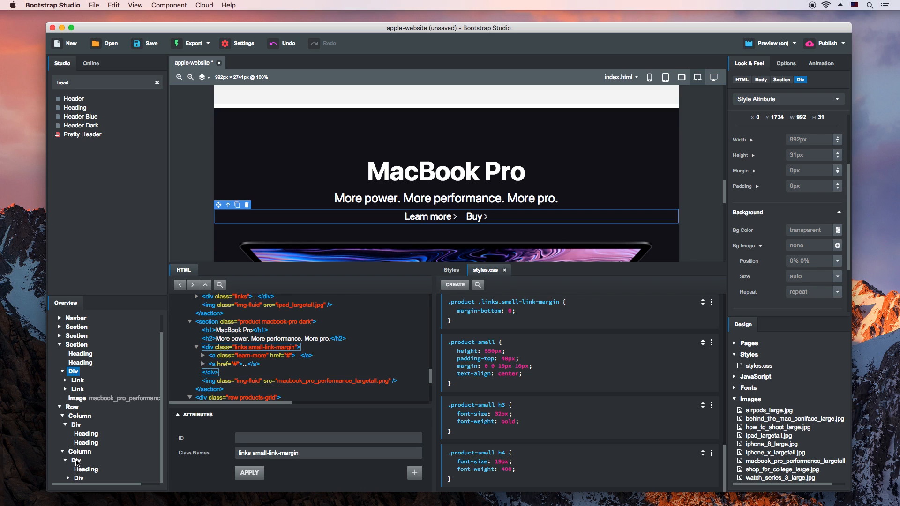
# Replace the text of the first link in the Behind the Mac tile with "Watch the fild"
pyautogui.click(76, 461)
pyautogui.doubleClick(559, 145)
pyautogui.press('BackSpace')
pyautogui.press('BackSpace')
pyautogui.press('BackSpace')
pyautogui.press('BackSpace')
pyautogui.press('BackSpace')
pyautogui.press('BackSpace')
pyautogui.press('Delete')
pyautogui.press('Delete')
pyautogui.press('Delete')
pyautogui.press('Delete')
pyautogui.write('Wa')
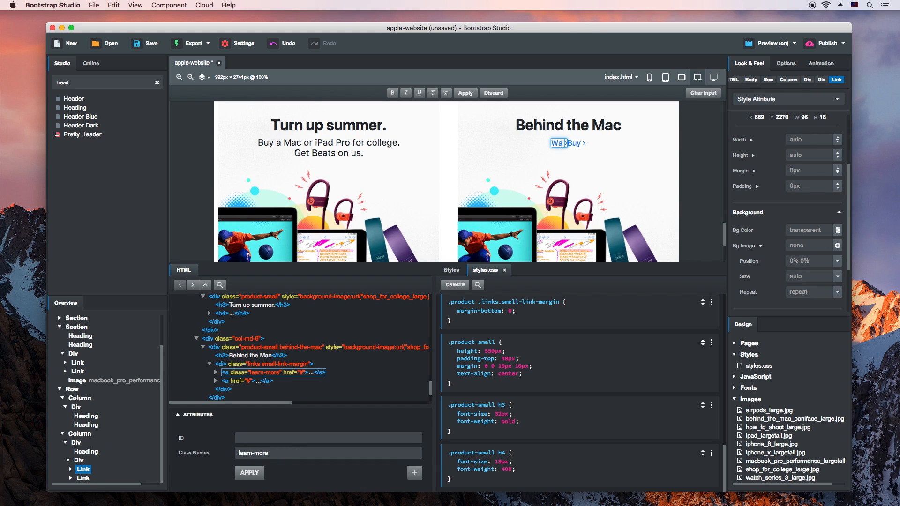
pyautogui.write('tch the fild')
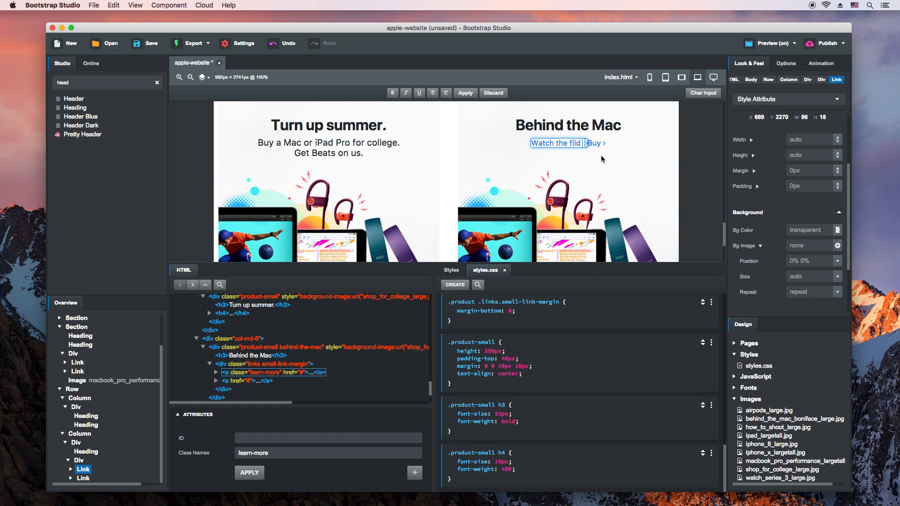
# Change the first link's icon to fa-play-circle-o and set the second link's text to "Explore Mac"
pyautogui.doubleClick(586, 144)
pyautogui.write('play')
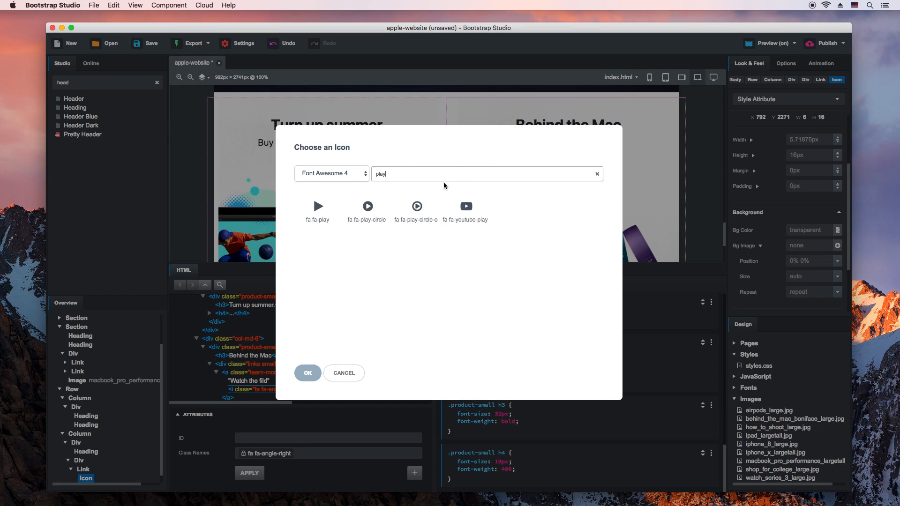
pyautogui.click(417, 206)
pyautogui.click(308, 373)
pyautogui.write('Explore Mac')
pyautogui.press('Return')
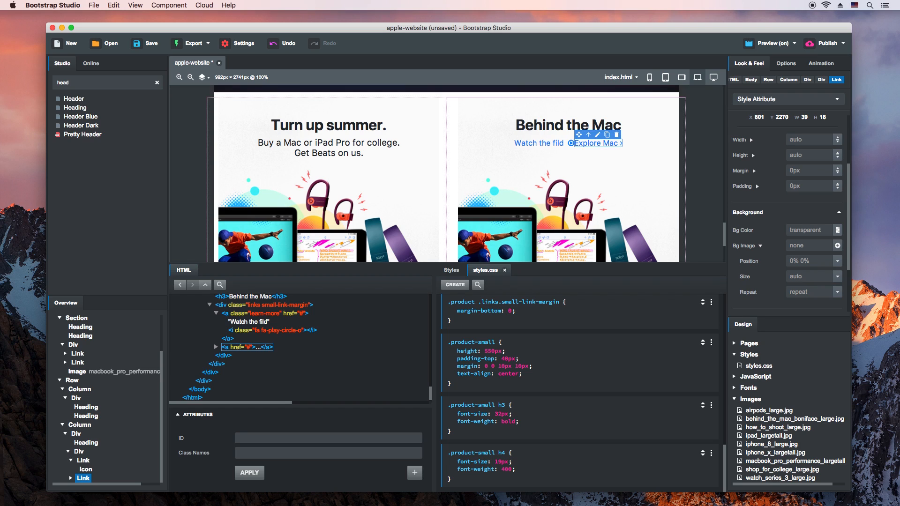
# Correct the first link's text to "Watch the film" and select the behind-the-mac tile's div
pyautogui.doubleClick(563, 146)
pyautogui.click(564, 144)
pyautogui.press('BackSpace')
pyautogui.write('m')
pyautogui.click(590, 167)
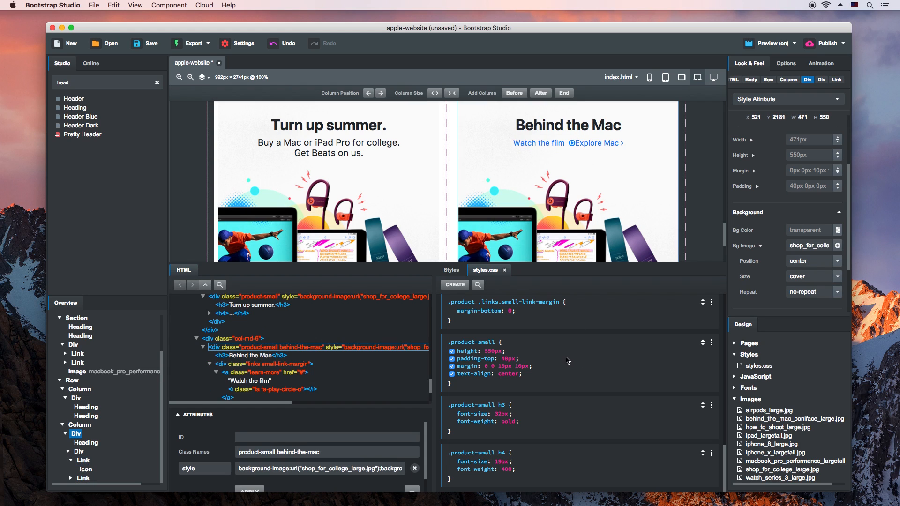
# Duplicate the .product .links rule in styles.css as .product-small .links and set its font-size to 17px
pyautogui.scroll(3, 567, 360)
pyautogui.scroll(6, 579, 368)
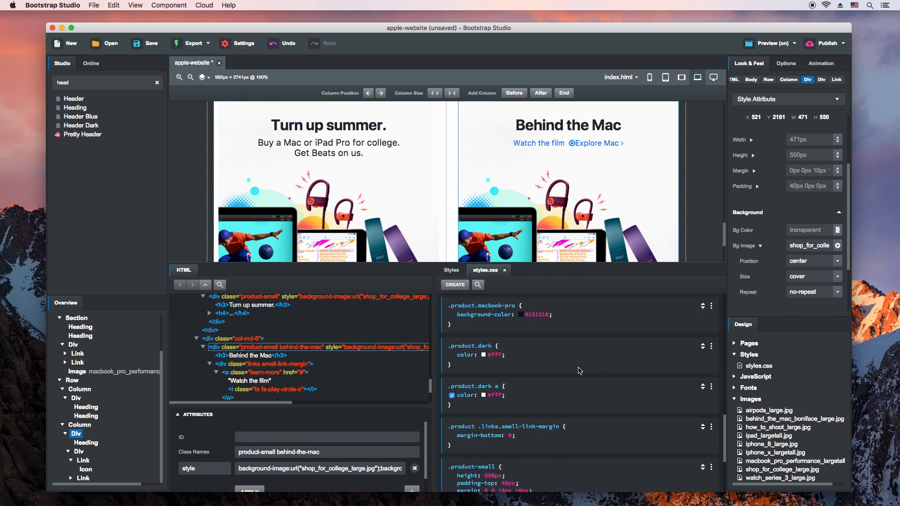
pyautogui.click(712, 399)
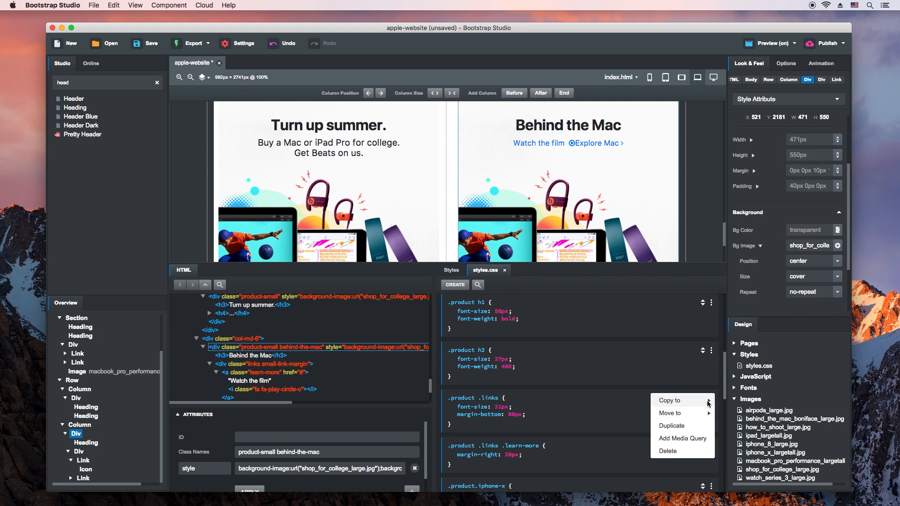
pyautogui.click(668, 424)
pyautogui.click(477, 437)
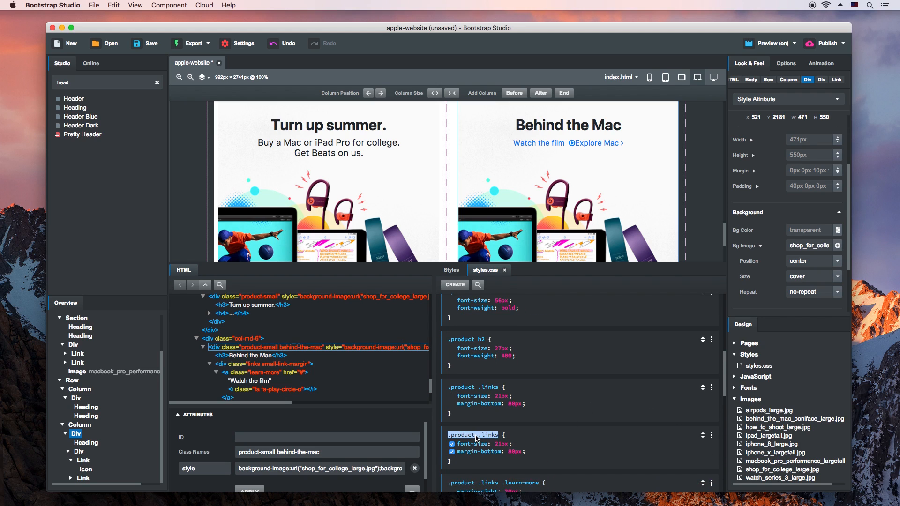
pyautogui.write('-small')
pyautogui.click(540, 444)
pyautogui.click(501, 445)
pyautogui.press('Down')
pyautogui.press('Down')
pyautogui.press('Down')
pyautogui.press('Down')
pyautogui.click(551, 450)
pyautogui.scroll(-3, 555, 450)
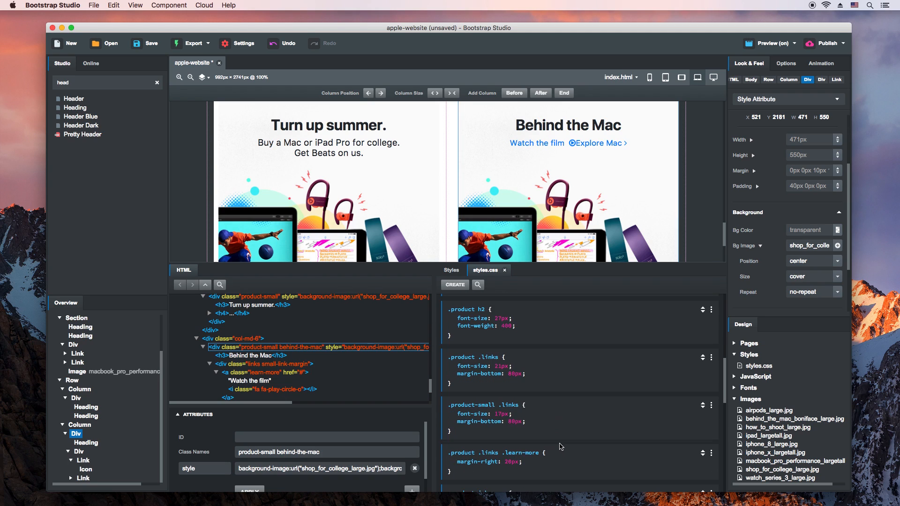
# Duplicate the .product .links .learn-more rule and rename the copy's selector .product-small .links .learn-more
pyautogui.click(712, 451)
pyautogui.click(672, 414)
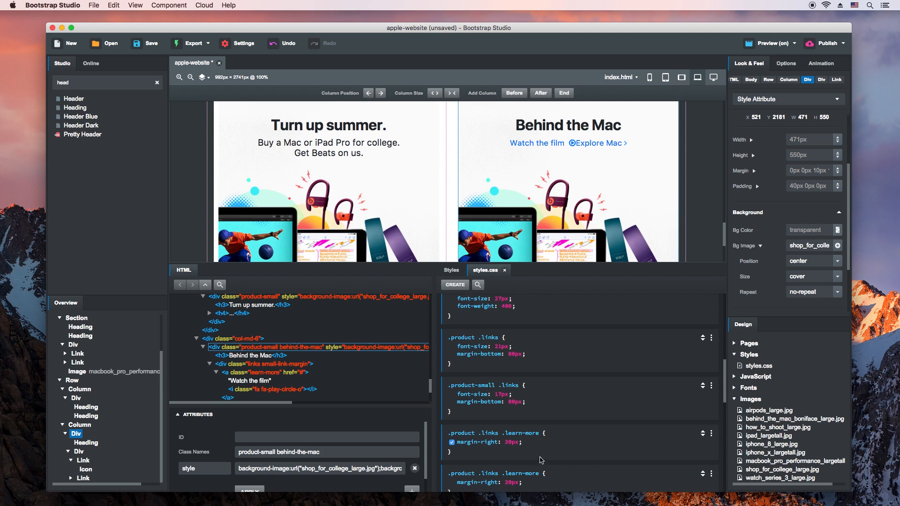
pyautogui.click(478, 472)
pyautogui.write('-small')
pyautogui.press('Return')
# Duplicate the .product .links.small-link-margin rule and rename the copy's selector .product-small .links.small-link-margin
pyautogui.scroll(-10, 591, 464)
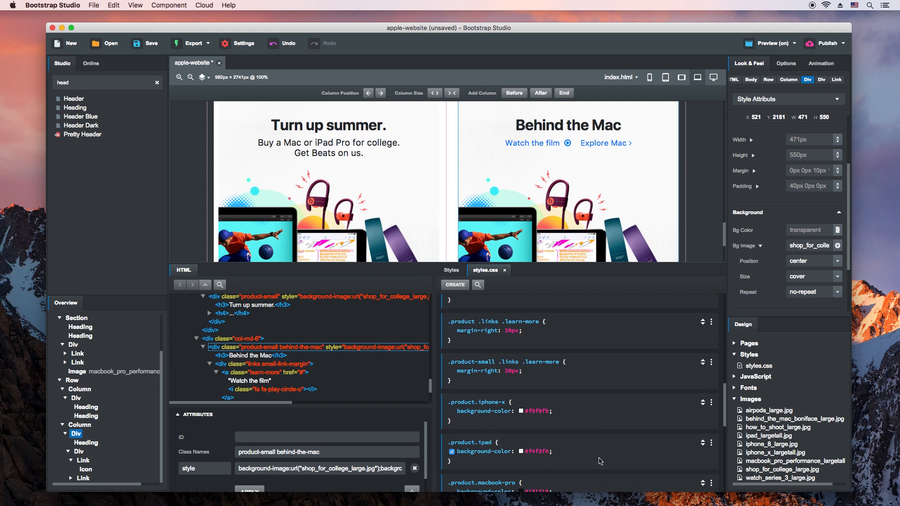
pyautogui.scroll(-3, 596, 454)
pyautogui.click(711, 398)
pyautogui.click(675, 425)
pyautogui.click(477, 440)
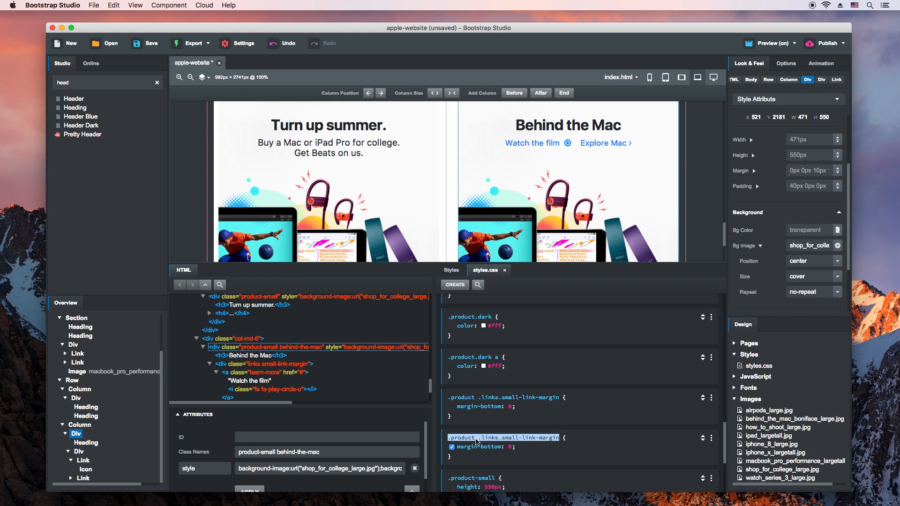
pyautogui.write('-small')
pyautogui.press('Return')
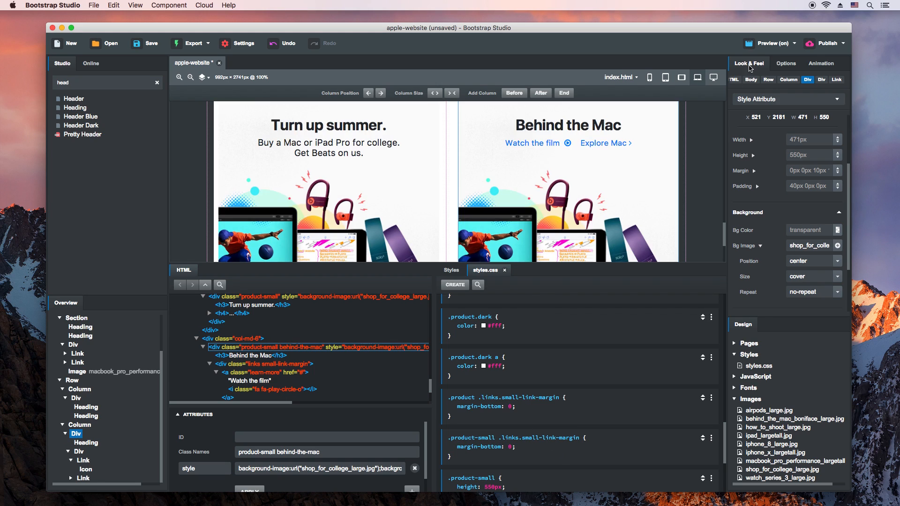
# Set the behind-the-mac div's background image to behind_the_mac_boniface_large.jpg and add the class dark to the div
pyautogui.scroll(-1, 800, 239)
pyautogui.click(829, 245)
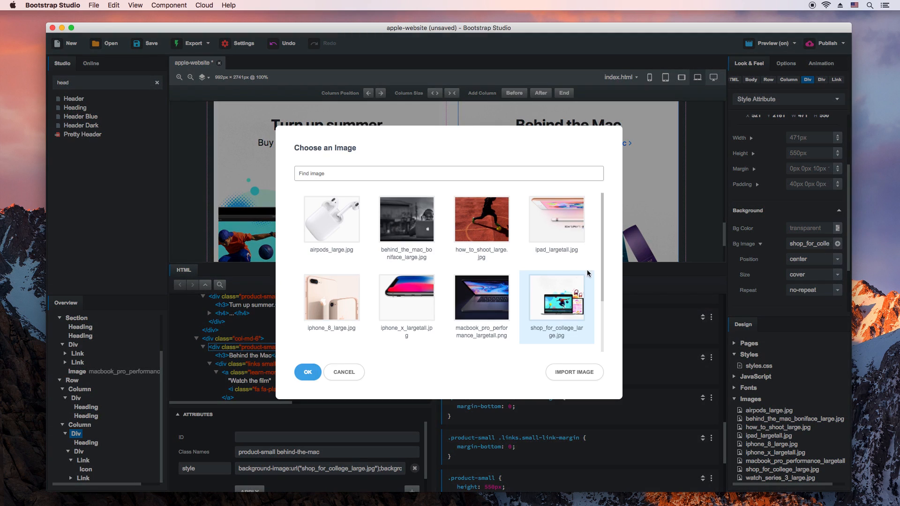
pyautogui.click(407, 221)
pyautogui.press('Return')
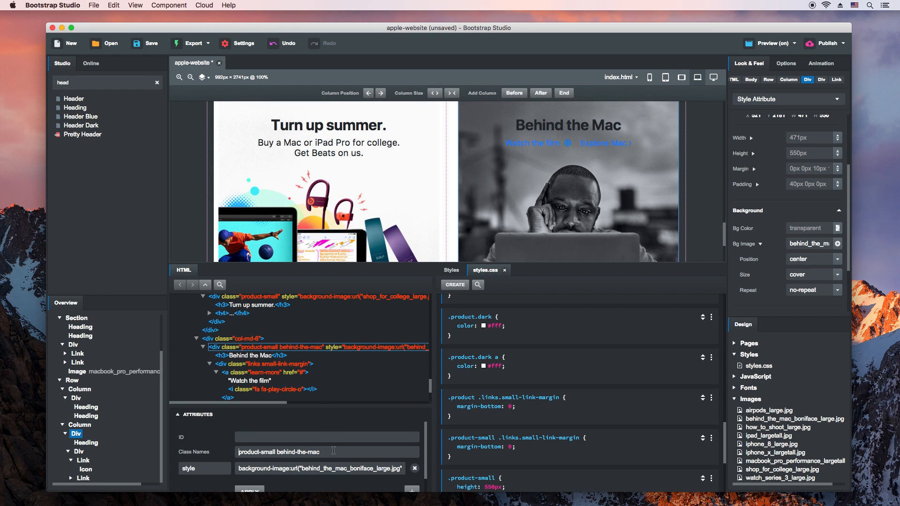
pyautogui.write('dark')
pyautogui.press('Return')
# Duplicate the .product.dark rule and rename the copy's selector .product-small.dark
pyautogui.click(711, 318)
pyautogui.click(666, 344)
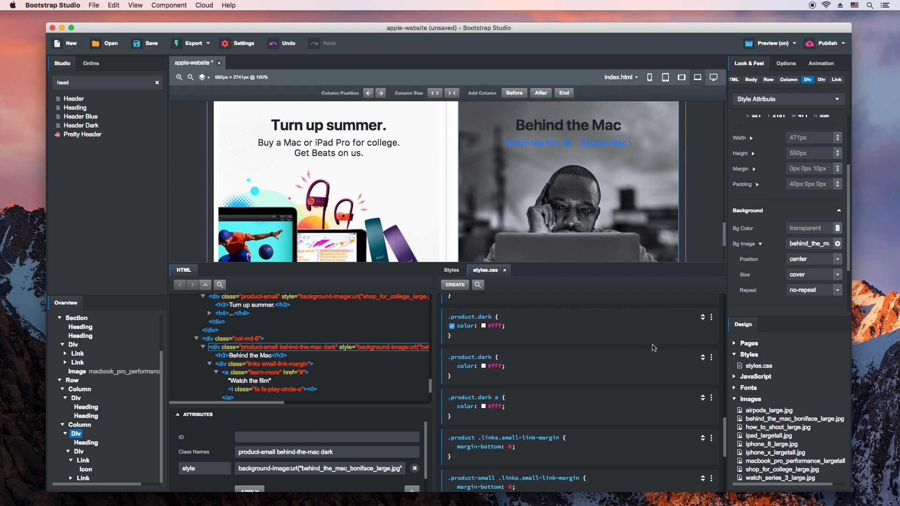
pyautogui.doubleClick(476, 357)
pyautogui.write('-small')
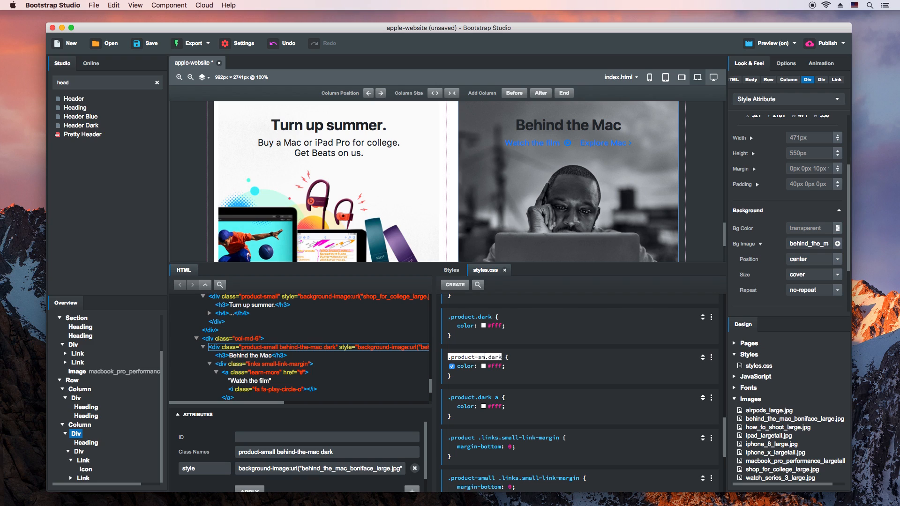
pyautogui.click(528, 364)
# Duplicate the .product.dark a rule as .product-small.dark a and check the tile's links on the canvas
pyautogui.click(712, 397)
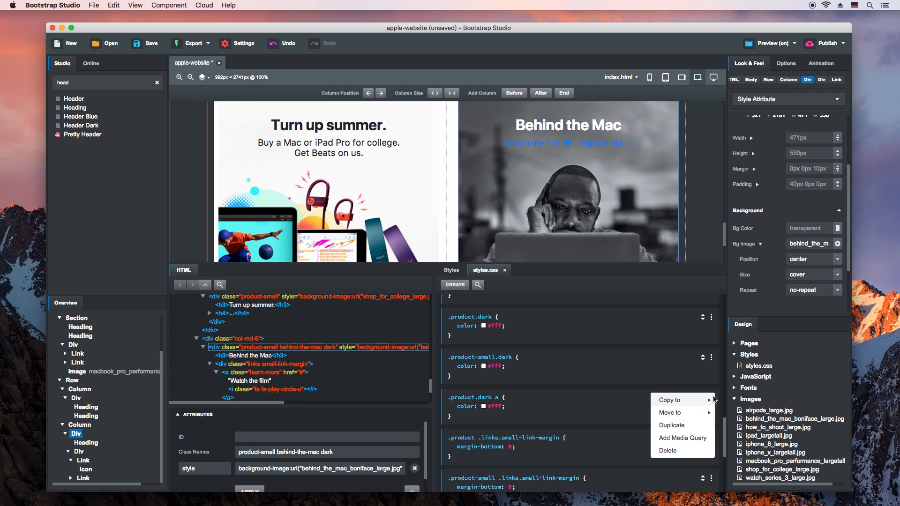
pyautogui.click(687, 425)
pyautogui.doubleClick(476, 439)
pyautogui.click(476, 439)
pyautogui.write('-sml.dark a')
pyautogui.press('Left')
pyautogui.write('al')
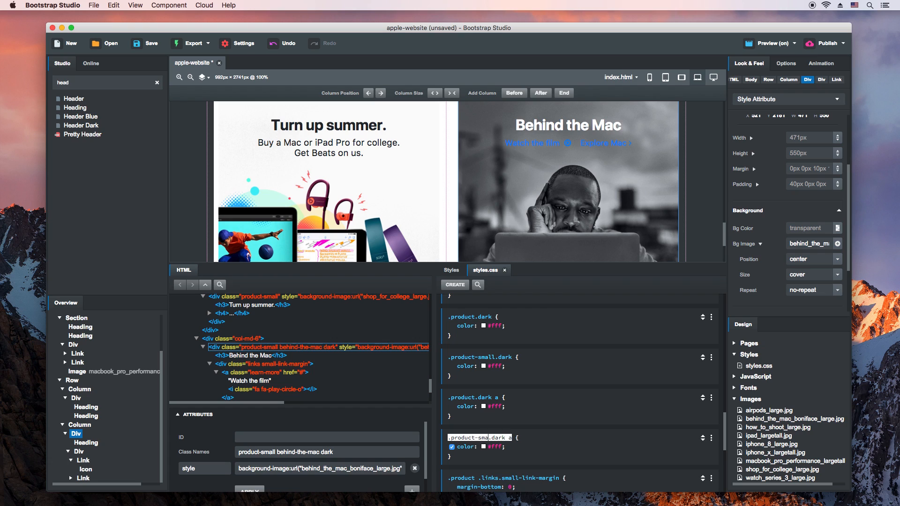
pyautogui.click(543, 446)
pyautogui.scroll(-1, 583, 209)
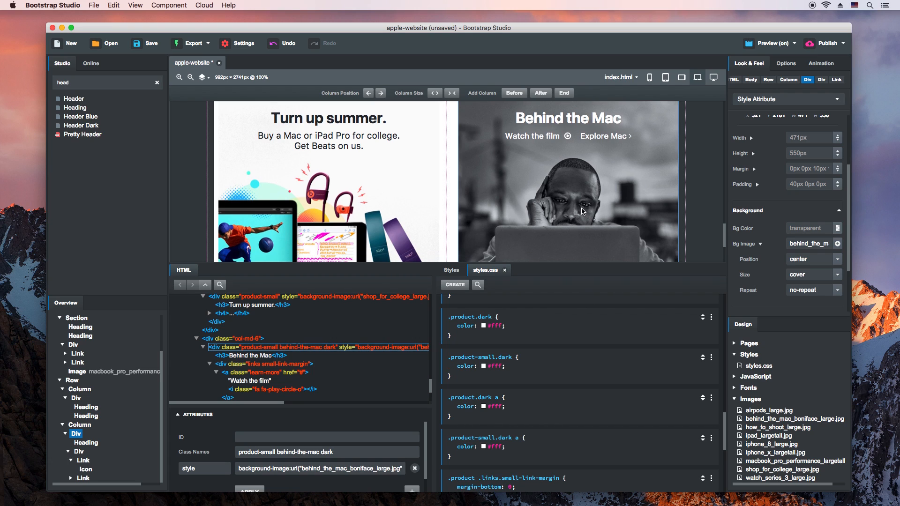
pyautogui.scroll(1, 584, 202)
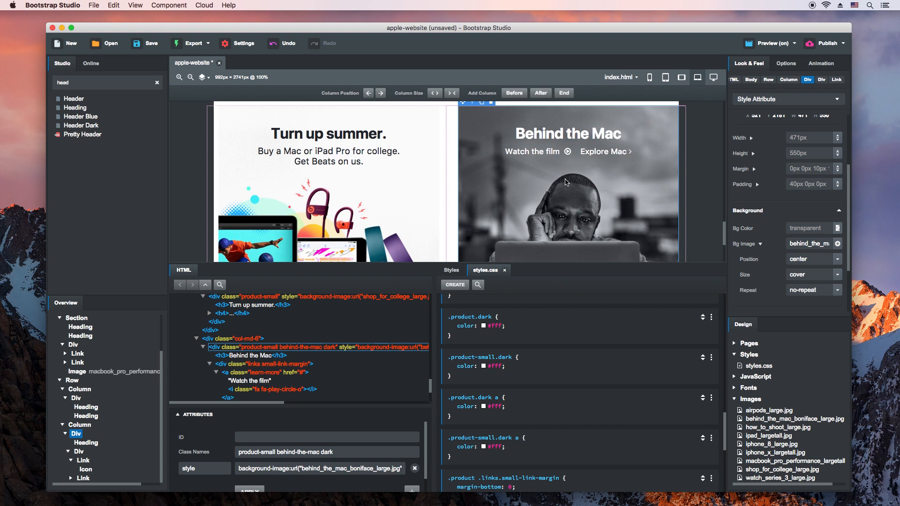
pyautogui.scroll(-1, 567, 176)
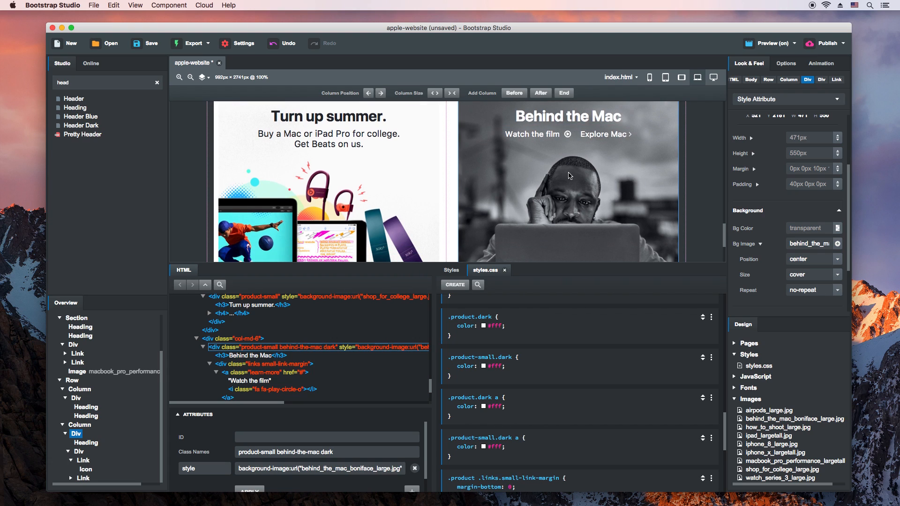
# Create a .product-small.behind-the-mac.dark rule with padding-top 420px, then view the tile in the Chrome preview
pyautogui.click(455, 285)
pyautogui.press('Return')
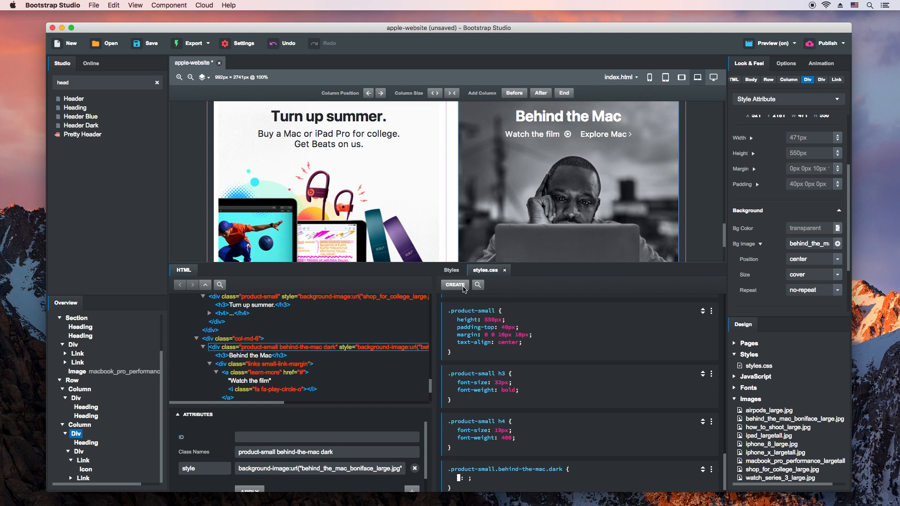
pyautogui.write('padd')
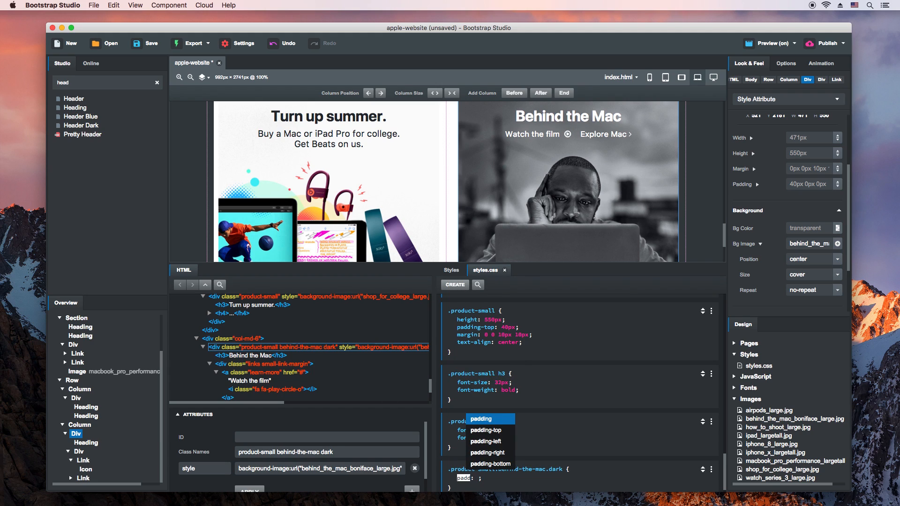
pyautogui.press('Return')
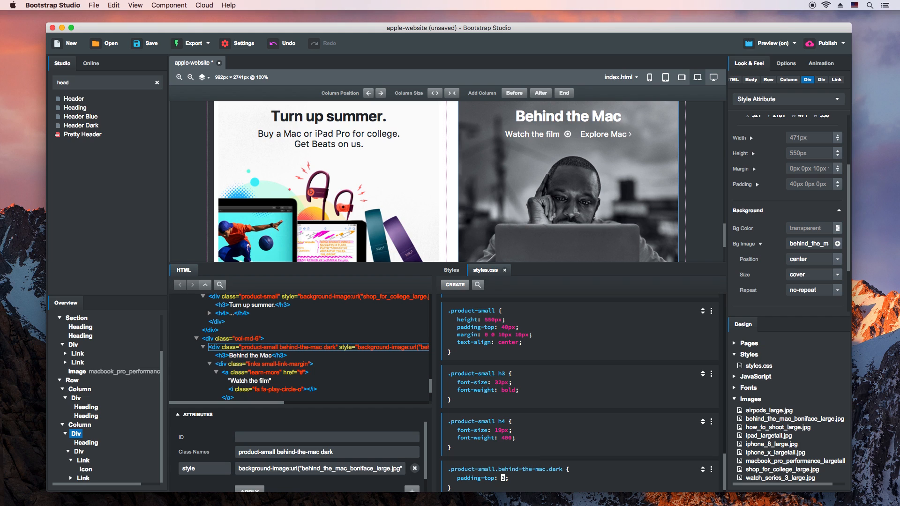
pyautogui.write('420px')
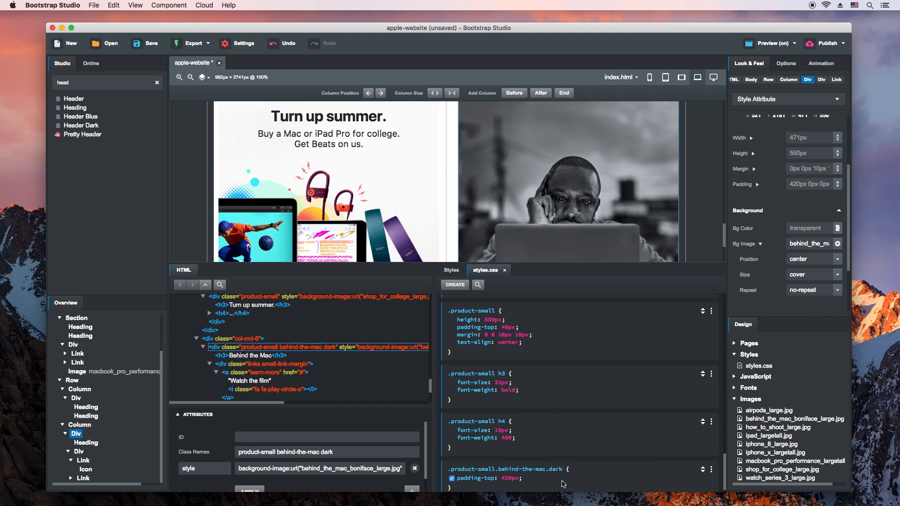
pyautogui.hotkey('ctrl', 'Right')
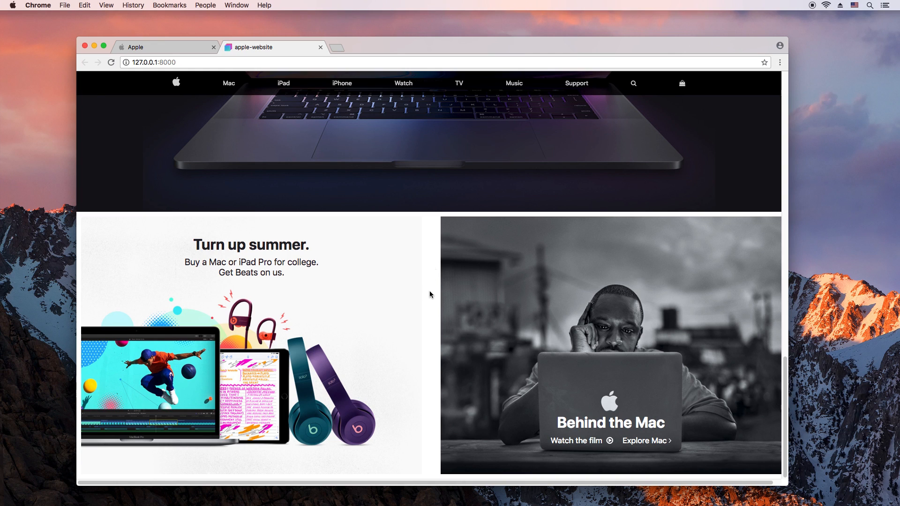
# Switch back to Bootstrap Studio and turn off the gutters of the products-grid row
pyautogui.hotkey('ctrl', 'Left')
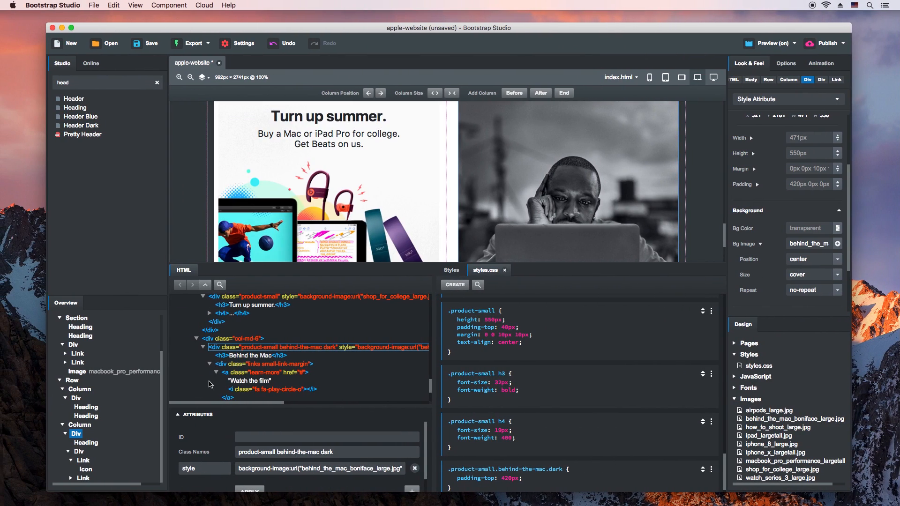
pyautogui.click(72, 380)
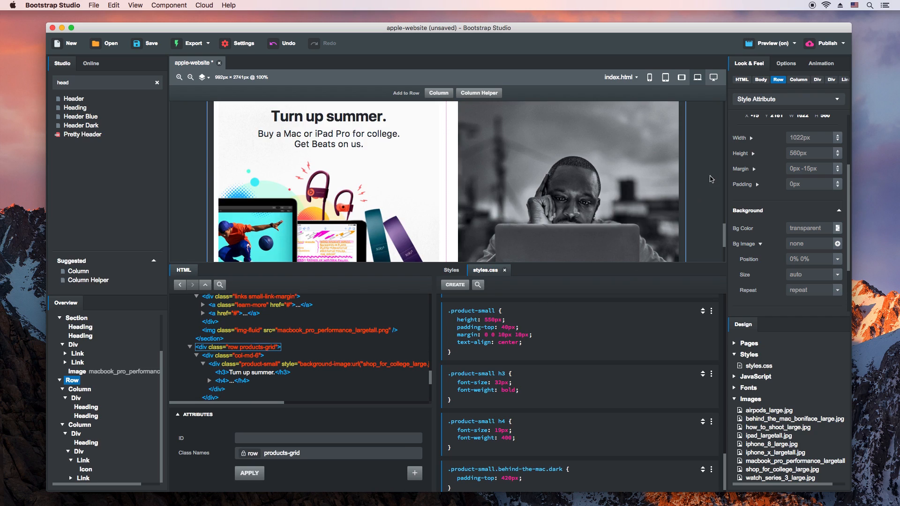
pyautogui.click(788, 64)
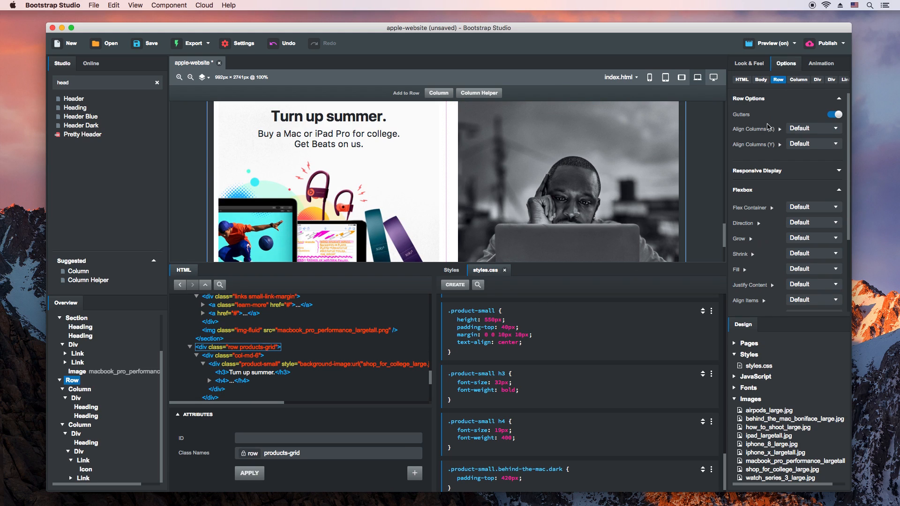
pyautogui.click(830, 118)
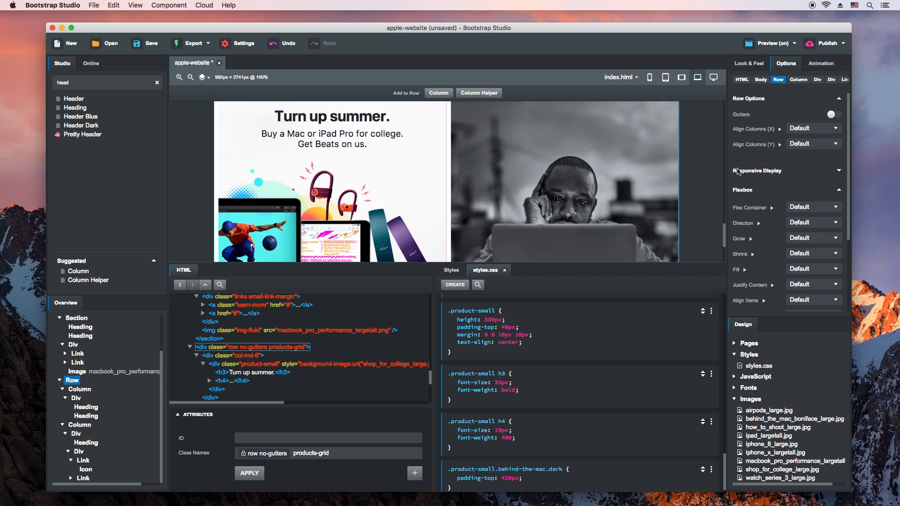
# Create a CSS rule for the grid row in styles.css and shorten its selector to .products-grid
pyautogui.click(455, 284)
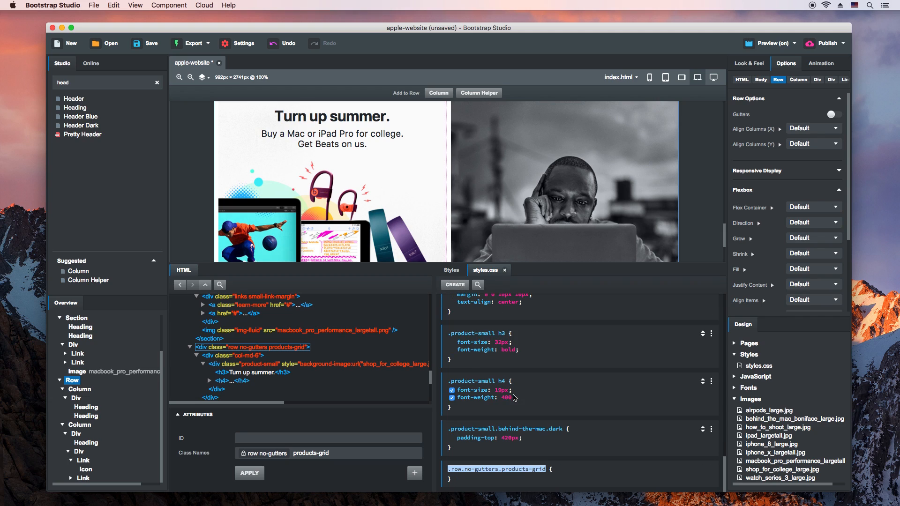
pyautogui.click(504, 471)
pyautogui.press('BackSpace')
pyautogui.press('BackSpace')
pyautogui.press('BackSpace')
pyautogui.press('BackSpace')
pyautogui.press('BackSpace')
pyautogui.press('BackSpace')
pyautogui.press('BackSpace')
pyautogui.press('BackSpace')
pyautogui.press('BackSpace')
pyautogui.press('BackSpace')
pyautogui.press('BackSpace')
pyautogui.press('BackSpace')
pyautogui.press('BackSpace')
pyautogui.press('BackSpace')
pyautogui.press('BackSpace')
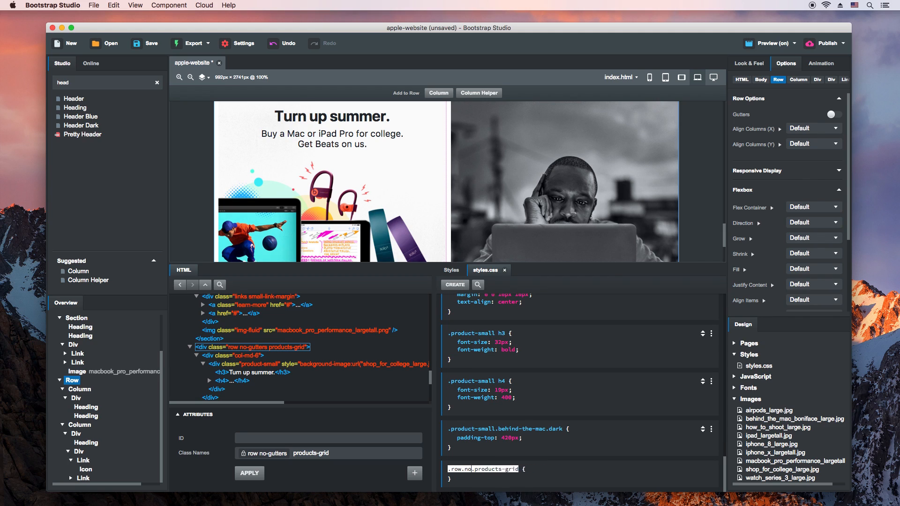
pyautogui.press('Return')
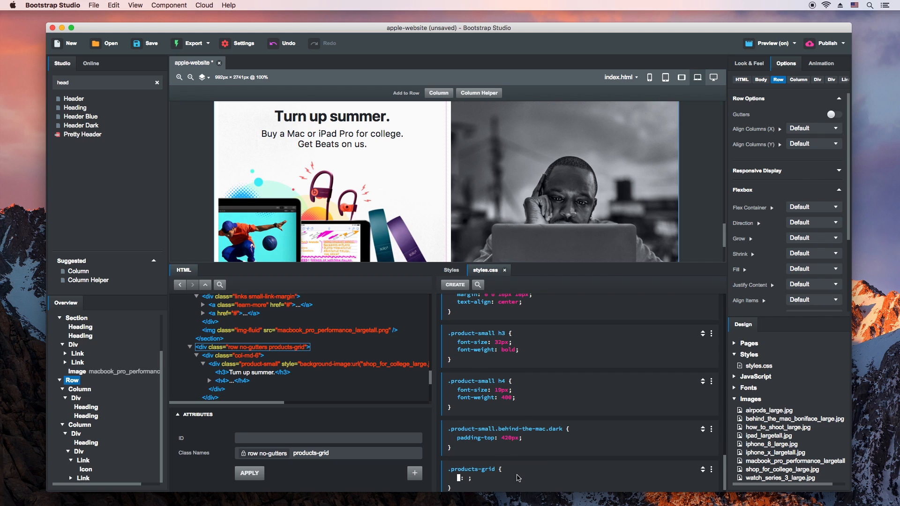
# Add padding-right 10px to the .products-grid rule and check the tile spacing in the Chrome preview
pyautogui.write('padd')
pyautogui.press('Down')
pyautogui.press('Down')
pyautogui.press('Down')
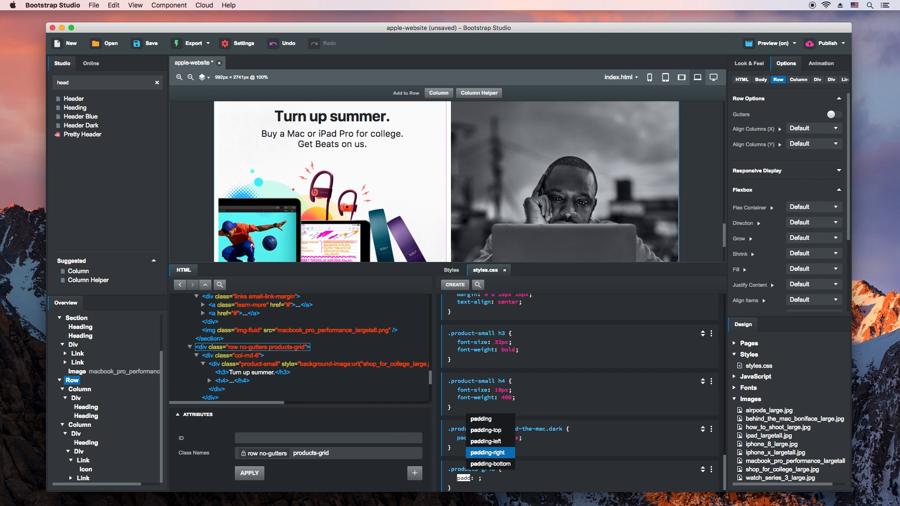
pyautogui.press('Return')
pyautogui.write('10px')
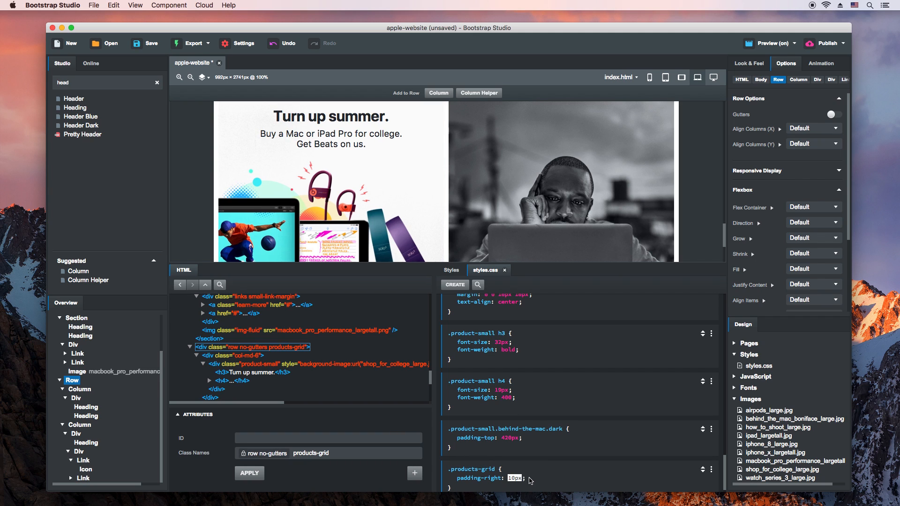
pyautogui.hotkey('ctrl', 'Right')
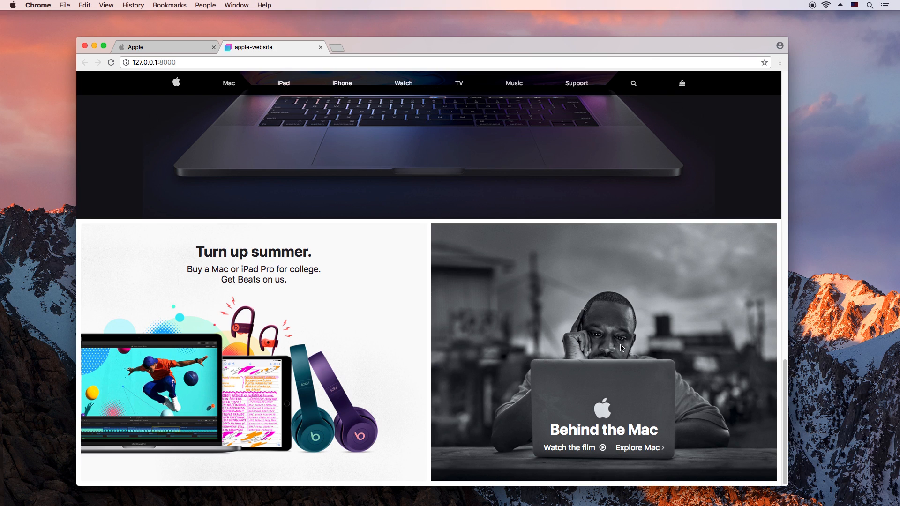
pyautogui.click(899, 361)
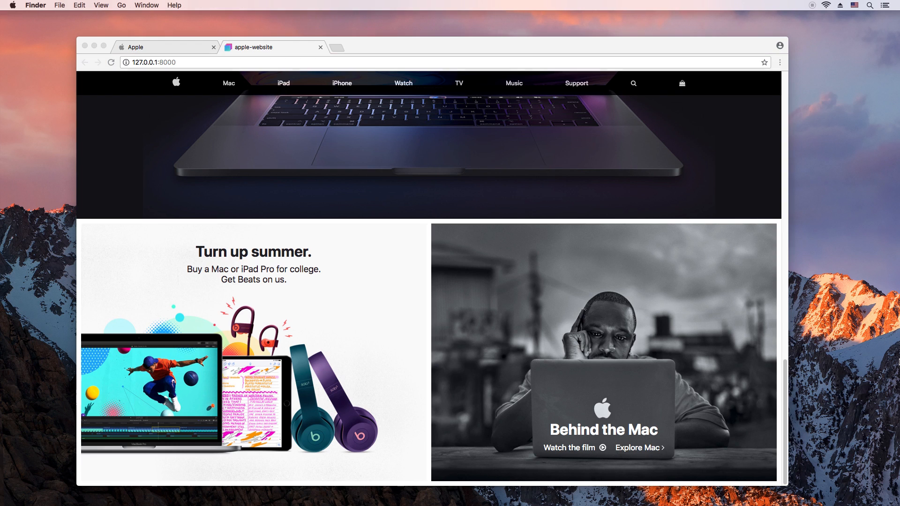
# Return to Bootstrap Studio and duplicate the column that holds the Behind the Mac tile
pyautogui.hotkey('ctrl', 'Left')
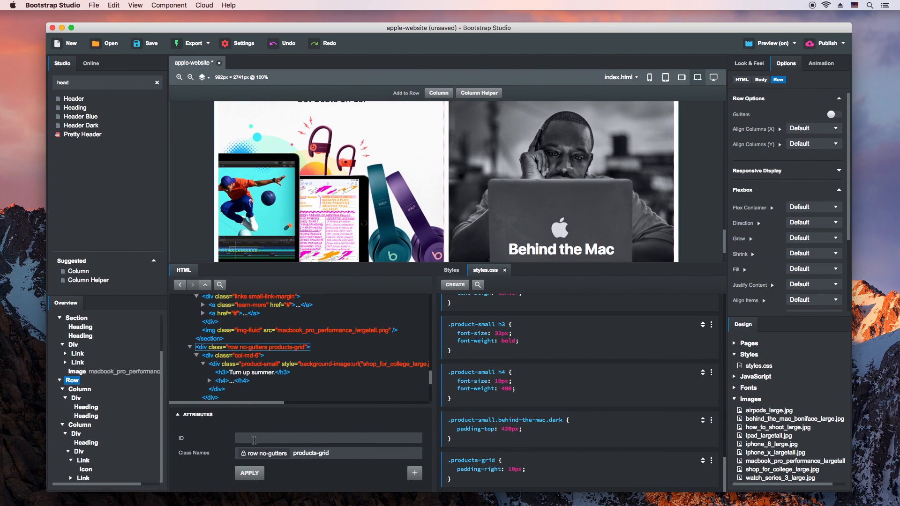
pyautogui.click(89, 428)
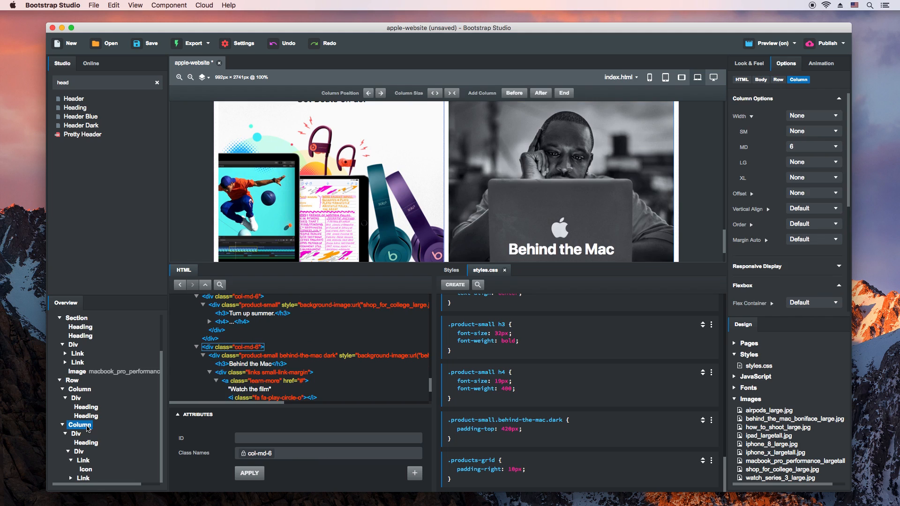
pyautogui.scroll(-1, 71, 475)
pyautogui.click(63, 478)
pyautogui.scroll(-1, 75, 480)
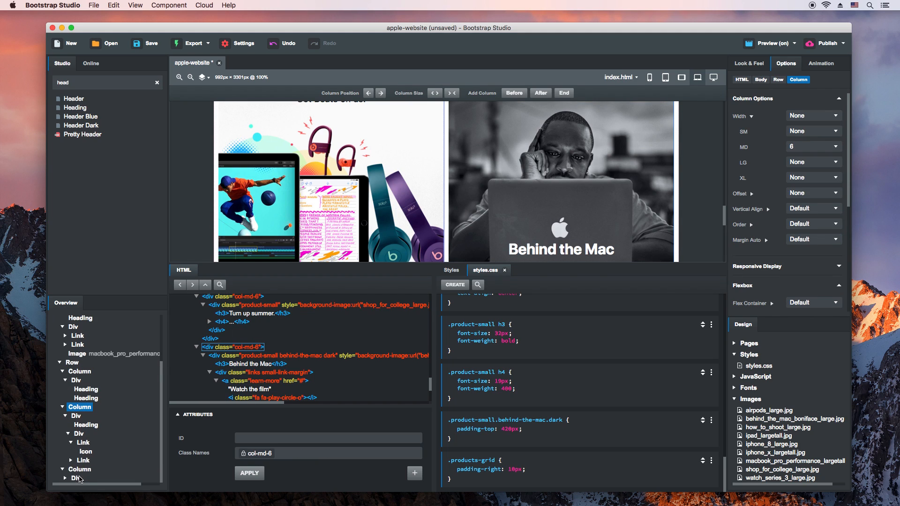
# Replace the behind-the-mac and dark classes on the copied column's div with iphone-8
pyautogui.click(76, 479)
pyautogui.moveTo(342, 451); pyautogui.dragTo(292, 451)
pyautogui.press('BackSpace')
pyautogui.press('BackSpace')
pyautogui.write('iphone-8')
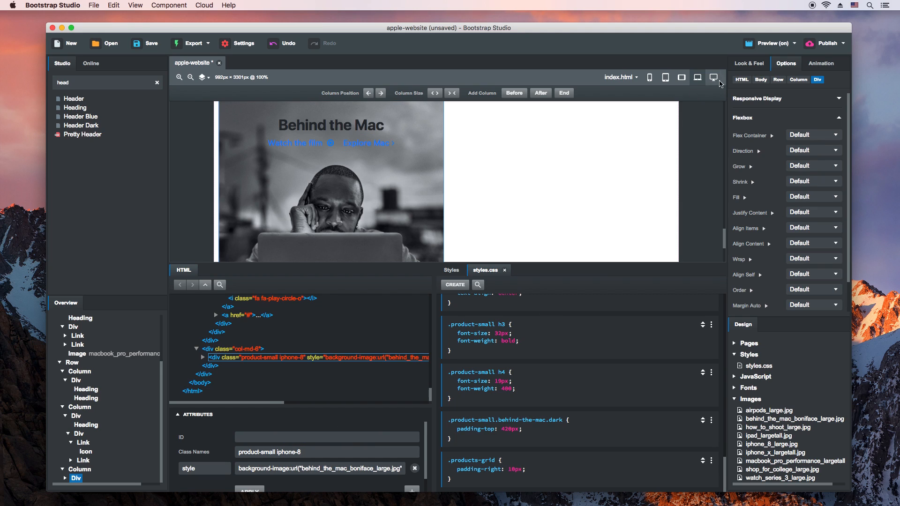
# Clear the background image from the iphone-8 div
pyautogui.click(740, 66)
pyautogui.scroll(-3, 794, 254)
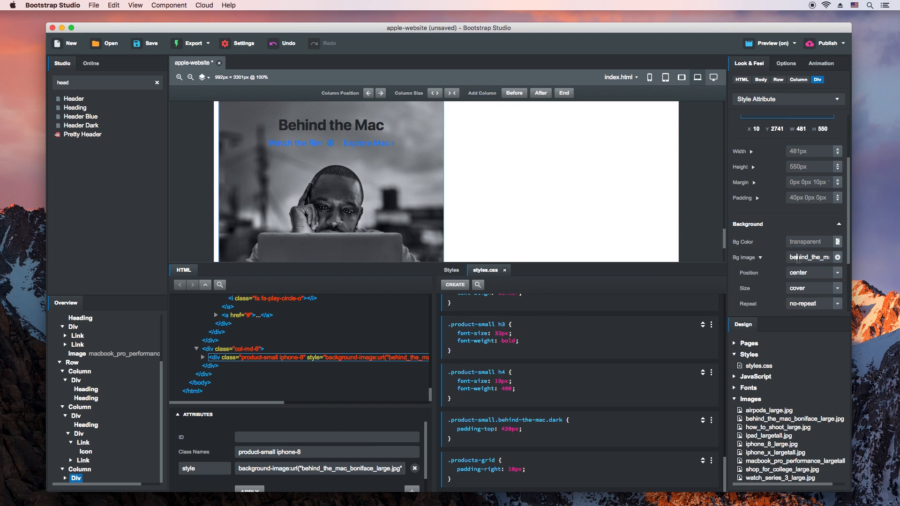
pyautogui.press('super+a')
pyautogui.press('BackSpace')
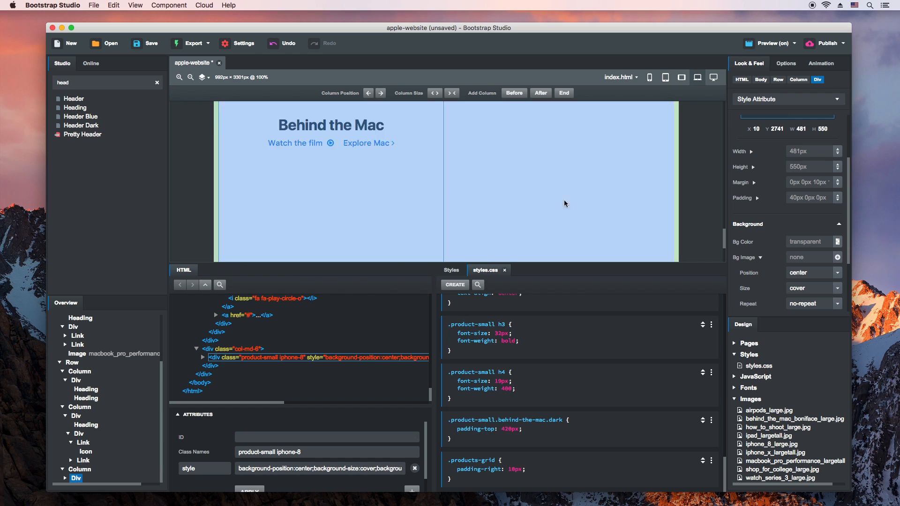
# Change the copied tile's heading text to "iPhone 8"
pyautogui.doubleClick(350, 127)
pyautogui.press('super+a')
pyautogui.write('iPhone 8')
pyautogui.press('Escape')
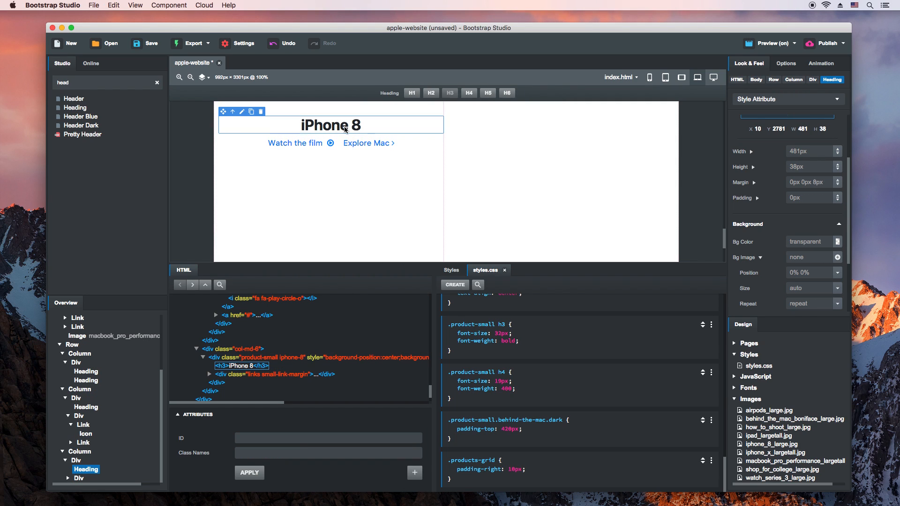
# Add an H4 heading below the iPhone 8 heading with the text "A new generation of iPhone."
pyautogui.moveTo(94, 112); pyautogui.dragTo(103, 475)
pyautogui.click(328, 154)
pyautogui.click(469, 94)
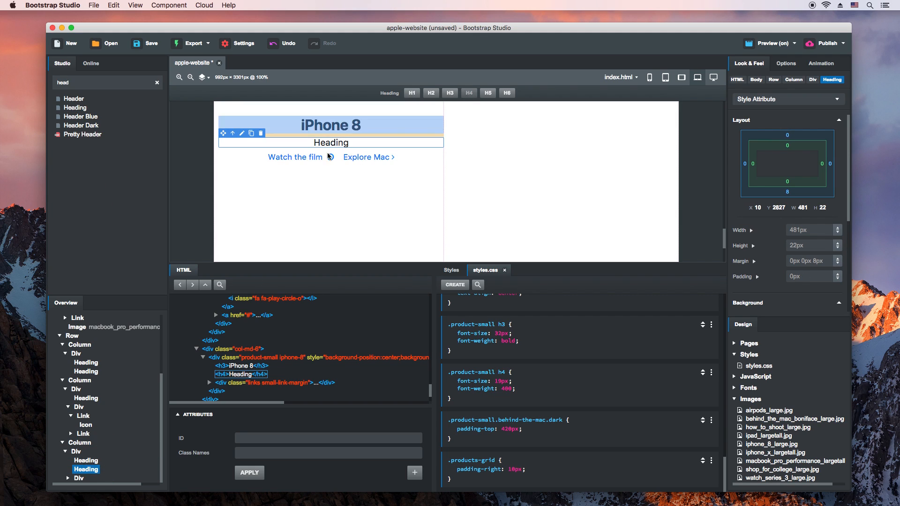
pyautogui.doubleClick(330, 144)
pyautogui.write('A new gener')
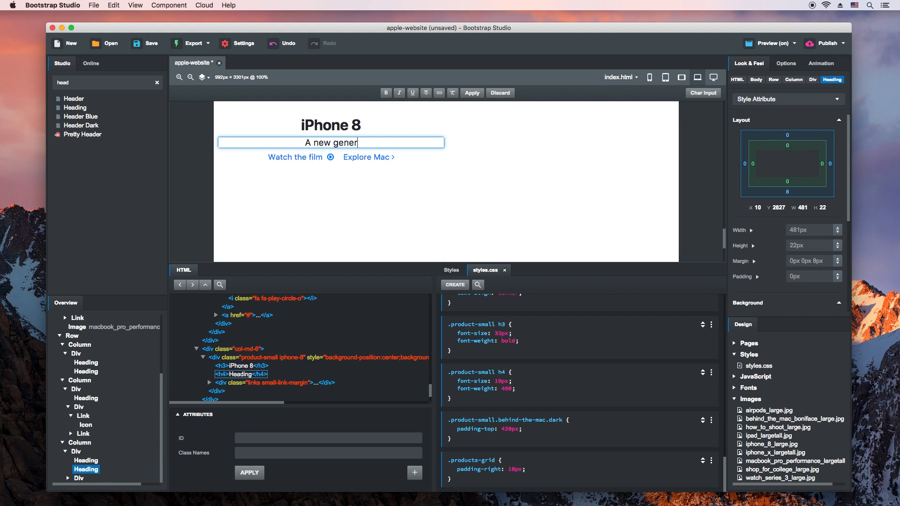
pyautogui.write('ation of iPhone.')
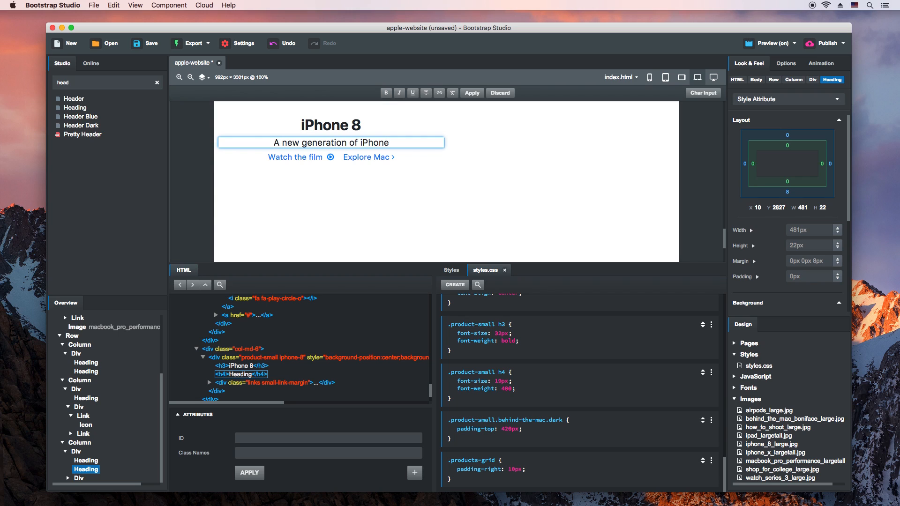
# Change the "Watch the film" link text in the iPhone 8 tile to "Learn more"
pyautogui.doubleClick(288, 159)
pyautogui.press('Delete')
pyautogui.press('Delete')
pyautogui.press('Delete')
pyautogui.press('Delete')
pyautogui.press('Delete')
pyautogui.press('Delete')
pyautogui.press('Delete')
pyautogui.press('Delete')
pyautogui.press('Delete')
pyautogui.write('Learn more')
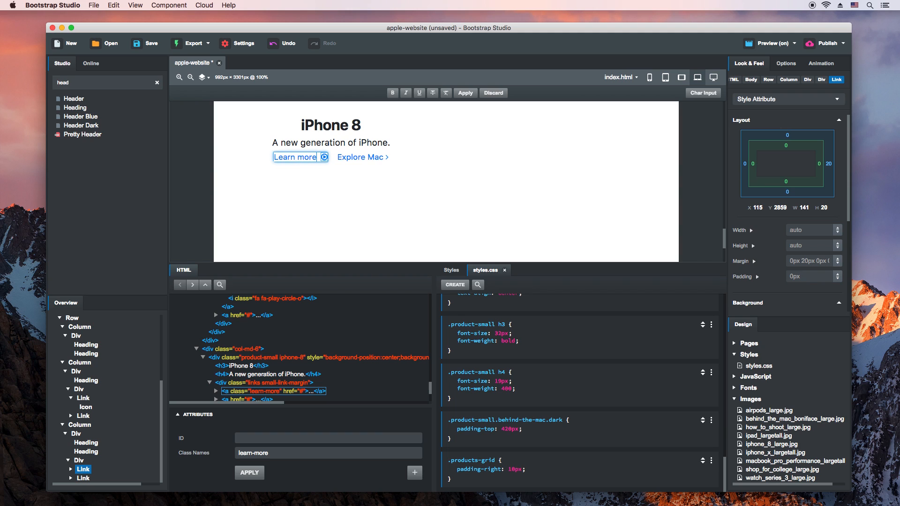
# Replace the Learn more link's play-circle icon with the Font Awesome 4 icon fa-angle-right
pyautogui.doubleClick(322, 158)
pyautogui.write('a')
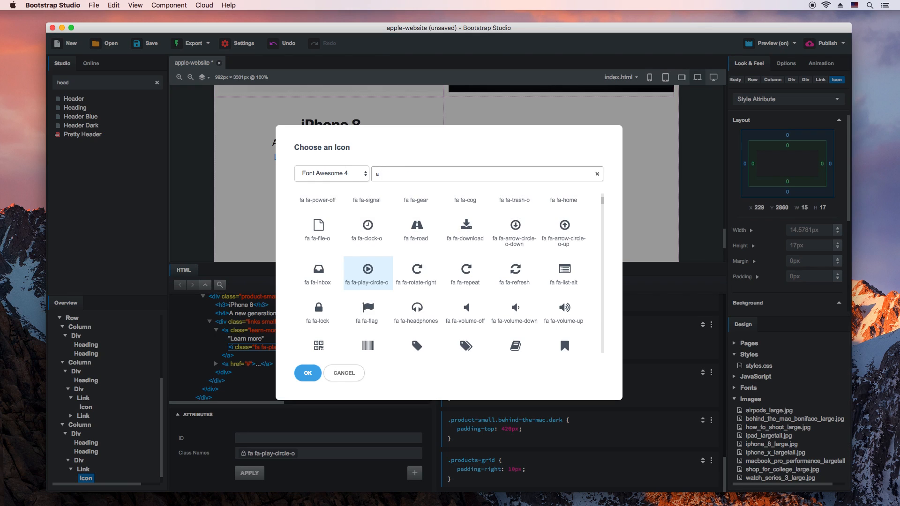
pyautogui.write('ngle')
pyautogui.doubleClick(466, 207)
# Change the "Explore Mac" link text in the iPhone 8 tile to "Buy"
pyautogui.doubleClick(368, 158)
pyautogui.press('BackSpace')
pyautogui.write('Buy')
pyautogui.press('Return')
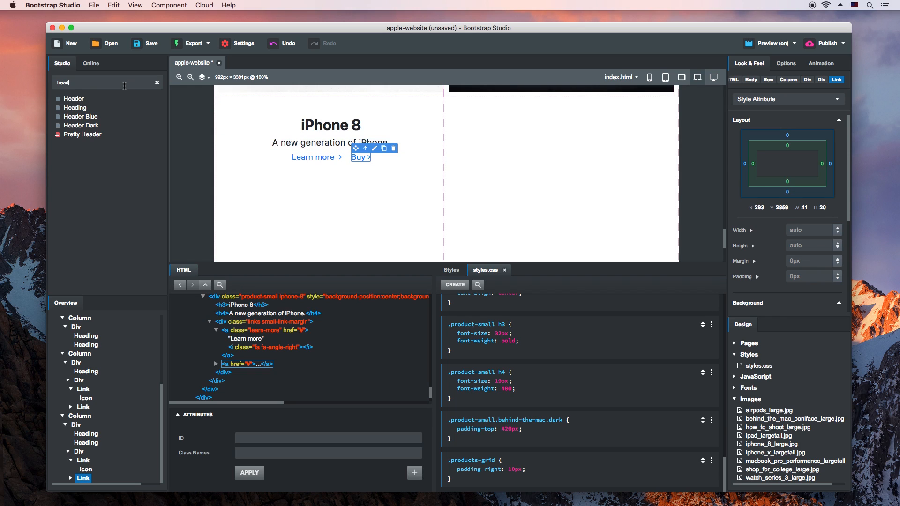
# Add an image component below the iPhone 8 tile's links using iphone_8_large.jpg
pyautogui.write('image')
pyautogui.moveTo(93, 248); pyautogui.dragTo(302, 215)
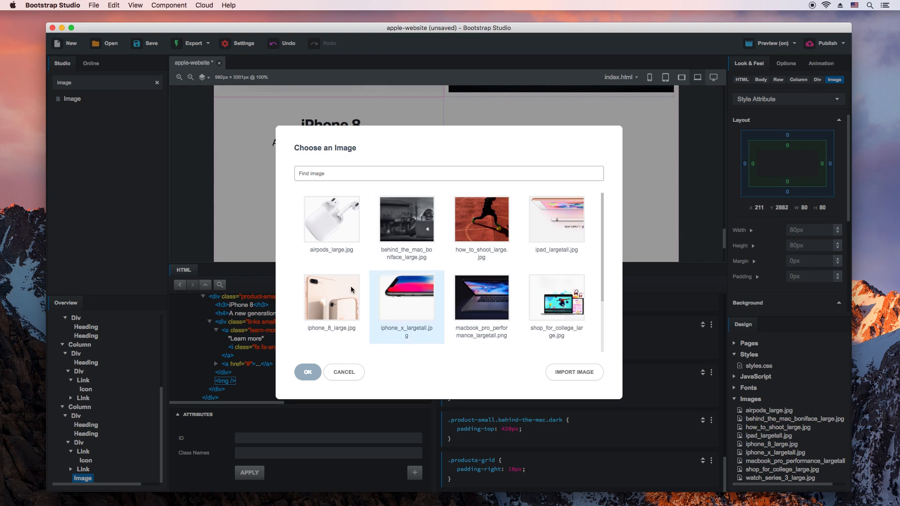
pyautogui.click(331, 299)
pyautogui.click(308, 371)
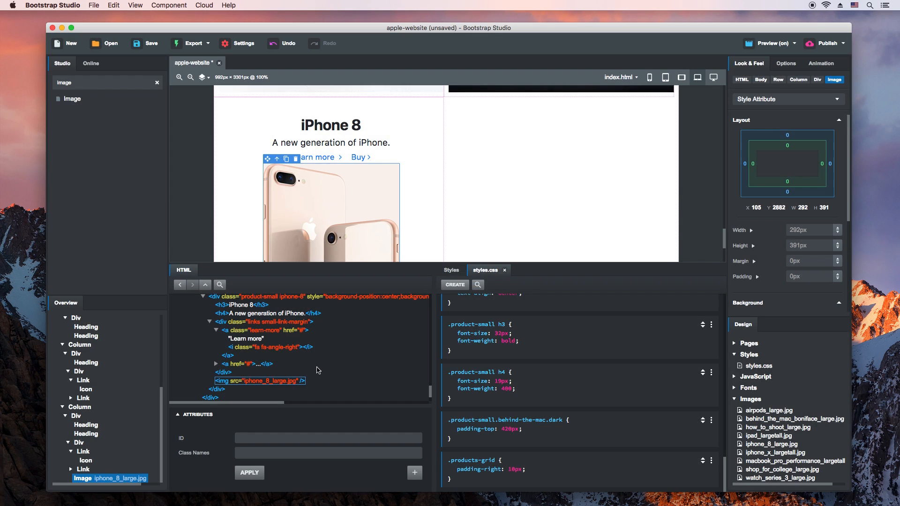
# Create a .product-small.iphone-8 rule with background-color #f9f0eb and view the tile in the Chrome preview
pyautogui.click(76, 417)
pyautogui.click(455, 285)
pyautogui.click(553, 481)
pyautogui.write('background-color')
pyautogui.press('Down')
pyautogui.press('Return')
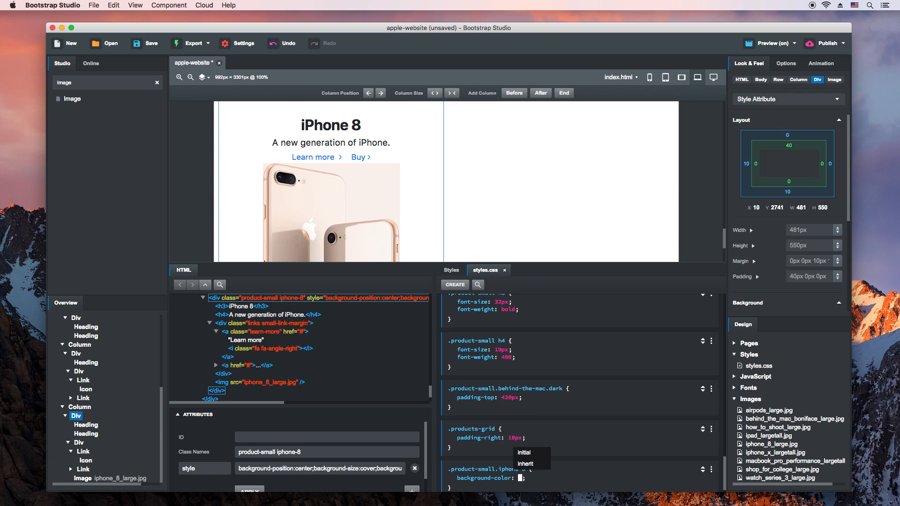
pyautogui.write('#f9f0eb')
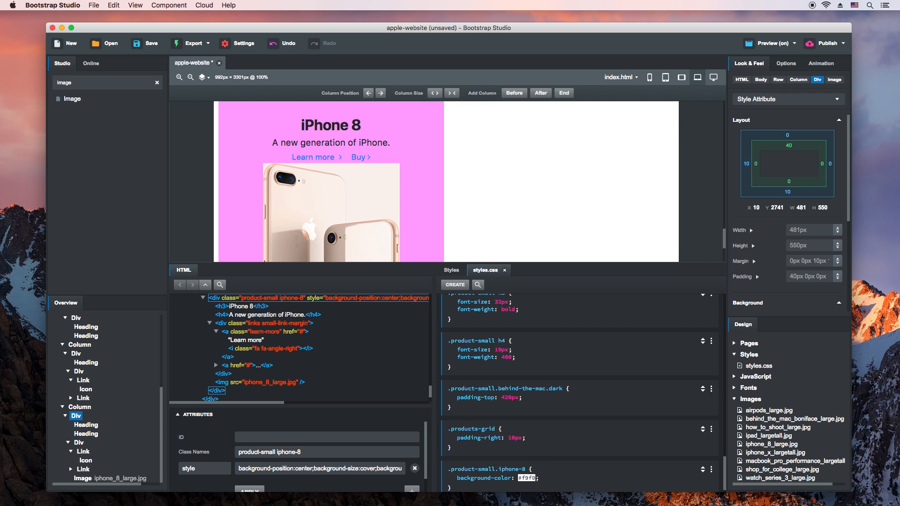
pyautogui.click(578, 478)
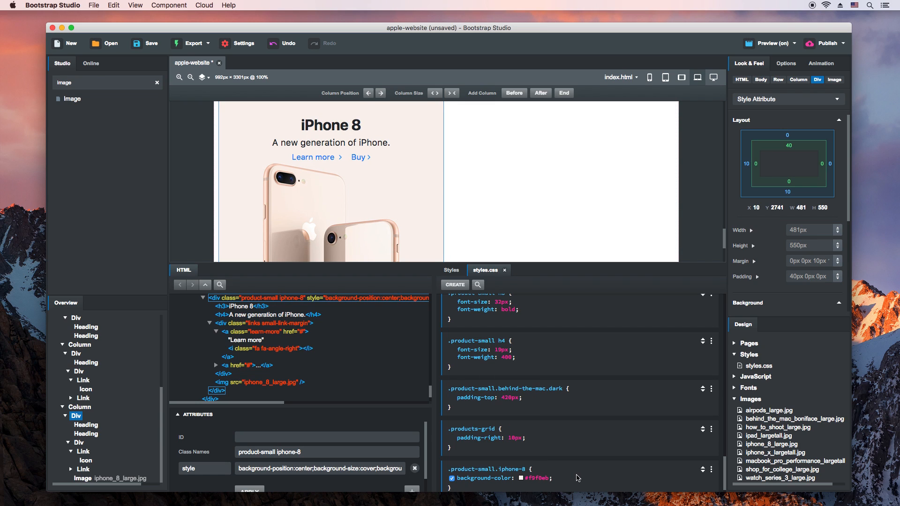
pyautogui.hotkey('ctrl', 'Right')
pyautogui.scroll(-5, 589, 406)
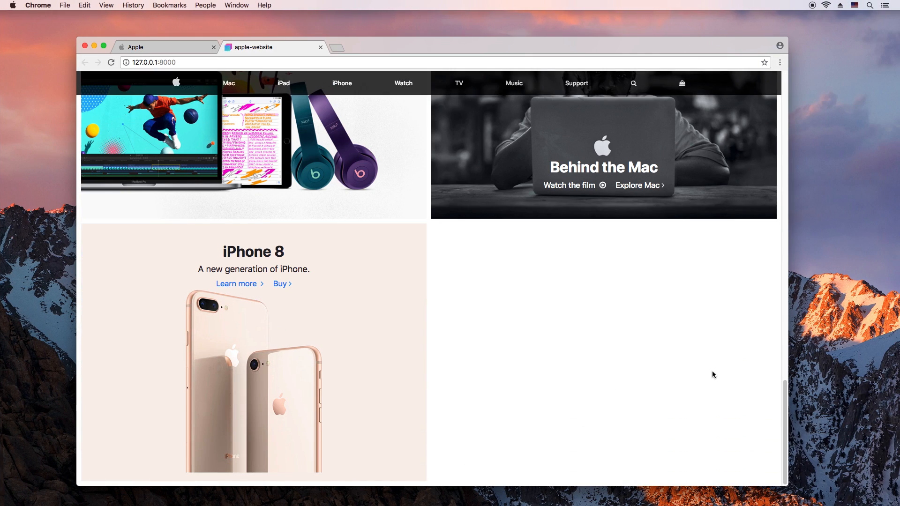
pyautogui.click(899, 367)
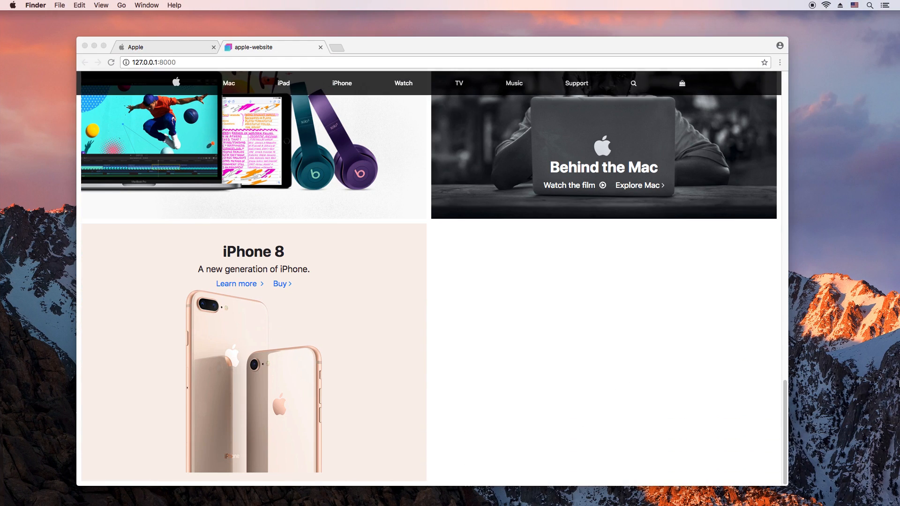
# Return to Bootstrap Studio and set margin-bottom to 20px in the .product-small .links.small-link-margin rule
pyautogui.hotkey('ctrl', 'Left')
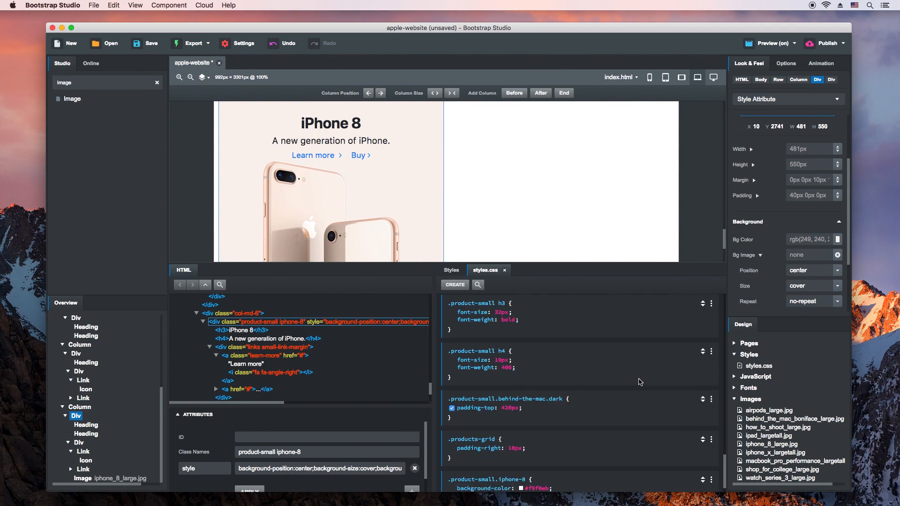
pyautogui.scroll(3, 637, 382)
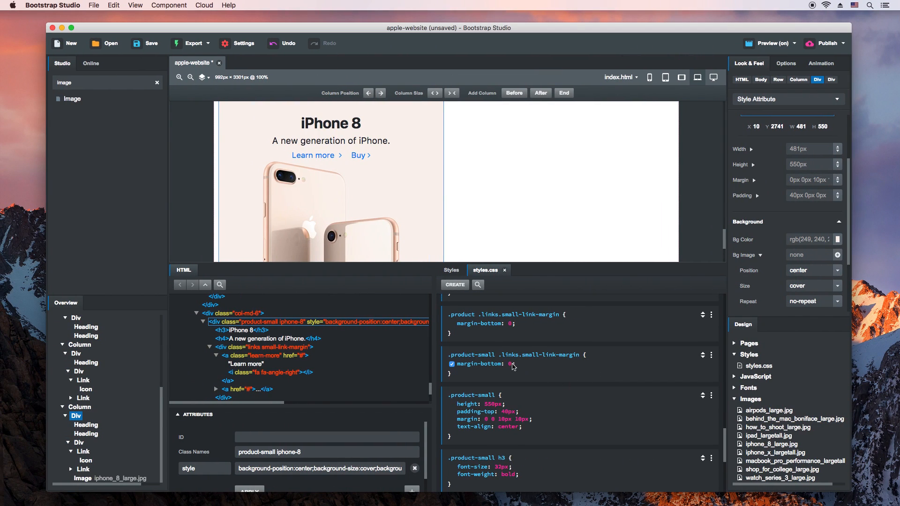
pyautogui.write('px')
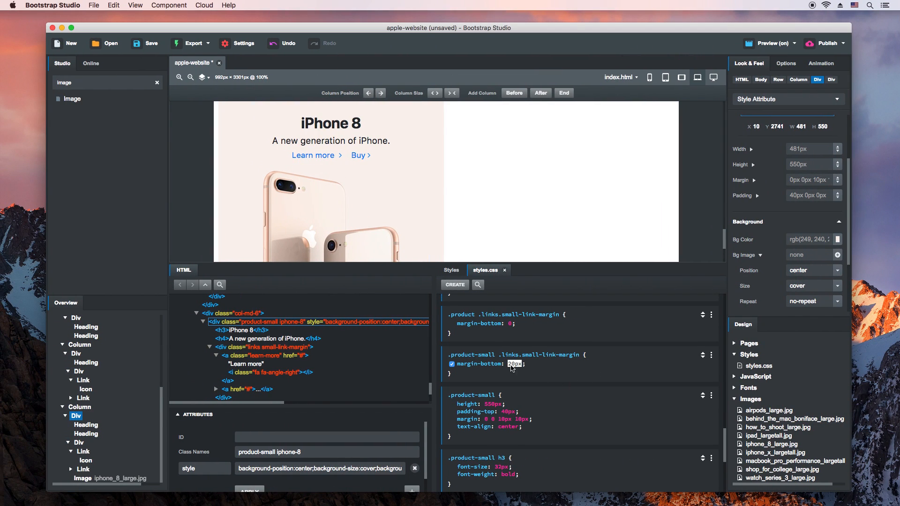
pyautogui.press('Return')
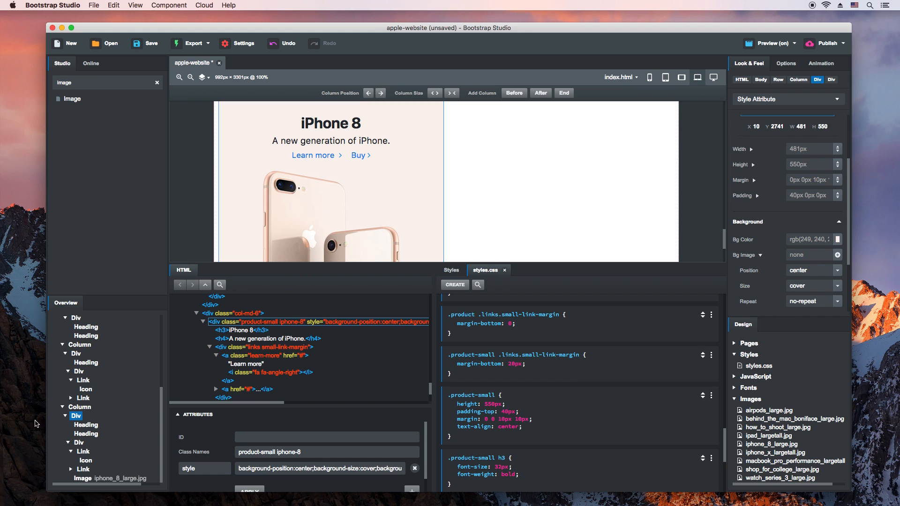
# Duplicate the iPhone 8 column and remove the iphone-8 class from the copied tile's div
pyautogui.click(88, 408)
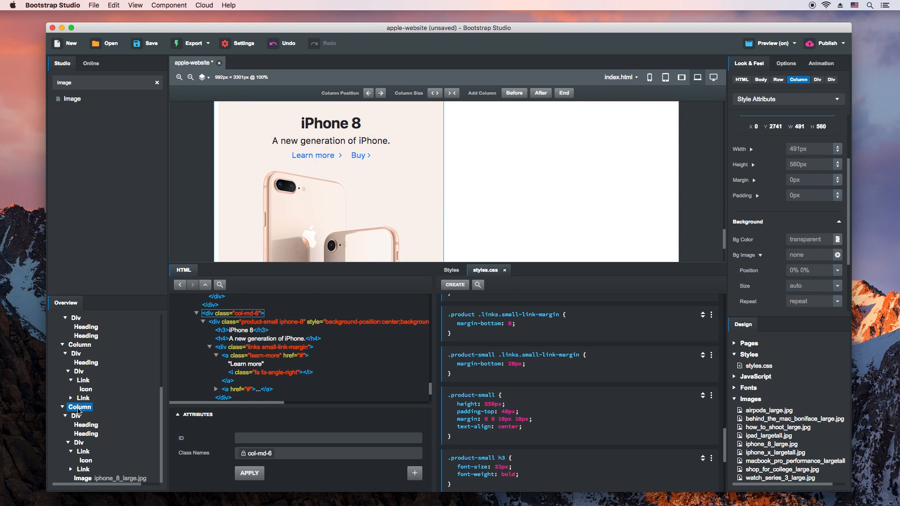
pyautogui.scroll(-2, 89, 417)
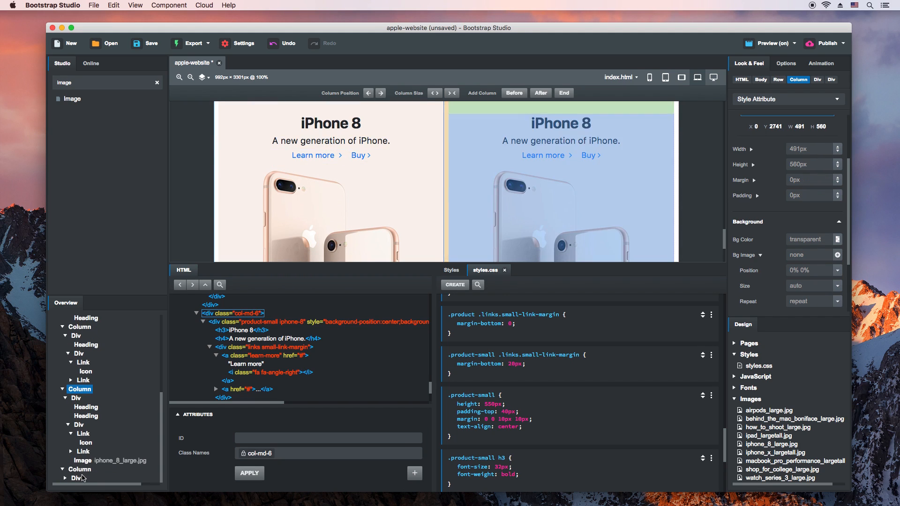
pyautogui.click(81, 478)
pyautogui.click(328, 449)
pyautogui.hotkey('shift', 'Left')
pyautogui.hotkey('shift', 'Left')
pyautogui.hotkey('shift', 'Left')
pyautogui.hotkey('shift', 'Left')
pyautogui.hotkey('shift', 'Left')
pyautogui.hotkey('shift', 'Left')
pyautogui.hotkey('shift', 'Left')
pyautogui.hotkey('shift', 'Left')
pyautogui.press('BackSpace')
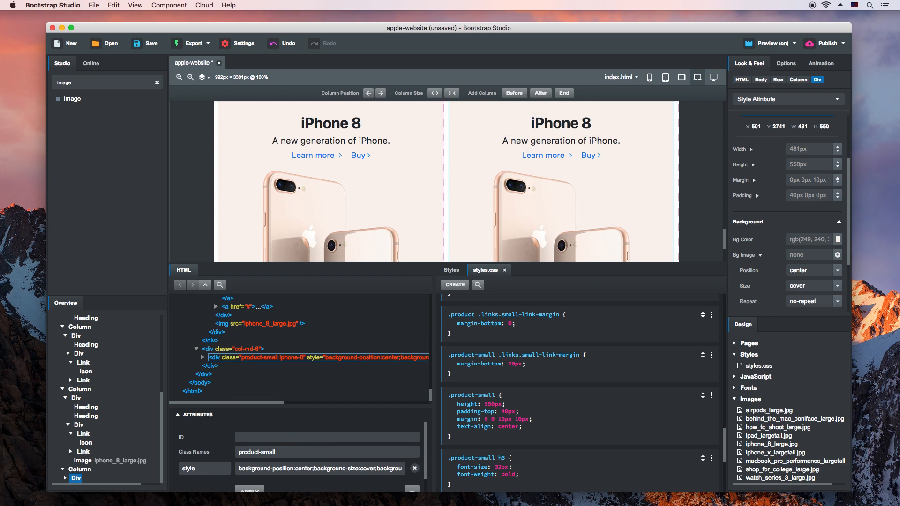
pyautogui.press('BackSpace')
pyautogui.press('Return')
# Change the copied tile's main heading to "How to shoot on iPhone"
pyautogui.doubleClick(560, 124)
pyautogui.write('H')
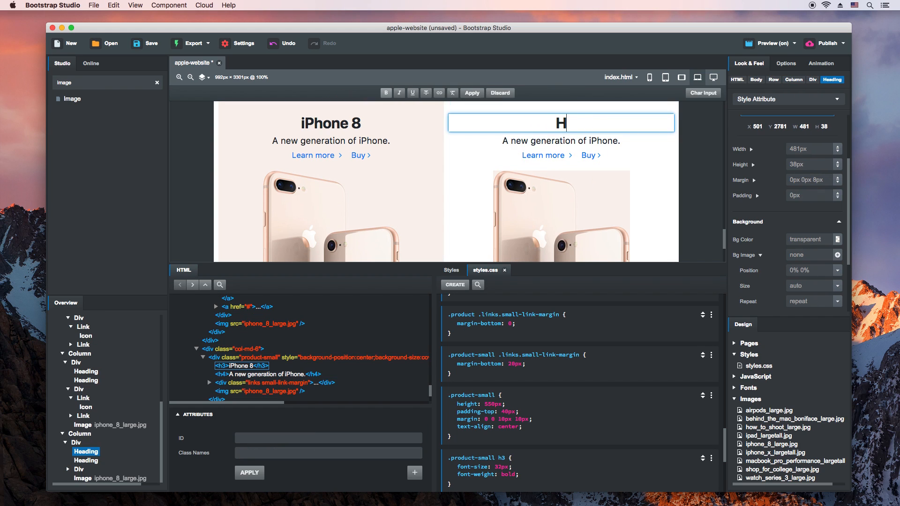
pyautogui.write('ow to shoot on iPhone')
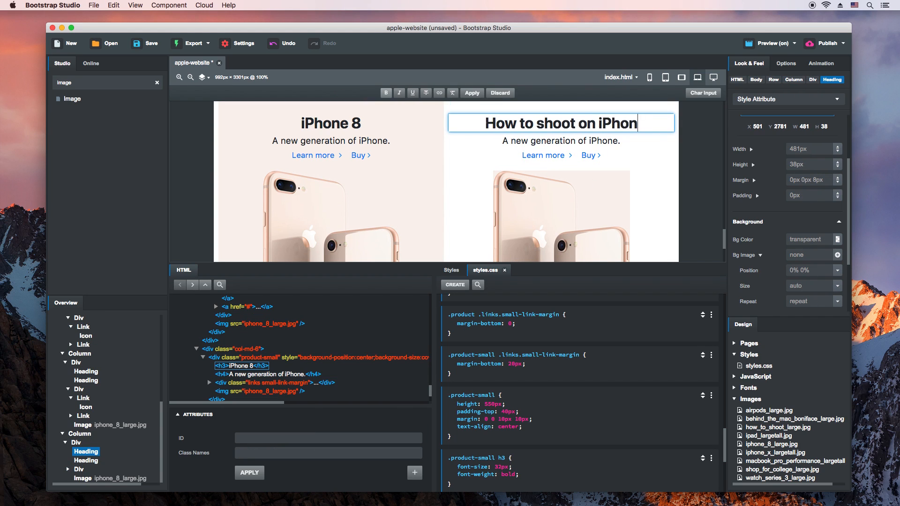
pyautogui.press('Return')
# Change the subheading under "How to shoot on iPhone" to "Make the beautiful game even more beautiful."
pyautogui.click(562, 141)
pyautogui.doubleClick(562, 140)
pyautogui.write('Make ')
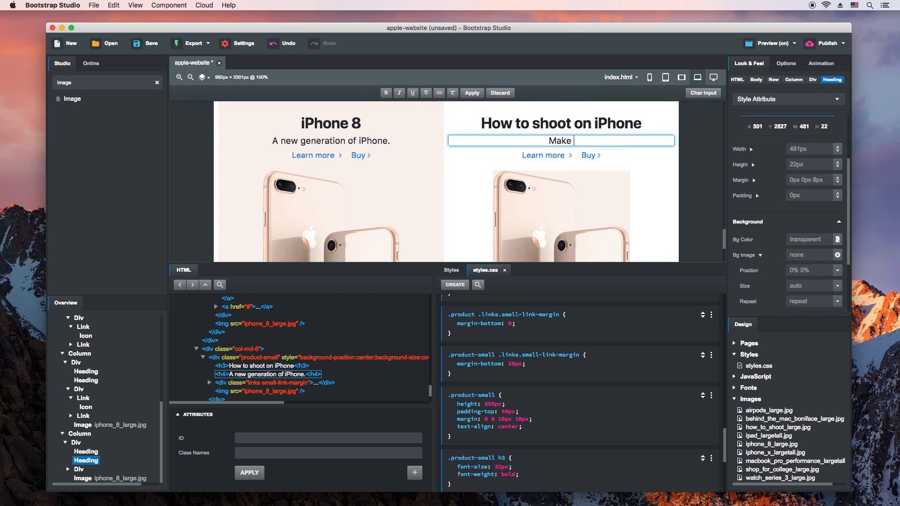
pyautogui.write('the beautiful game ')
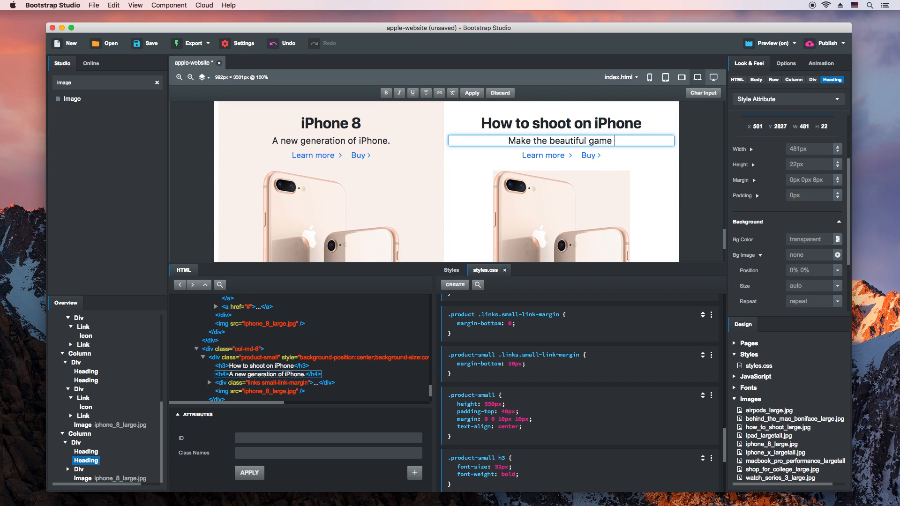
pyautogui.write('even more beautiful.')
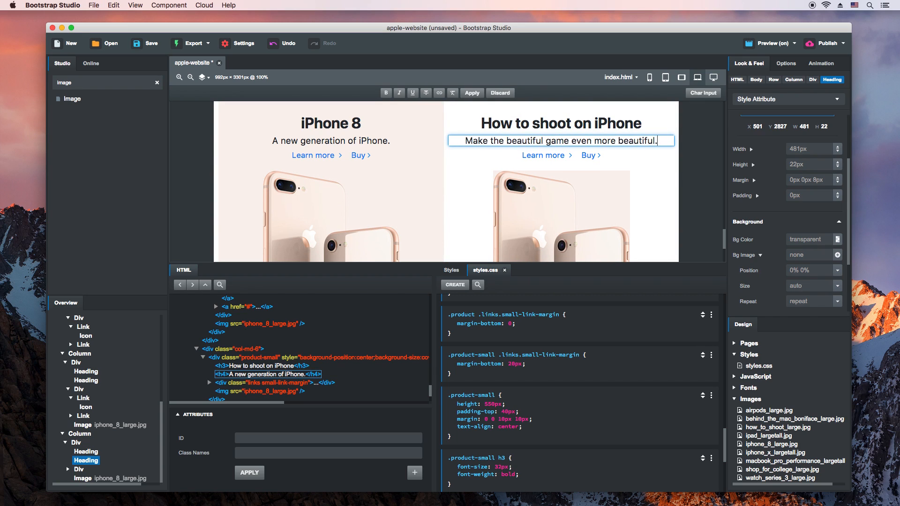
# Delete the links block and the phone image from the "How to shoot on iPhone" tile
pyautogui.click(584, 167)
pyautogui.click(581, 169)
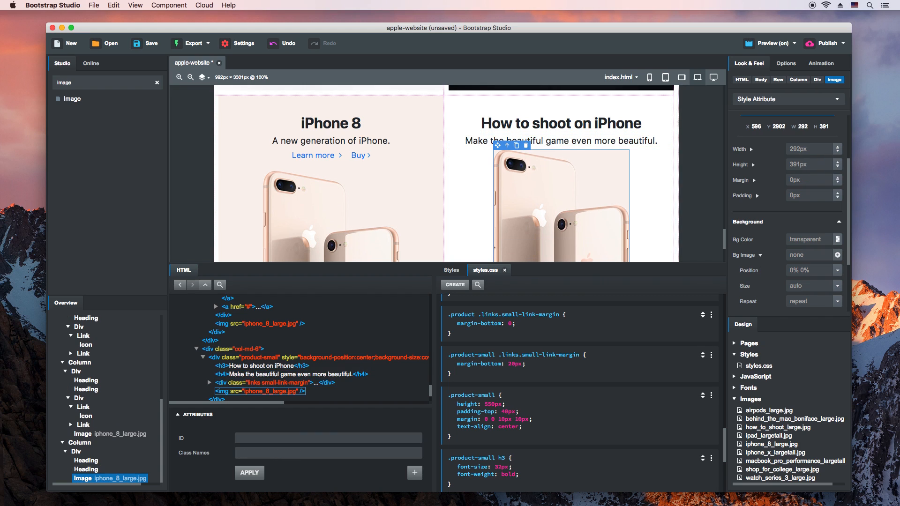
pyautogui.press('Delete')
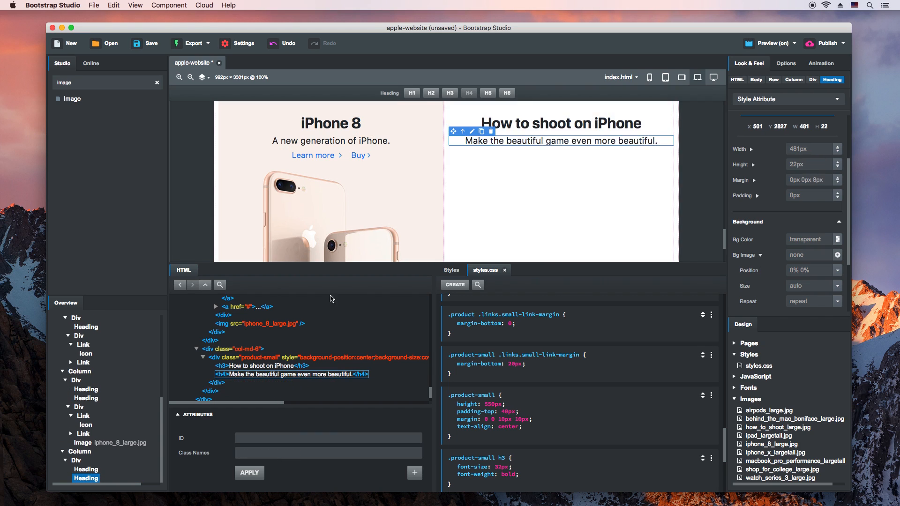
# Set how_to_shoot_large.jpg as the background image of the "How to shoot on iPhone" tile's div
pyautogui.click(76, 462)
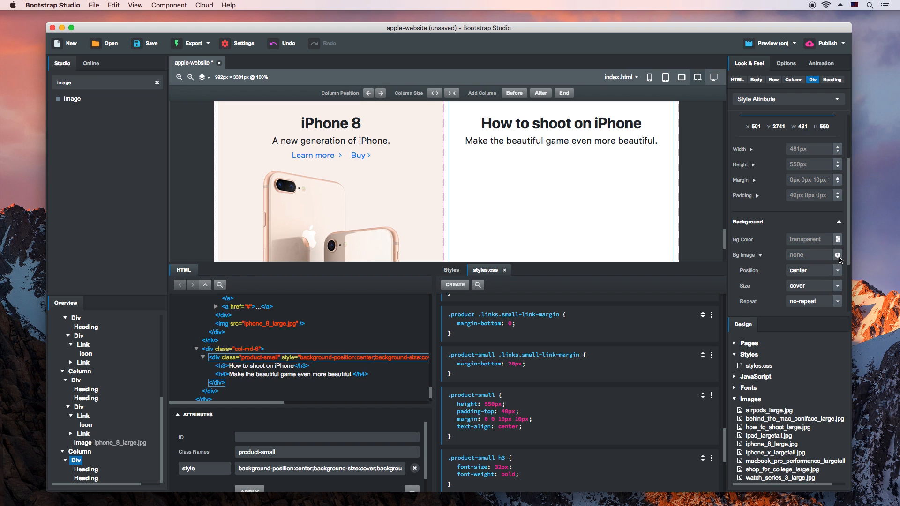
pyautogui.click(838, 255)
pyautogui.click(482, 221)
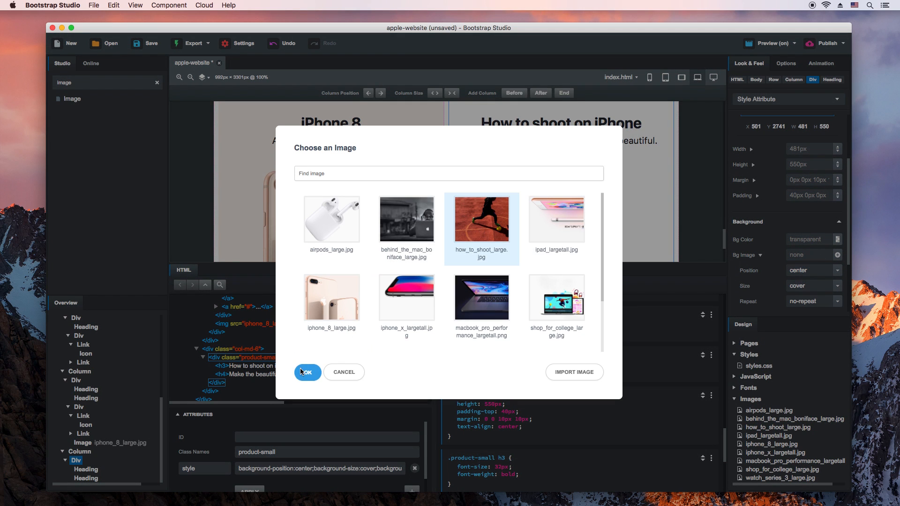
pyautogui.click(302, 372)
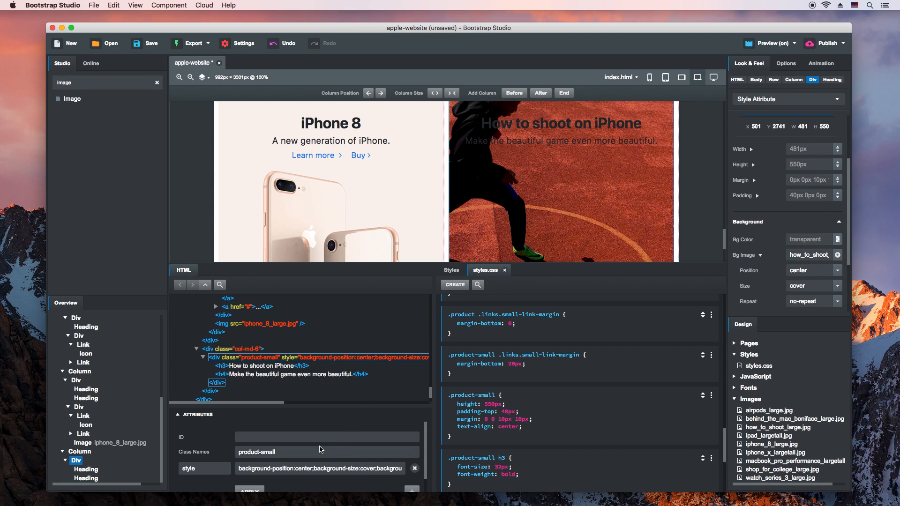
# Add the dark class to the "How to shoot on iPhone" tile, check the Chrome preview and return to Bootstrap Studio
pyautogui.write('dark')
pyautogui.press('Return')
pyautogui.hotkey('ctrl', 'Right')
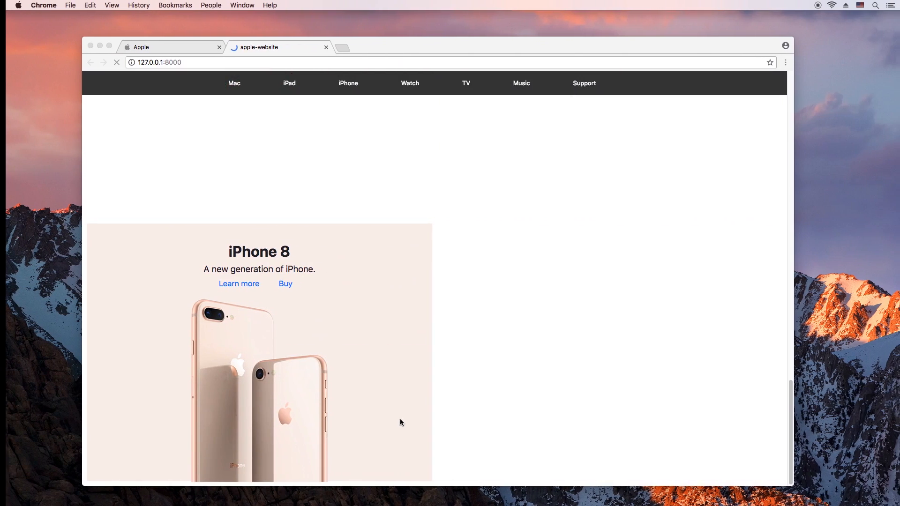
pyautogui.hotkey('ctrl', 'Left')
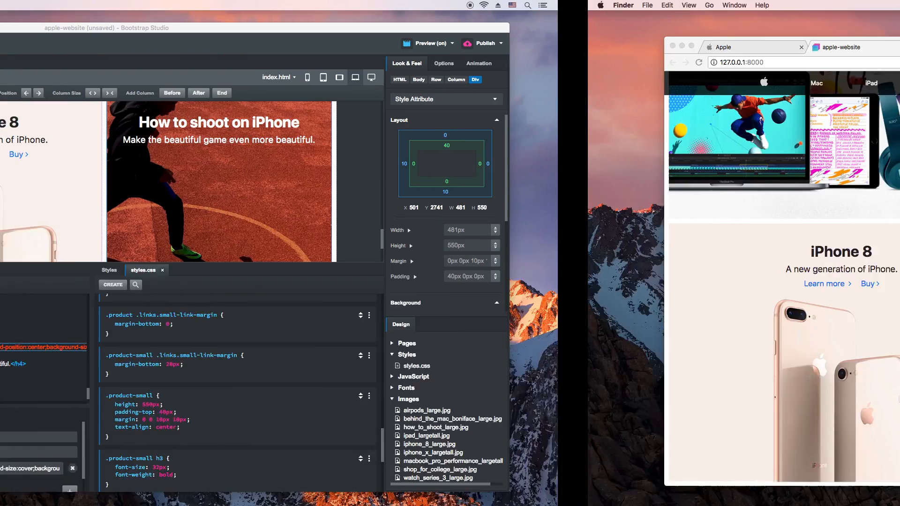
# Duplicate the iPhone 8 column and move the copy below the "How to shoot on iPhone" column
pyautogui.click(85, 371)
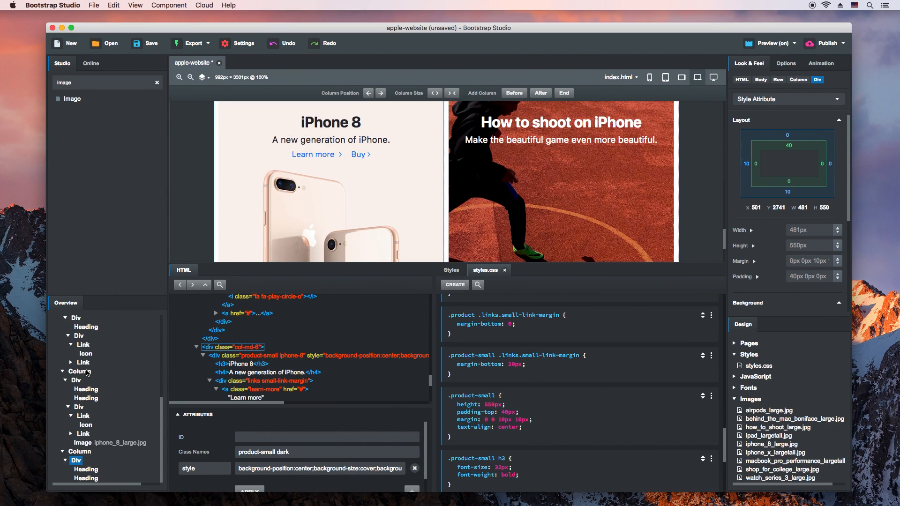
pyautogui.hotkey('ctrl', 'd')
pyautogui.scroll(-1, 75, 422)
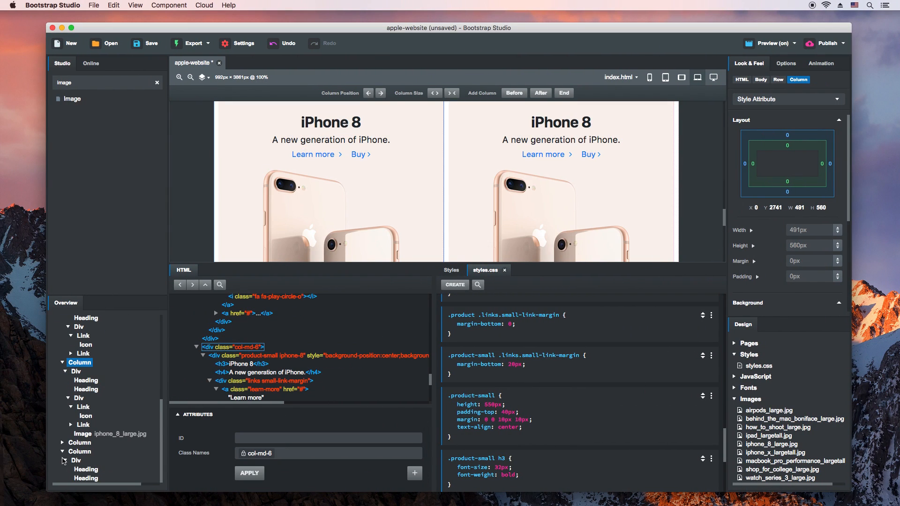
pyautogui.click(63, 452)
# Replace the iphone-8 class with air-pods on the last column's tile div
pyautogui.moveTo(81, 478)
pyautogui.mouseDown()
pyautogui.moveTo(84, 485)
pyautogui.moveTo(75, 480)
pyautogui.mouseUp()
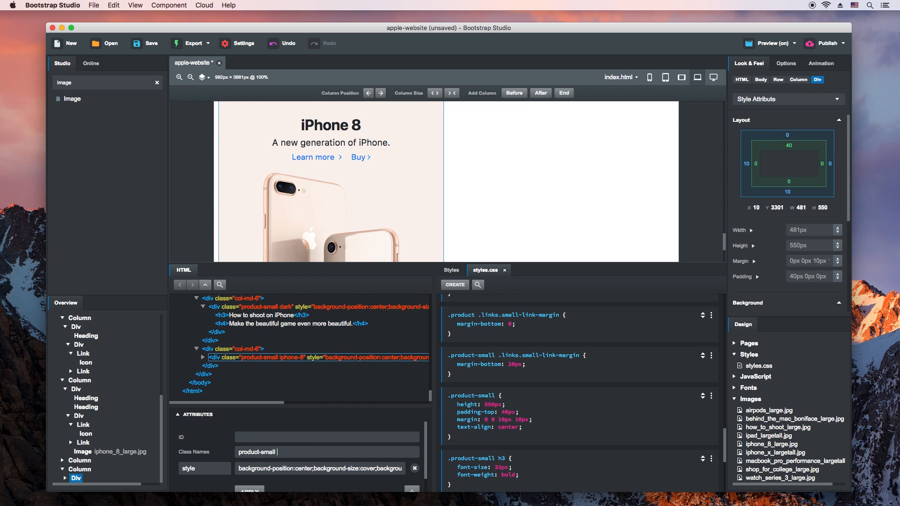
pyautogui.write('ir-pods')
pyautogui.press('Return')
# Change the main heading of the air-pods tile to "AirPods"
pyautogui.doubleClick(335, 126)
pyautogui.press('super+a')
pyautogui.write('AirPods')
# Change the AirPods tile's subheading to "Wireless. Effortless. Magical." and its image to airpods_large.jpg
pyautogui.press('Tab')
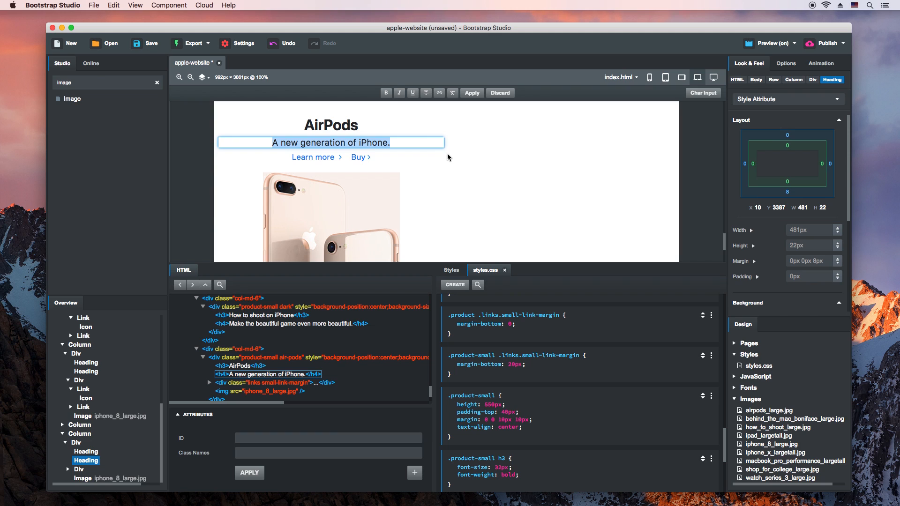
pyautogui.write('Wireless. Effor')
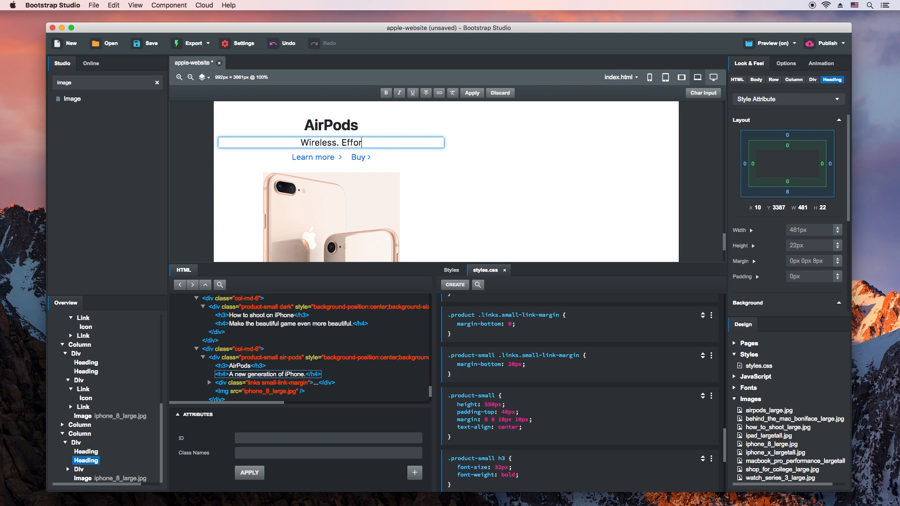
pyautogui.write('tless. Magical.')
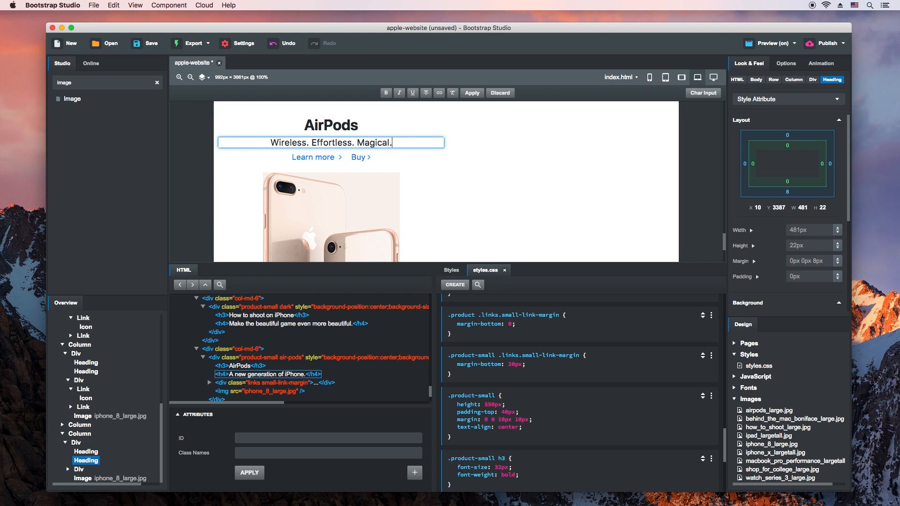
pyautogui.doubleClick(320, 218)
pyautogui.doubleClick(319, 219)
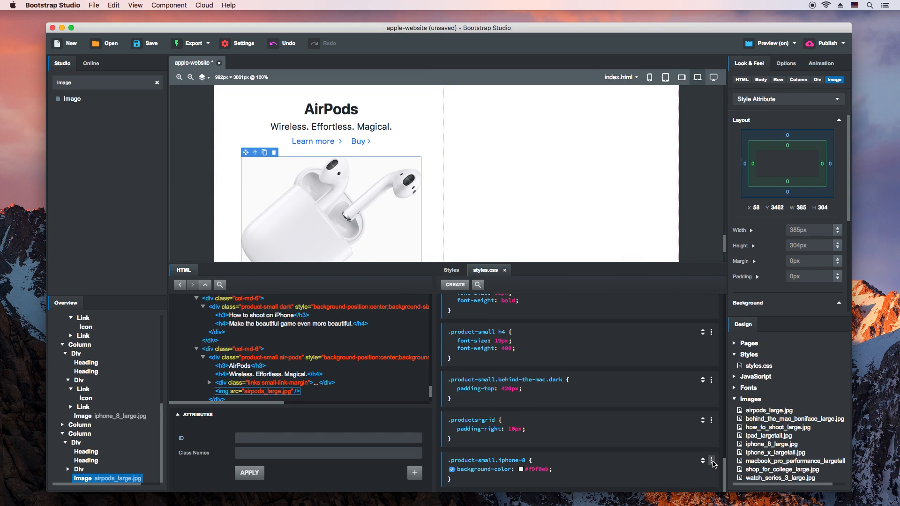
# Duplicate the .product-small.iphone-8 rule and rename the copy's selector to .product-small.air-pods
pyautogui.click(711, 463)
pyautogui.click(686, 427)
pyautogui.click(513, 462)
pyautogui.press('BackSpace')
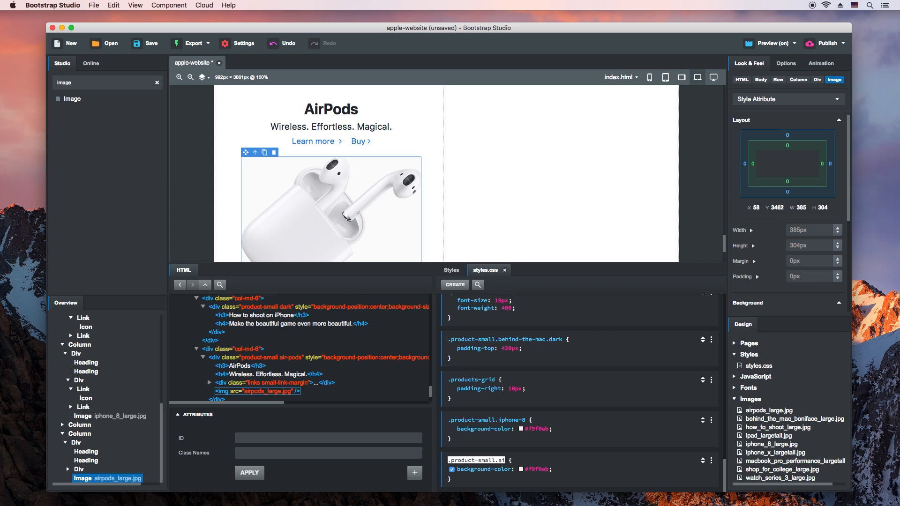
pyautogui.press('Return')
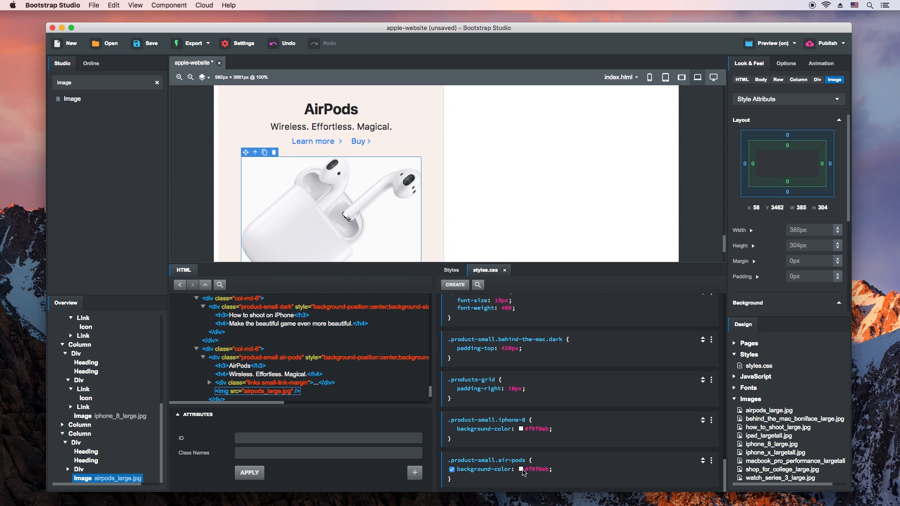
# Set the background-color in the .product-small.air-pods rule to #fafafa
pyautogui.click(521, 469)
pyautogui.click(457, 408)
pyautogui.click(403, 232)
pyautogui.click(470, 449)
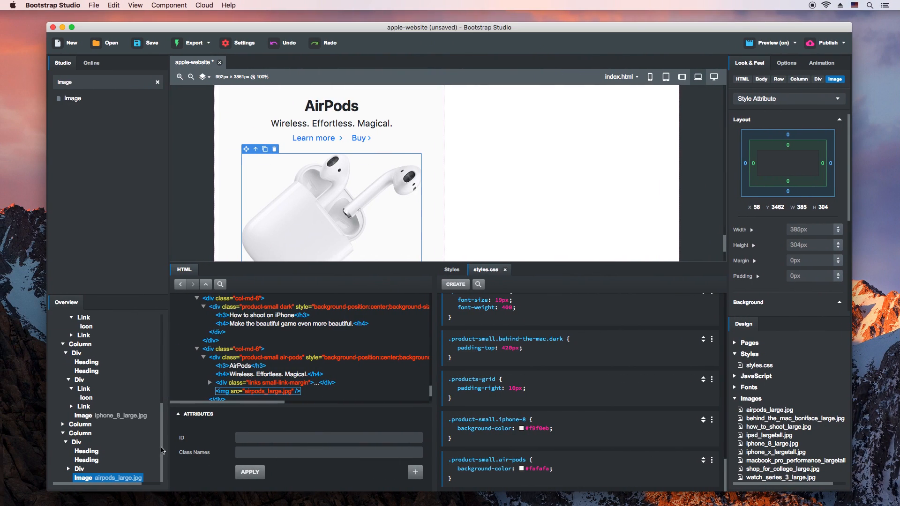
# Duplicate the AirPods column and change the copied tile's air-pods class to apple-watch
pyautogui.click(79, 434)
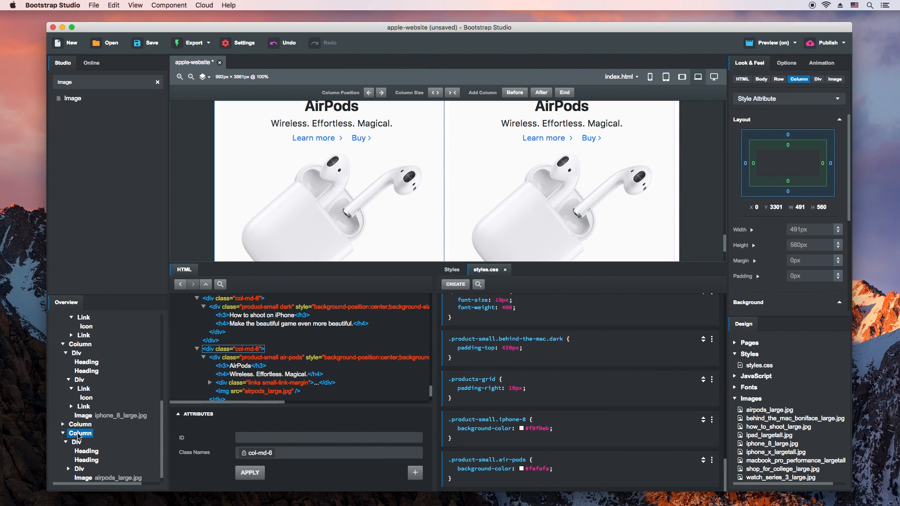
pyautogui.scroll(-1, 78, 441)
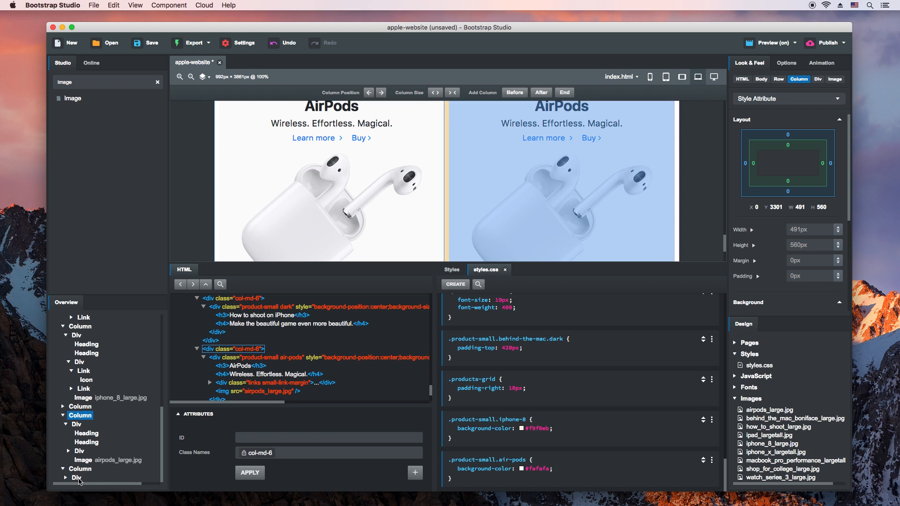
pyautogui.click(76, 478)
pyautogui.write('apple-watch')
pyautogui.press('Return')
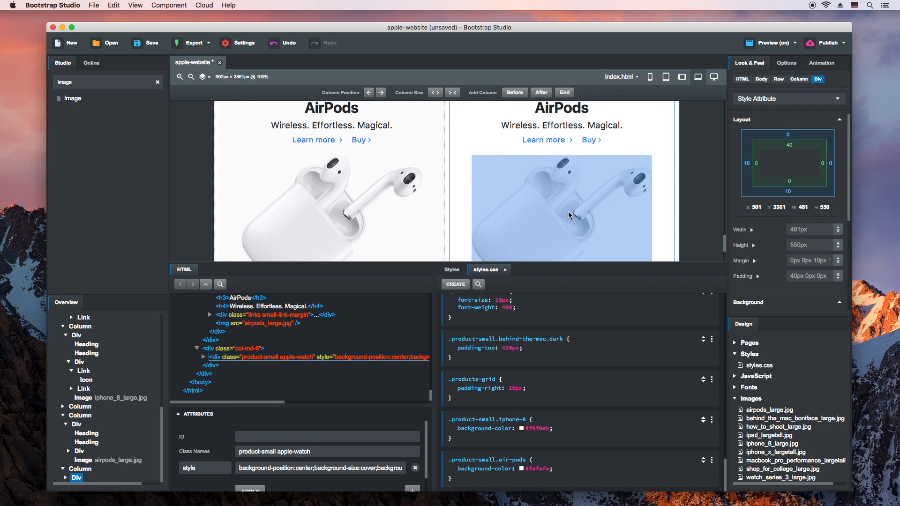
# Insert an icon component before the text in the apple-watch tile's main heading and set it to the Apple logo
pyautogui.write('icon')
pyautogui.moveTo(85, 100); pyautogui.dragTo(537, 192)
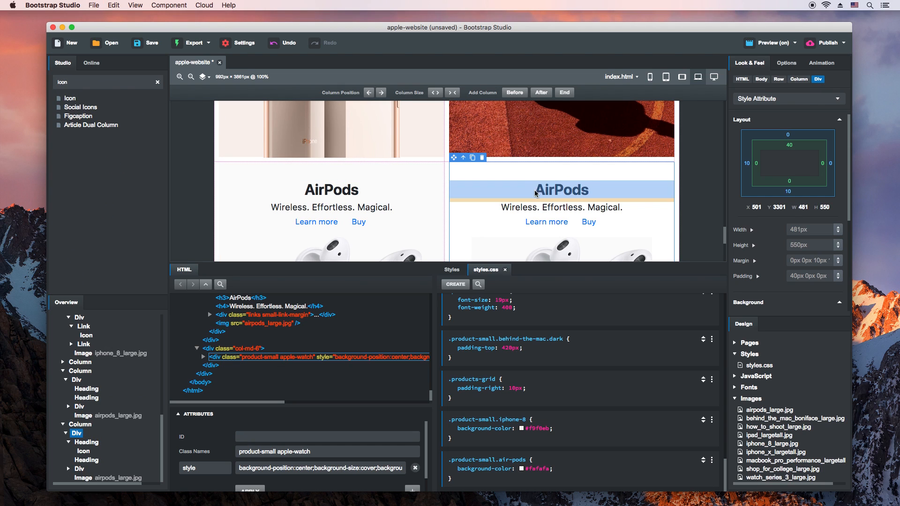
pyautogui.doubleClick(530, 190)
pyautogui.write('apple')
pyautogui.doubleClick(319, 209)
# Replace the text beside the Apple logo in the apple-watch tile's heading with "WATCH"
pyautogui.doubleClick(590, 192)
pyautogui.press('BackSpace')
pyautogui.press('BackSpace')
pyautogui.press('BackSpace')
pyautogui.press('BackSpace')
pyautogui.press('BackSpace')
pyautogui.press('BackSpace')
pyautogui.press('BackSpace')
pyautogui.write('WATCH')
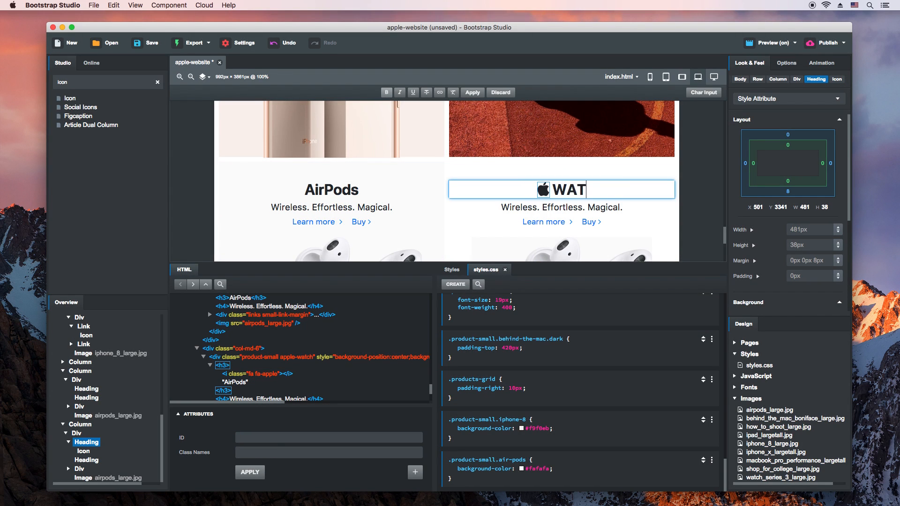
# Change the apple-watch tile's subheading to "The freedom of cellular."
pyautogui.doubleClick(604, 207)
pyautogui.tripleClick(604, 208)
pyautogui.write('T')
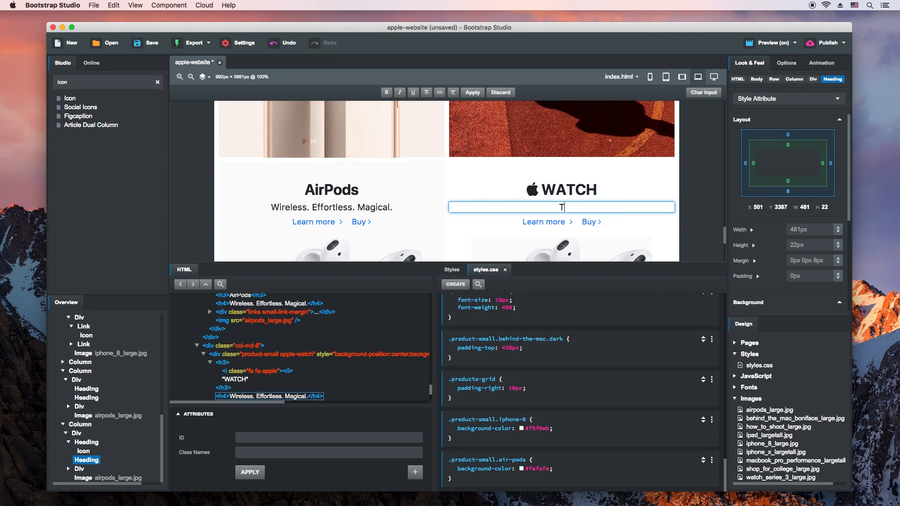
pyautogui.write('he freedom of cellular.')
pyautogui.press('Return')
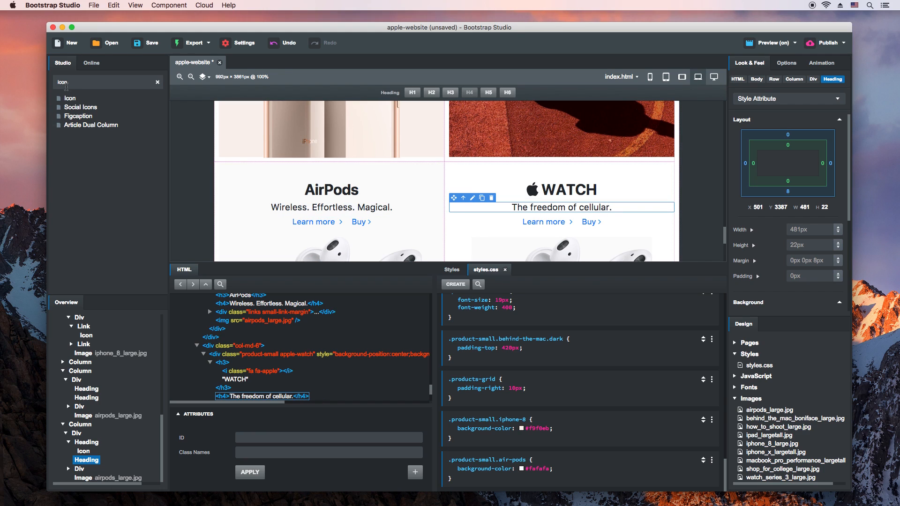
# Add a heading component between the WATCH heading and its subheading, and set it to level H5
pyautogui.write('heading')
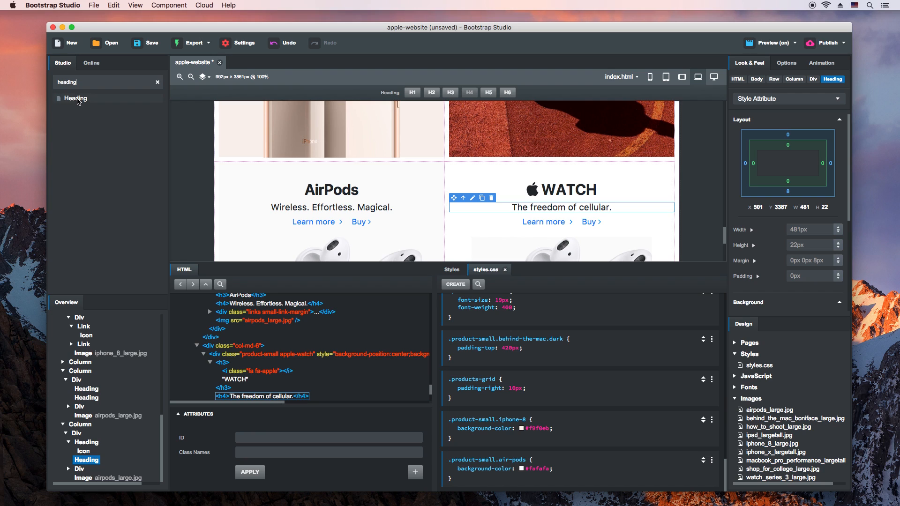
pyautogui.moveTo(78, 102); pyautogui.dragTo(109, 461)
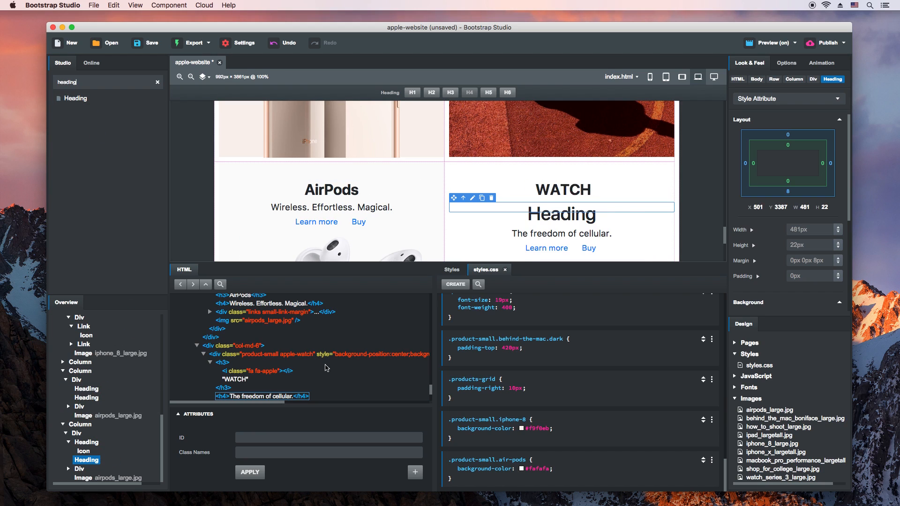
pyautogui.click(488, 92)
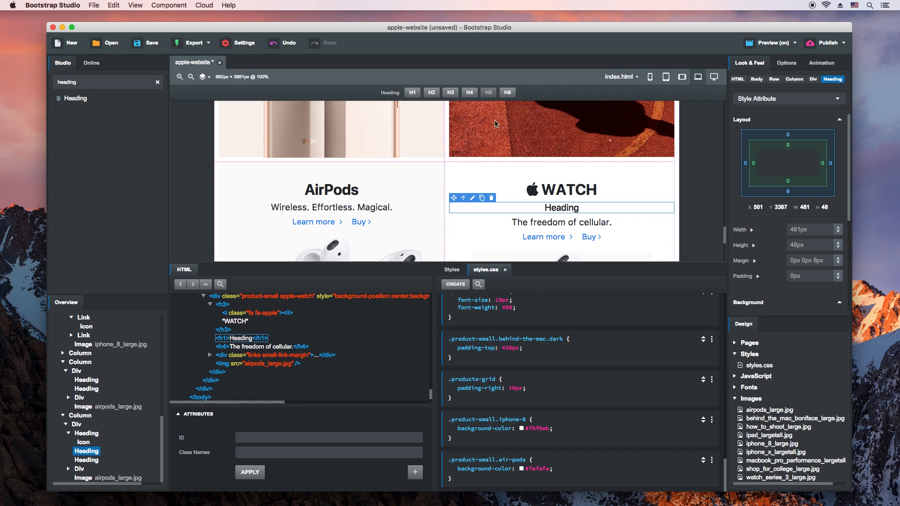
# Change the text of the new H5 heading in the apple-watch tile to "SERIES 5"
pyautogui.doubleClick(562, 209)
pyautogui.write('SERIES 5')
pyautogui.press('Return')
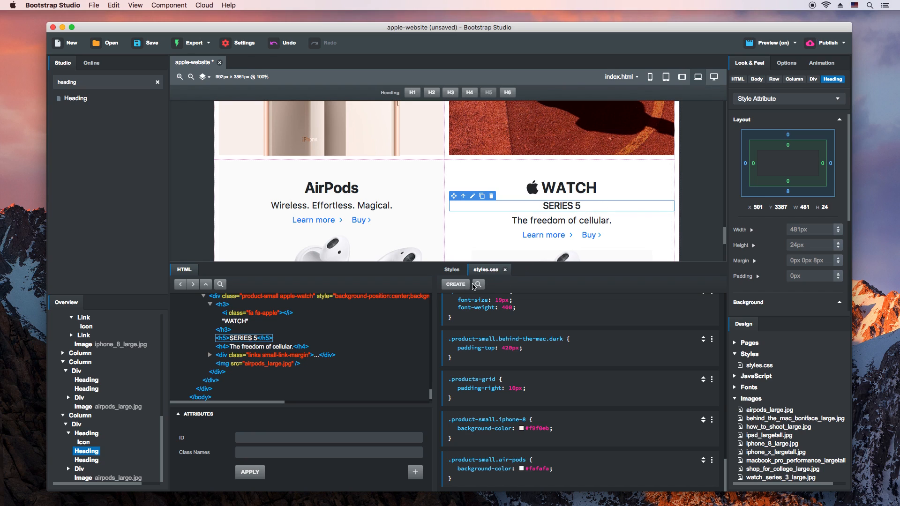
# Create a .product-small h5 rule in styles.css with the text color #ce2626
pyautogui.click(478, 284)
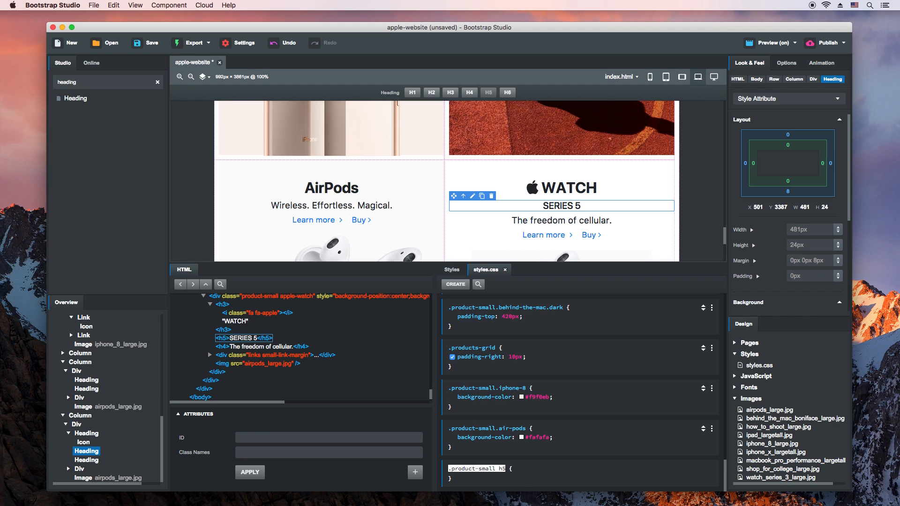
pyautogui.press('Return')
pyautogui.write('color: #ce2626;')
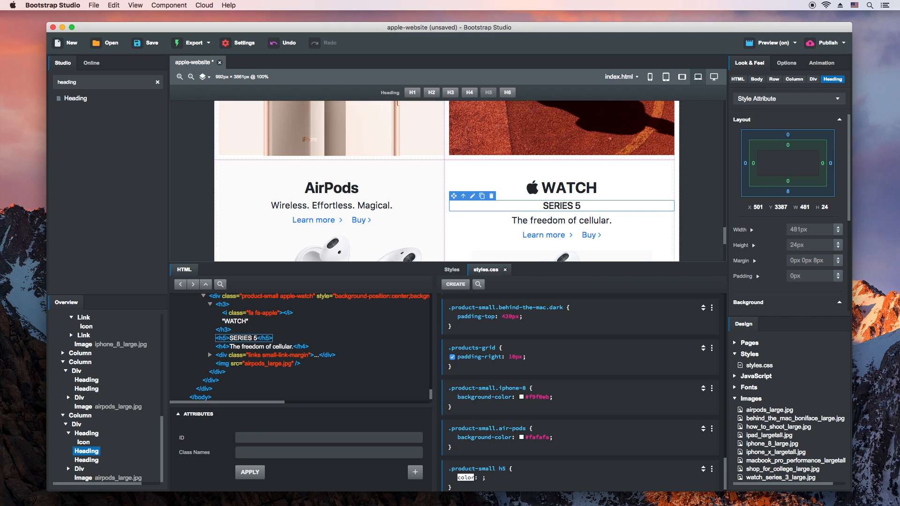
pyautogui.press('Return')
pyautogui.write('#ce2626')
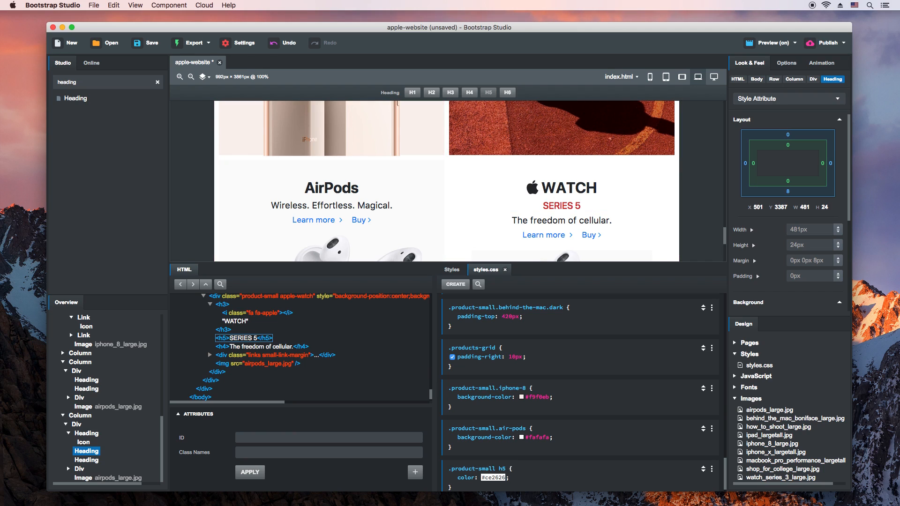
# Give the .product-small h5 rule a font-size of 16px and a bold font-weight
pyautogui.press('Return')
pyautogui.write('fon')
pyautogui.press('Return')
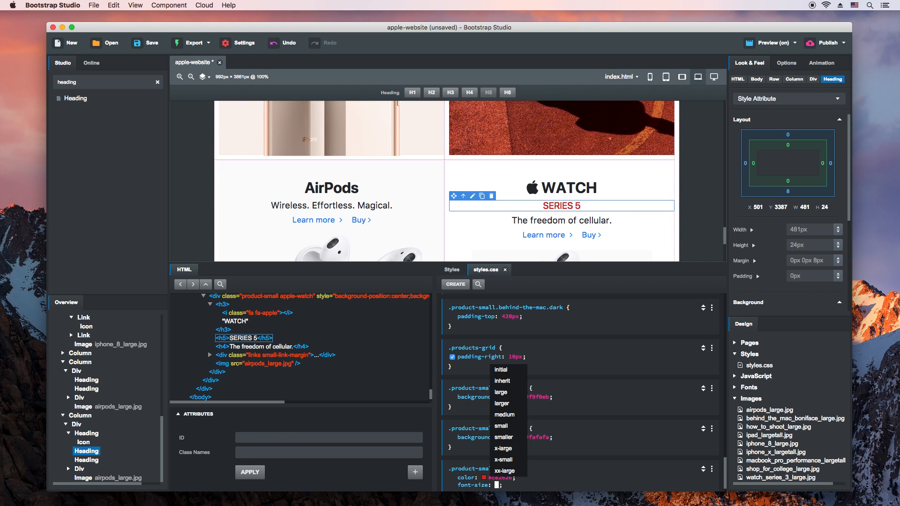
pyautogui.write('16px')
pyautogui.press('Return')
pyautogui.write('font-we')
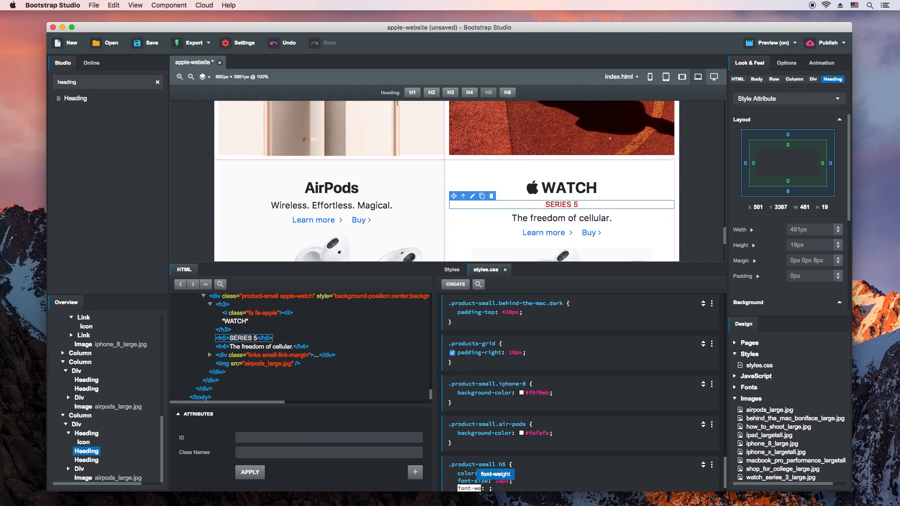
pyautogui.press('Return')
pyautogui.write('bold')
pyautogui.press('Return')
# Replace the AirPods picture in the apple-watch tile with watch_series_3_large.jpg
pyautogui.scroll(-4, 608, 254)
pyautogui.scroll(2, 608, 253)
pyautogui.doubleClick(578, 228)
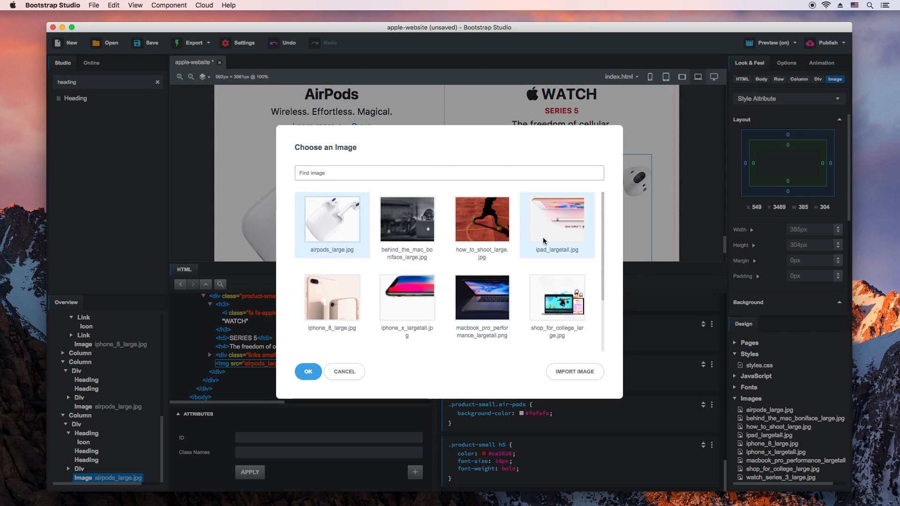
pyautogui.scroll(-3, 553, 235)
pyautogui.doubleClick(336, 302)
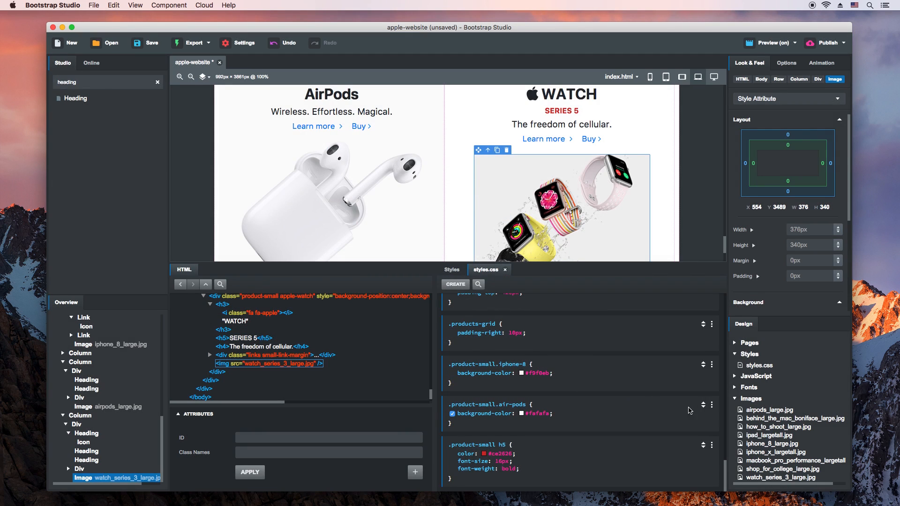
# Duplicate the .product-small.air-pods rule and change the copy's selector to .product-small.apple-watch
pyautogui.click(711, 404)
pyautogui.click(580, 444)
pyautogui.press('BackSpace')
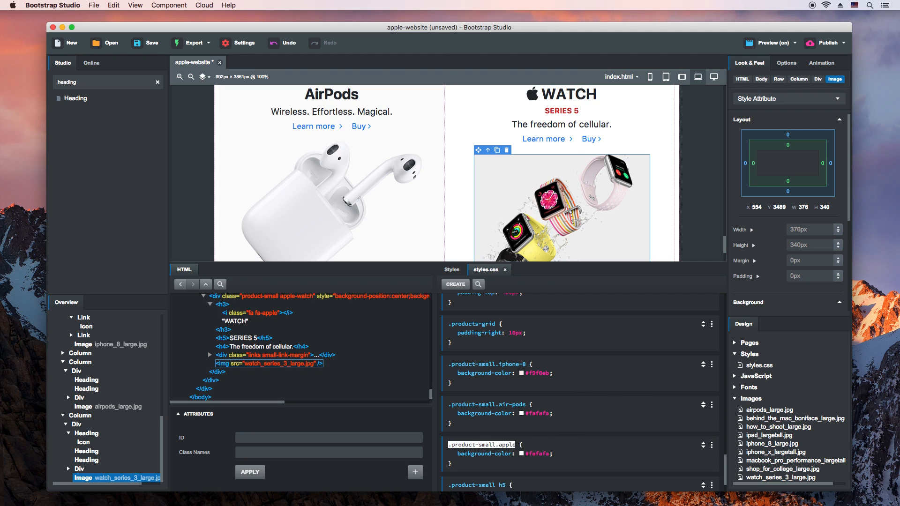
pyautogui.write('apple-watch')
pyautogui.press('Tab')
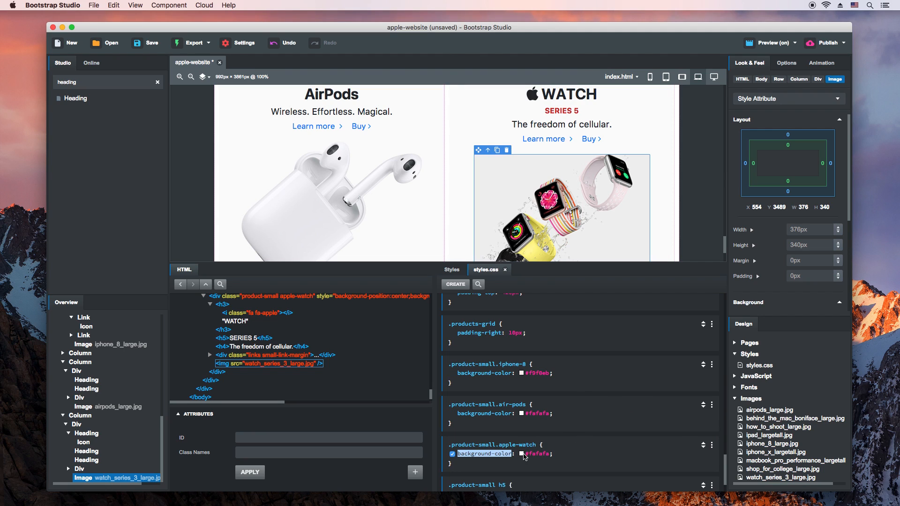
# Set the apple-watch rule's background color to #eeeeee by sampling the backdrop of the watch image
pyautogui.click(521, 454)
pyautogui.press('Escape')
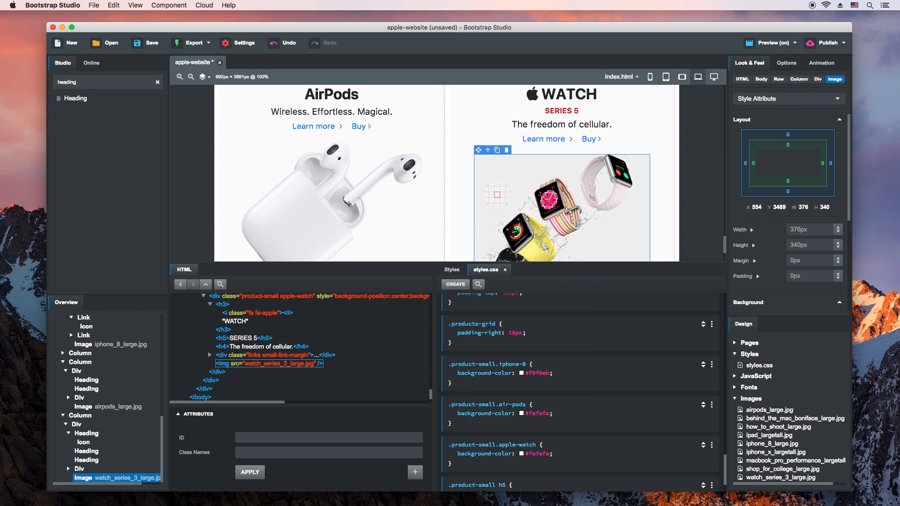
pyautogui.click(497, 194)
pyautogui.click(474, 431)
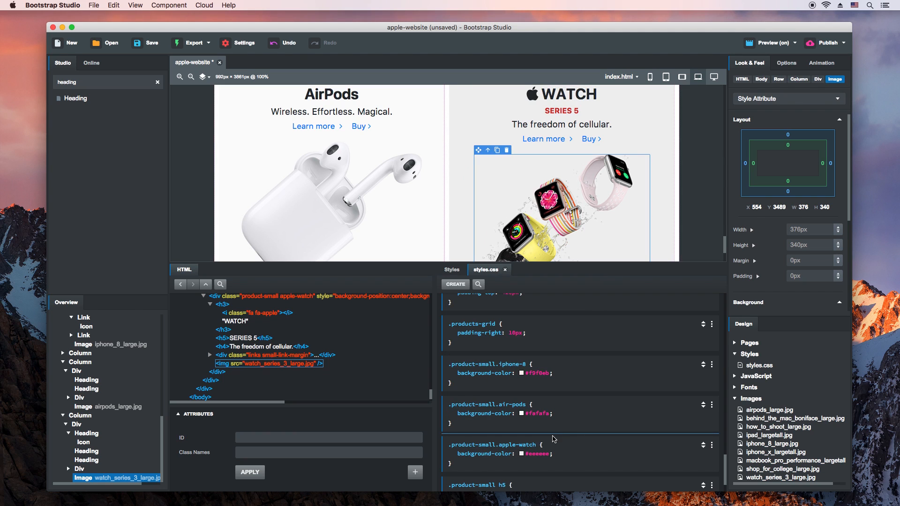
pyautogui.hotkey('ctrl', 'Right')
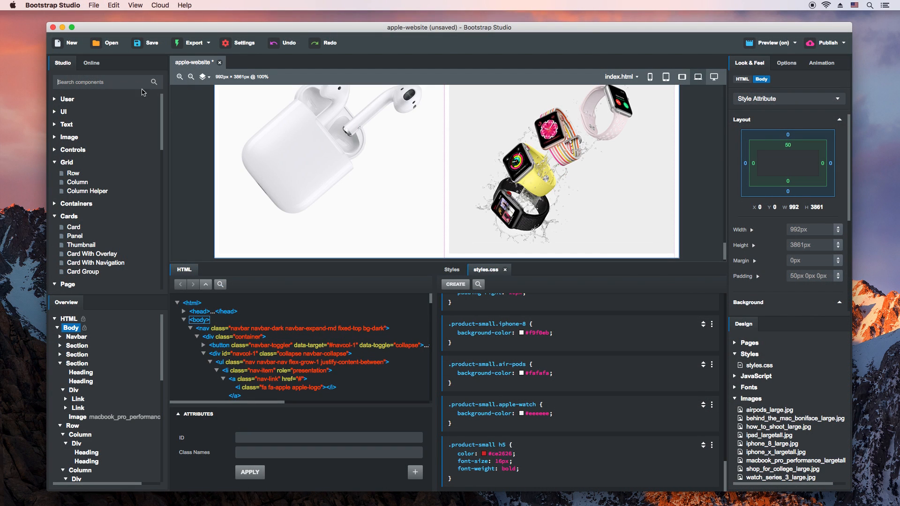
# Search the online component library for "corporate" and install the Corporate Footer Clean component
pyautogui.click(92, 62)
pyautogui.click(89, 77)
pyautogui.write('c')
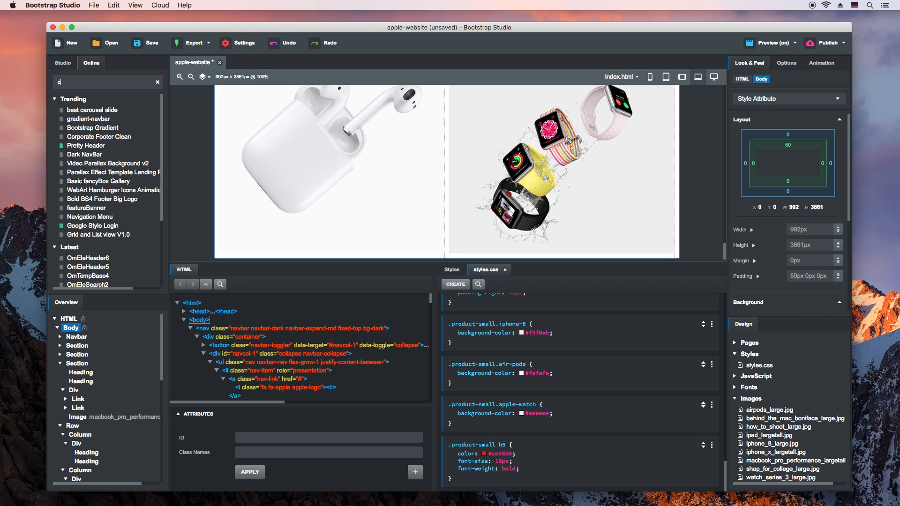
pyautogui.write('orporate')
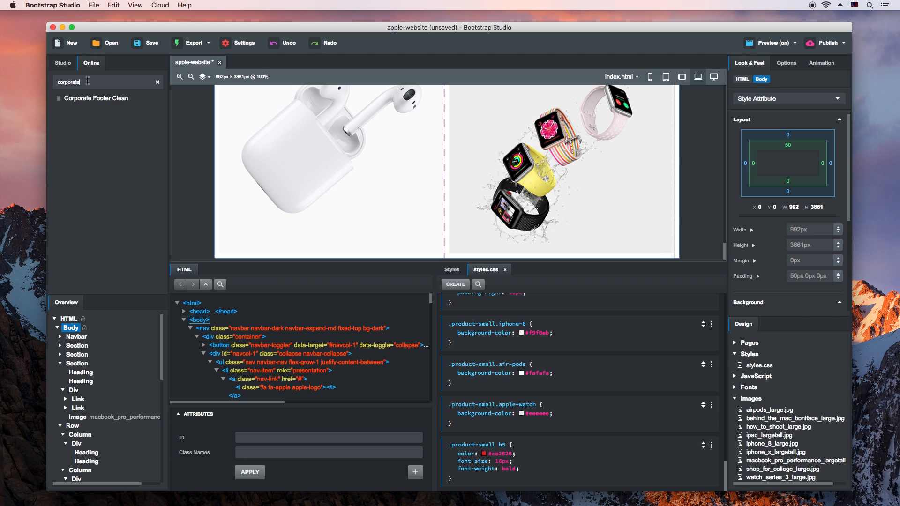
pyautogui.moveTo(144, 104)
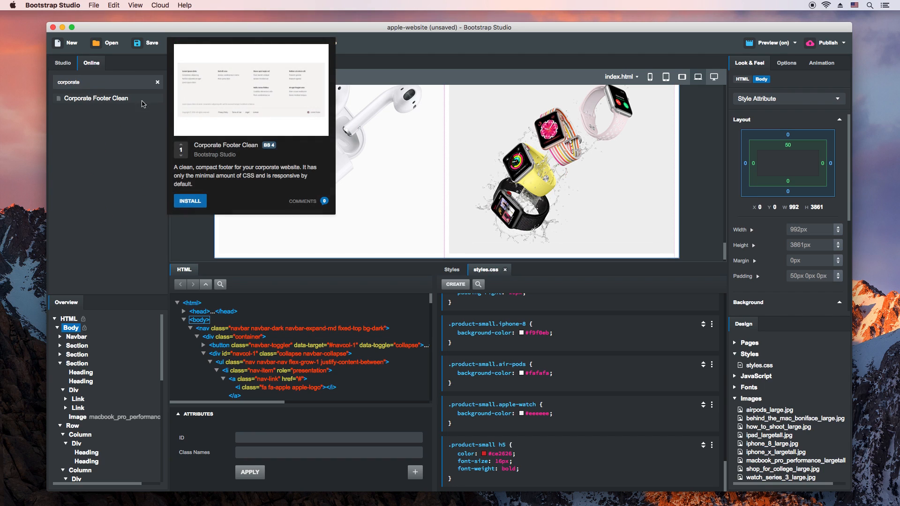
pyautogui.click(188, 201)
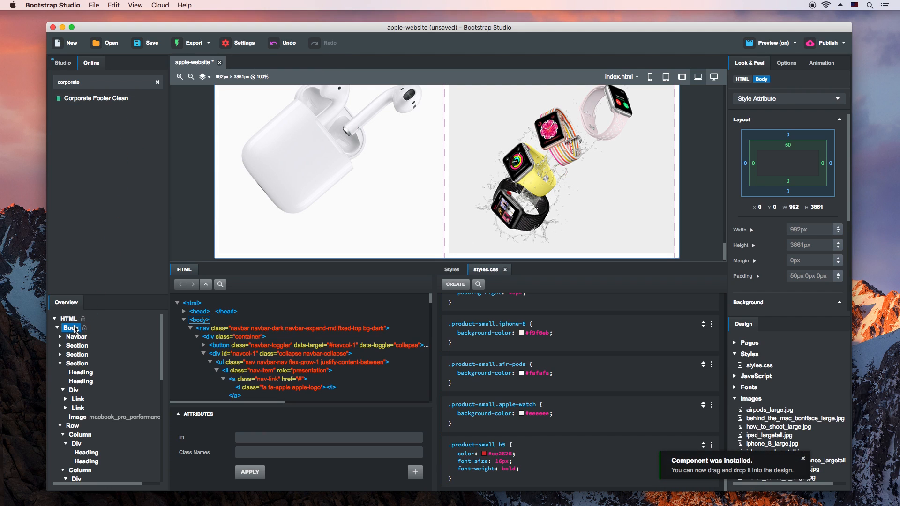
# Add the Corporate Footer Clean component to the end of the body and change its first column heading to "Shop and Learn"
pyautogui.moveTo(75, 329); pyautogui.dragTo(75, 330)
pyautogui.click(255, 150)
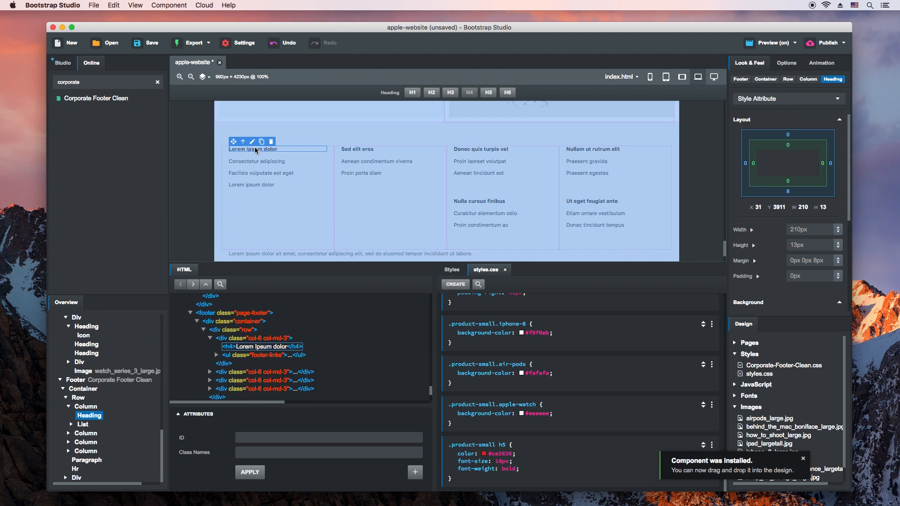
pyautogui.doubleClick(263, 148)
pyautogui.press('super+a')
pyautogui.write('Shop and L')
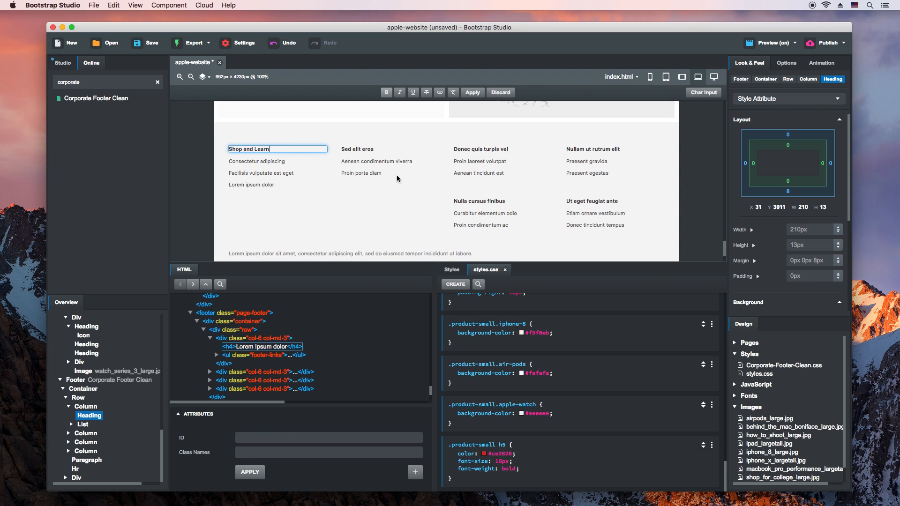
# Replace the placeholder texts of the three Shop and Learn footer links, naming the first two "Mac" and "iPad"
pyautogui.doubleClick(258, 160)
pyautogui.press('super+a')
pyautogui.write('Mac')
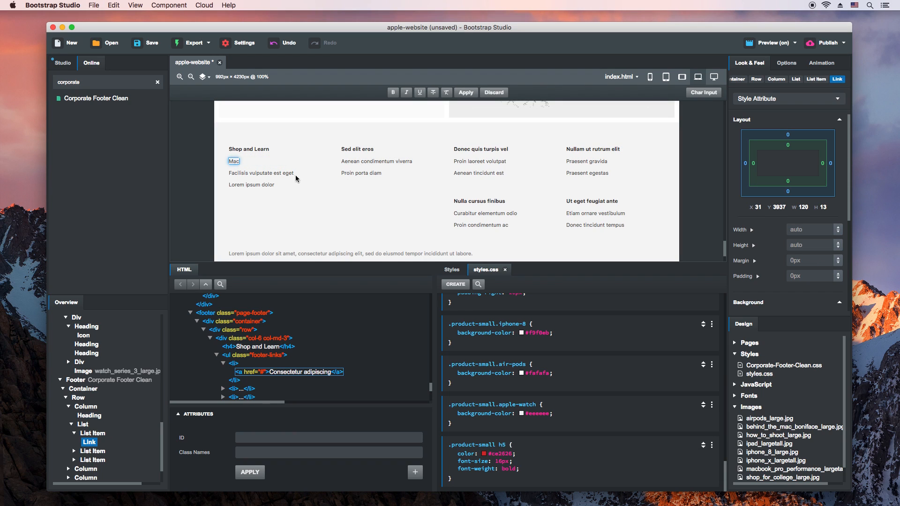
pyautogui.doubleClick(284, 173)
pyautogui.press('super+a')
pyautogui.write('iPad')
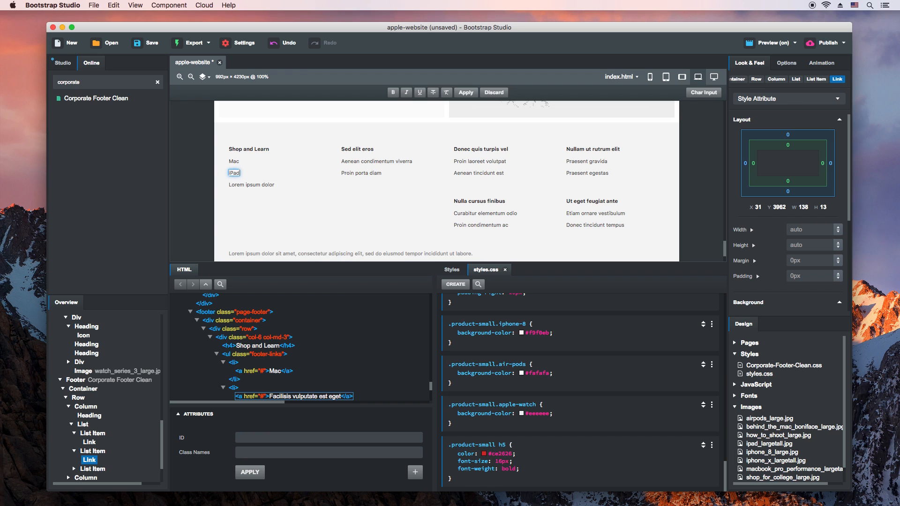
pyautogui.doubleClick(267, 185)
pyautogui.press('super+a')
pyautogui.write('iP')
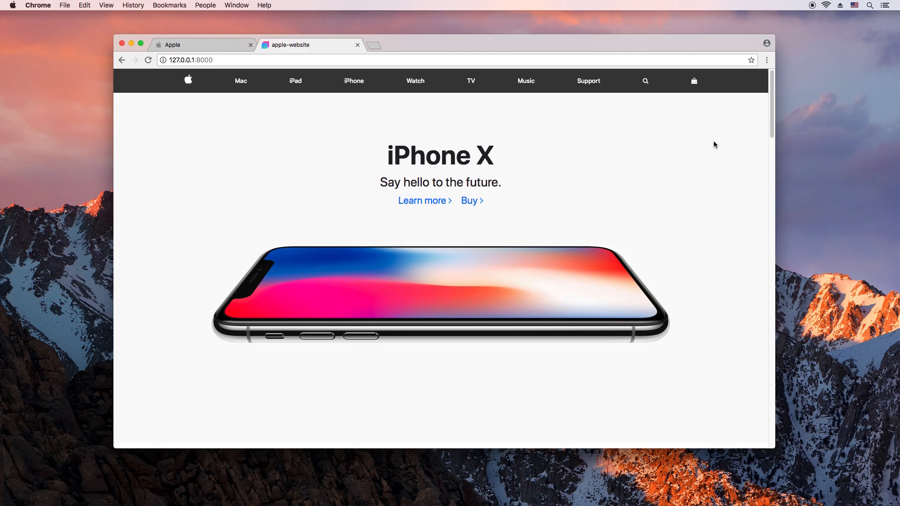
# Switch to Chrome and examine the whole previewed page in the developer tools' iPhone 6/7/8 device view
pyautogui.rightClick(714, 142)
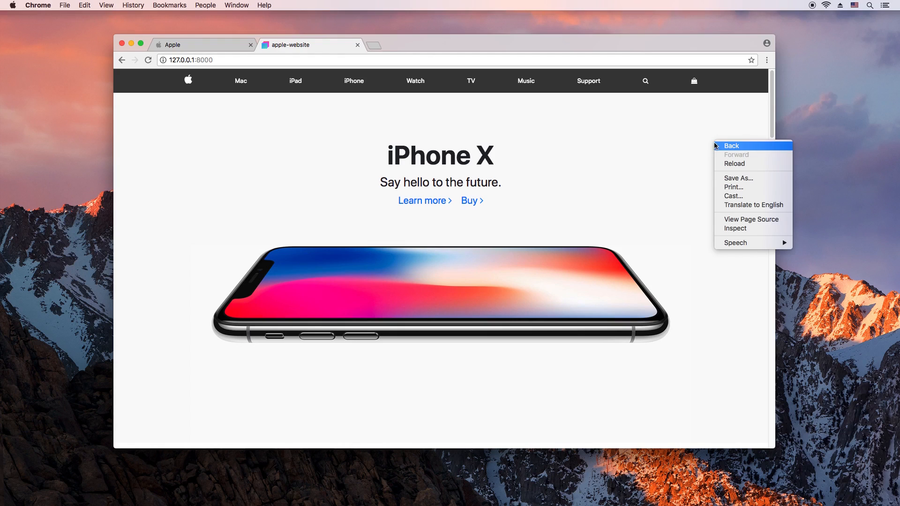
pyautogui.click(720, 227)
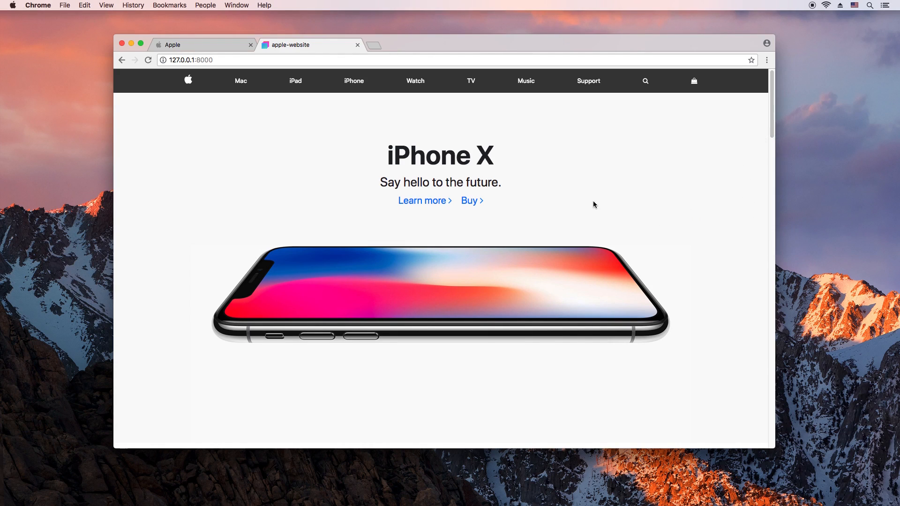
pyautogui.press('super+shift+m')
pyautogui.scroll(-5, 381, 177)
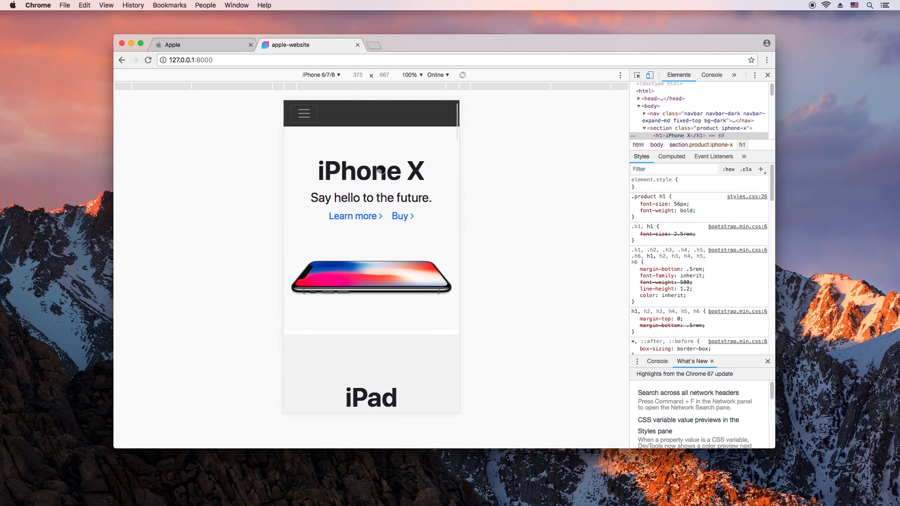
pyautogui.scroll(-5, 381, 177)
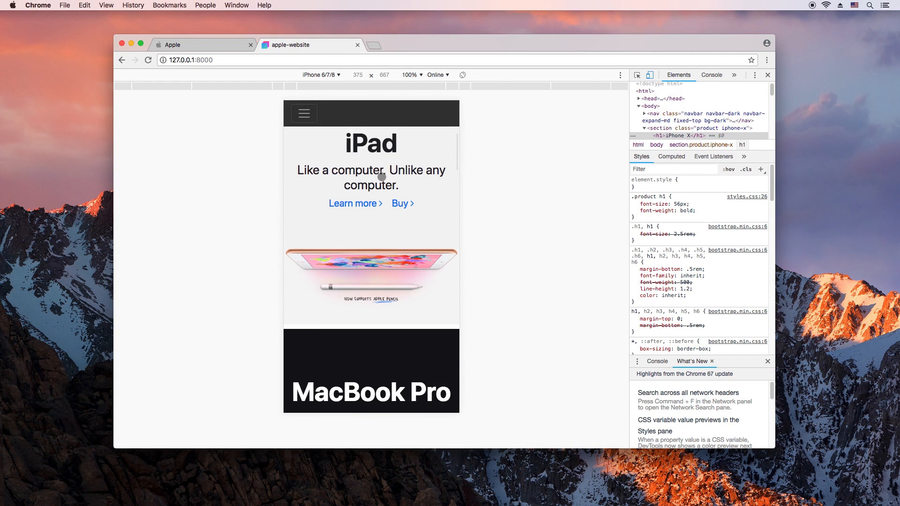
pyautogui.scroll(-2, 388, 182)
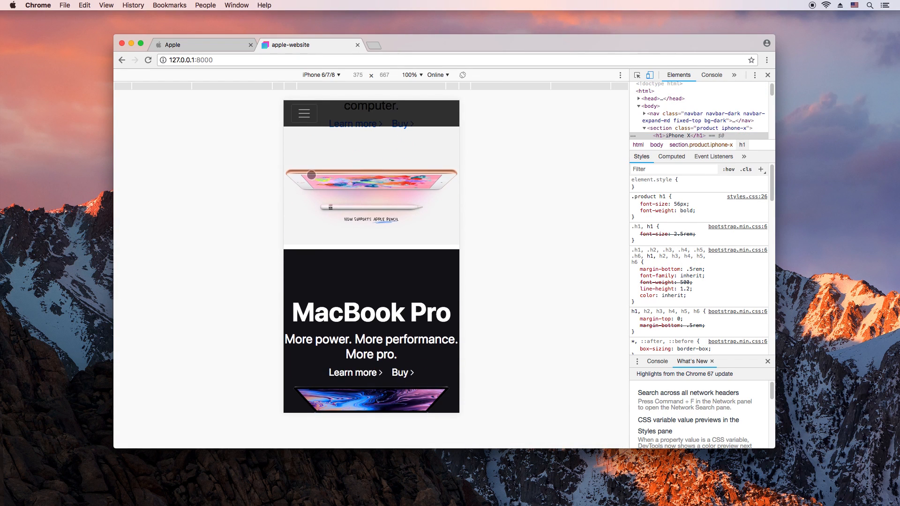
pyautogui.scroll(-4, 292, 280)
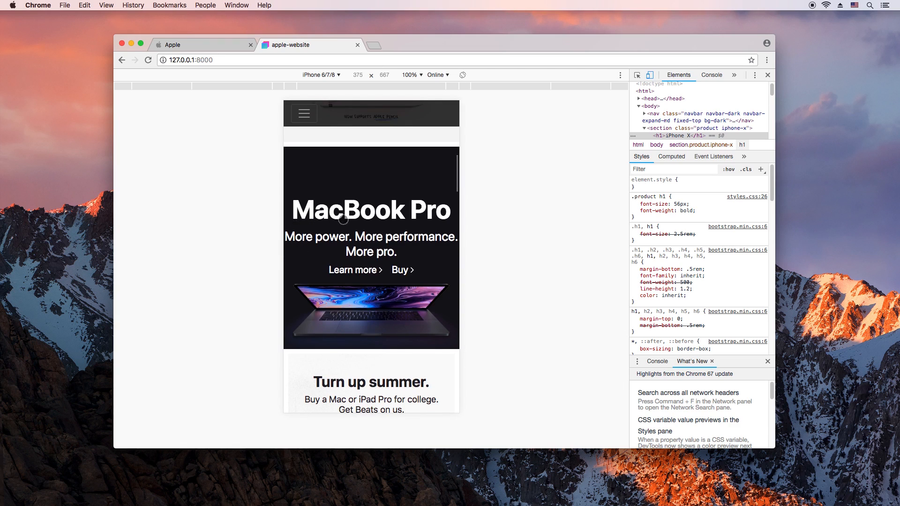
pyautogui.scroll(-10, 392, 253)
pyautogui.scroll(-3, 302, 285)
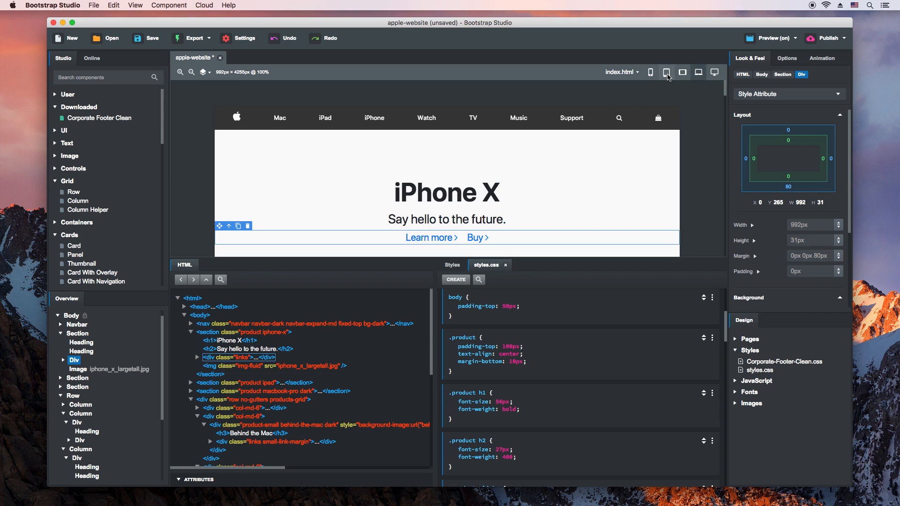
# Show the page in Bootstrap Studio at the 576px tablet size and add a padding-left of 20px to the .product rule
pyautogui.click(666, 72)
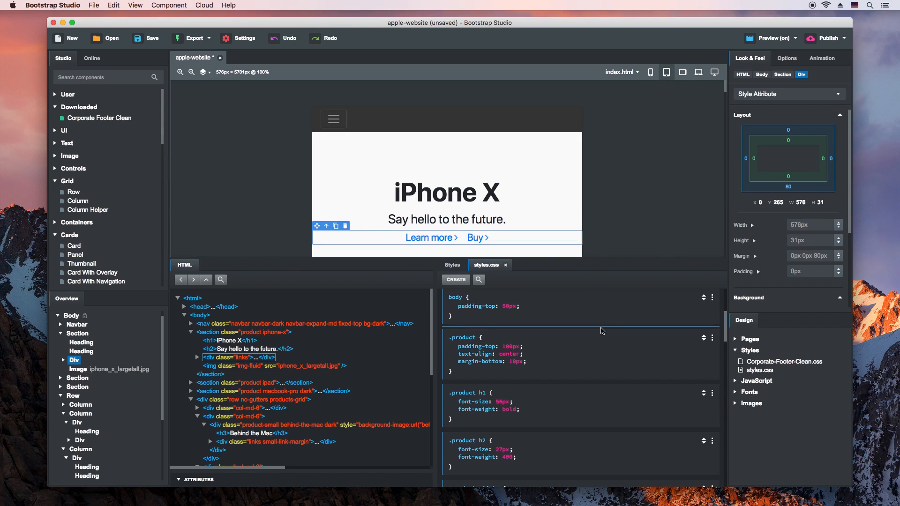
pyautogui.click(557, 363)
pyautogui.write('paddi')
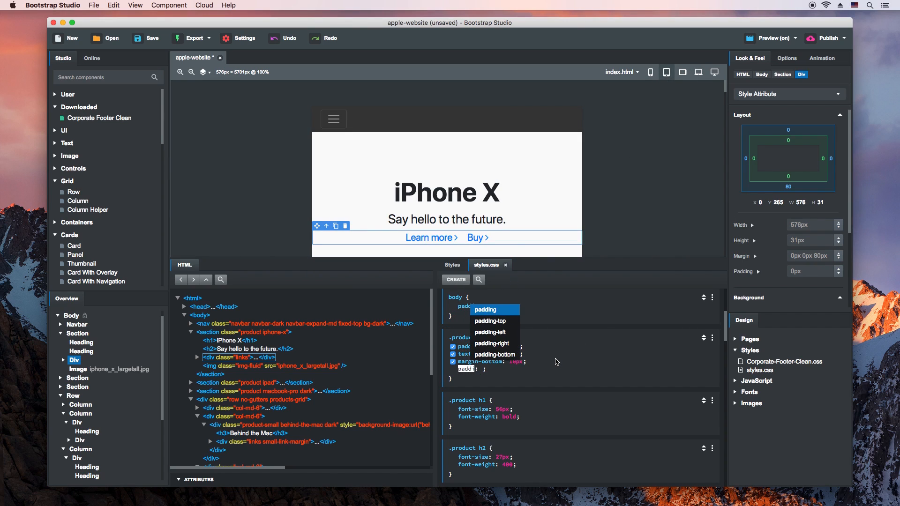
pyautogui.press('Down')
pyautogui.press('Down')
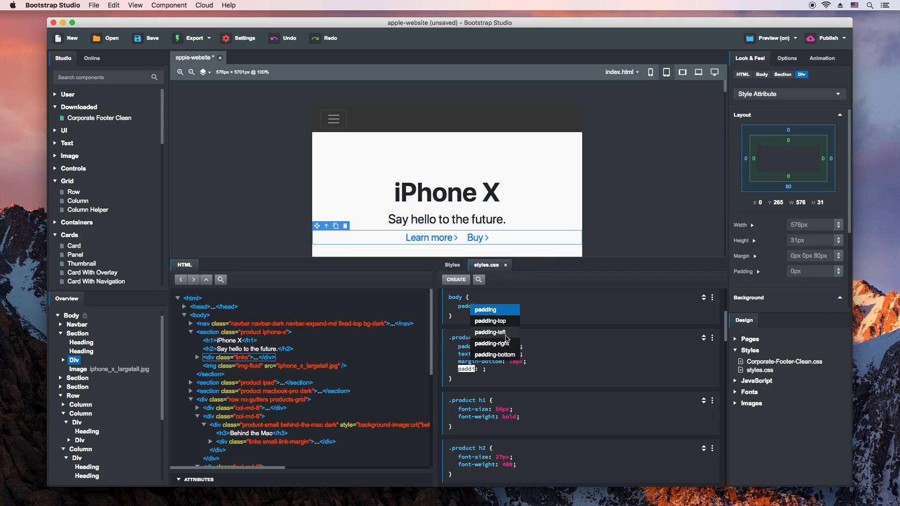
pyautogui.press('Return')
pyautogui.write('20px')
pyautogui.press('Return')
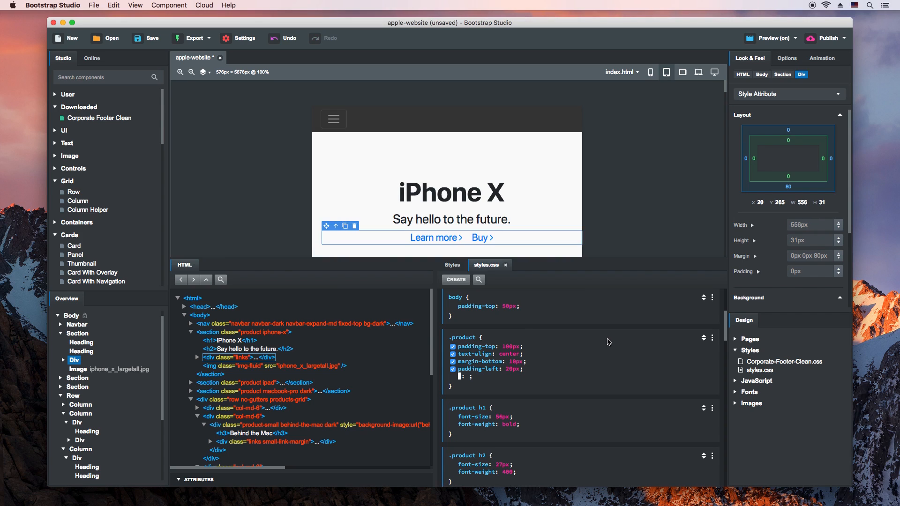
# Add a padding-right of 20px to the .product rule
pyautogui.write('padding-')
pyautogui.press('Down')
pyautogui.press('Down')
pyautogui.press('Return')
pyautogui.write('20px')
pyautogui.press('Return')
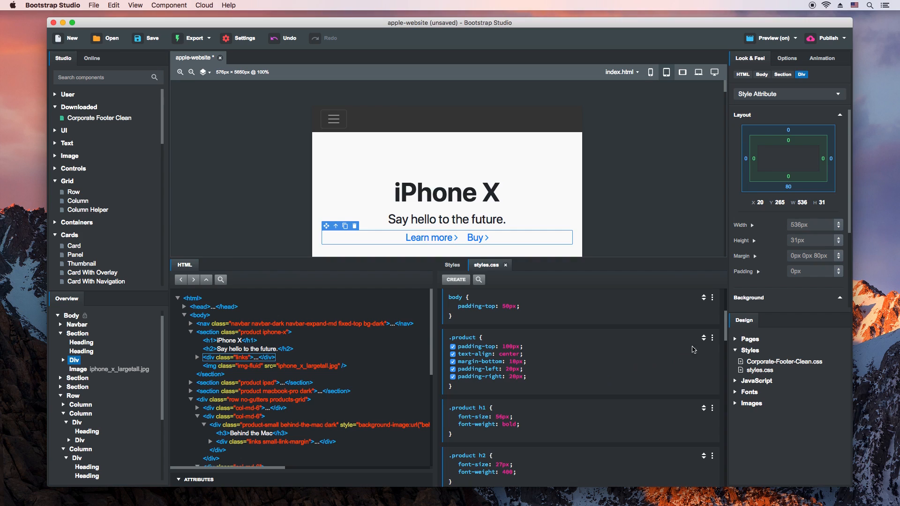
# Duplicate the .product rule, put the copy in a min-width: 576px media query, and set the original's padding-top to 50px
pyautogui.click(713, 337)
pyautogui.click(693, 370)
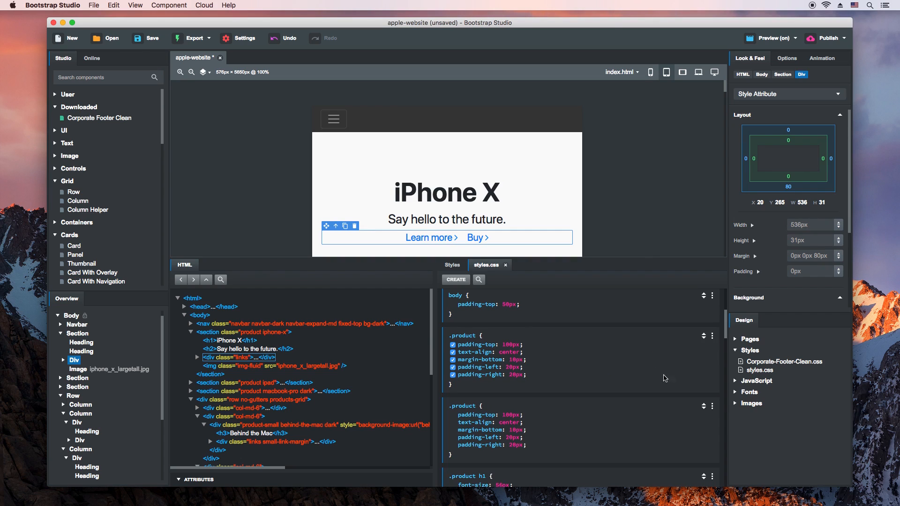
pyautogui.click(712, 406)
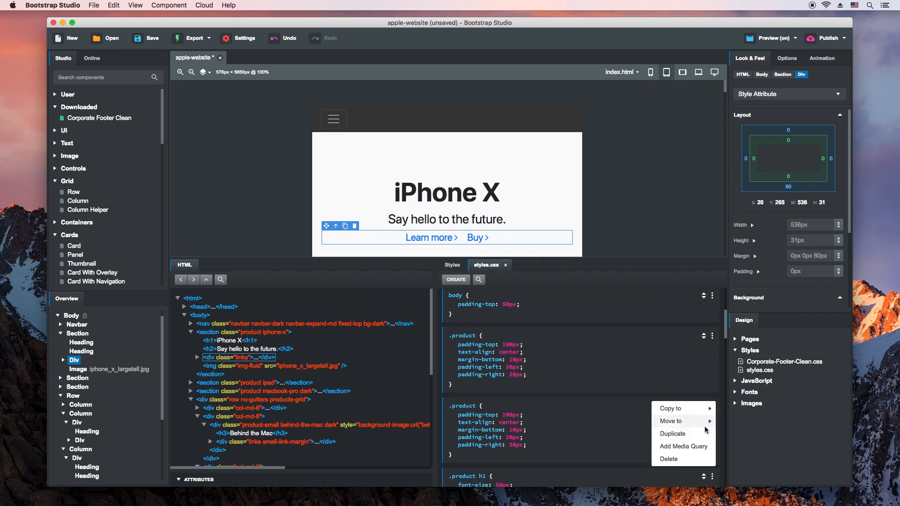
pyautogui.click(687, 446)
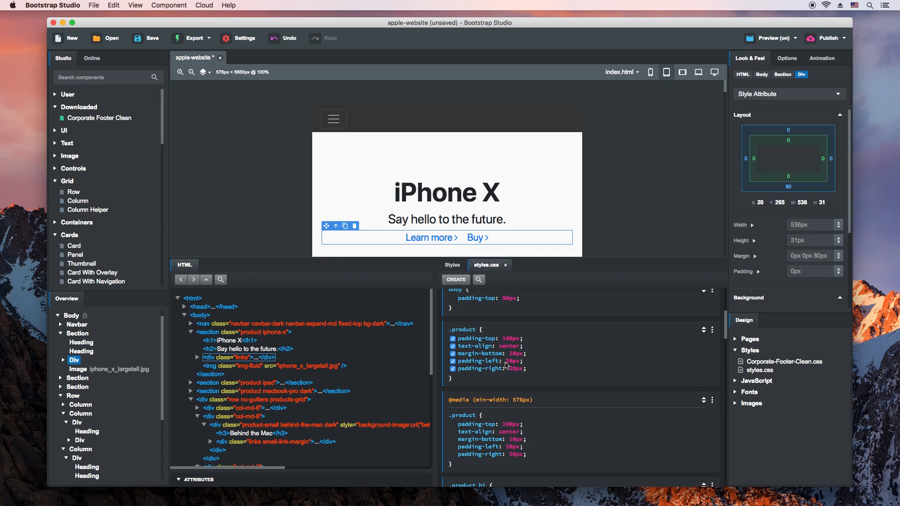
pyautogui.doubleClick(511, 339)
pyautogui.write('50px')
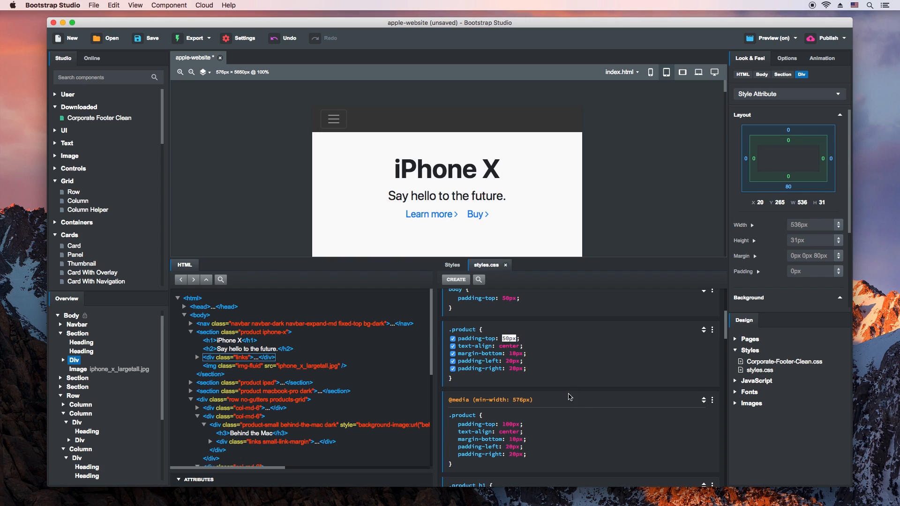
# Remove the text-align and margin-bottom properties from the .product rule inside the 576px media query
pyautogui.click(471, 431)
pyautogui.press('BackSpace')
pyautogui.click(556, 436)
pyautogui.click(486, 433)
pyautogui.press('BackSpace')
pyautogui.click(518, 435)
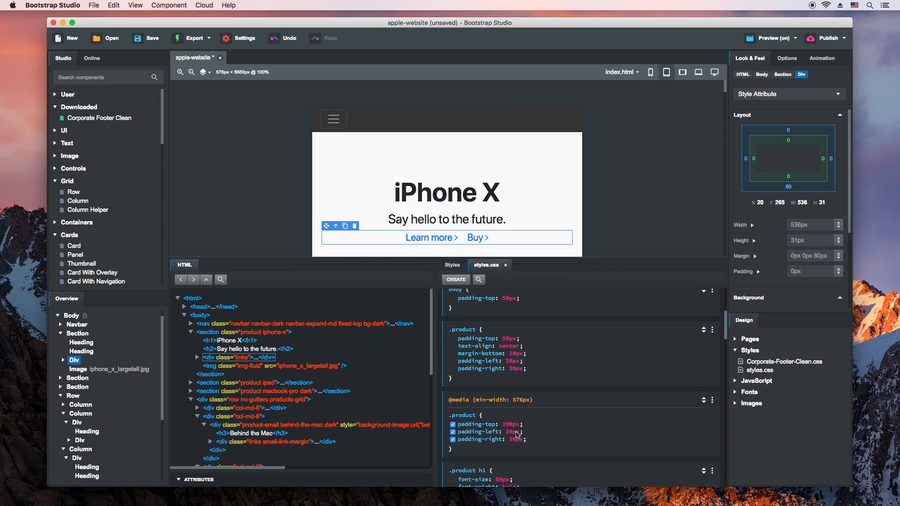
# Set padding-left and padding-right to 0 in the .product rule inside the 576px media query
pyautogui.scroll(-1, 516, 435)
pyautogui.scroll(-1, 515, 428)
pyautogui.click(516, 430)
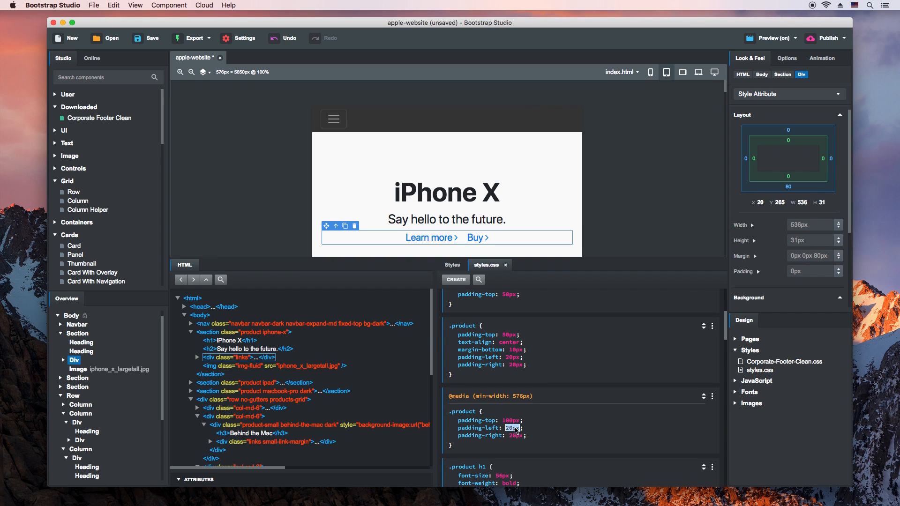
pyautogui.write('0')
pyautogui.press('Tab')
pyautogui.write('0')
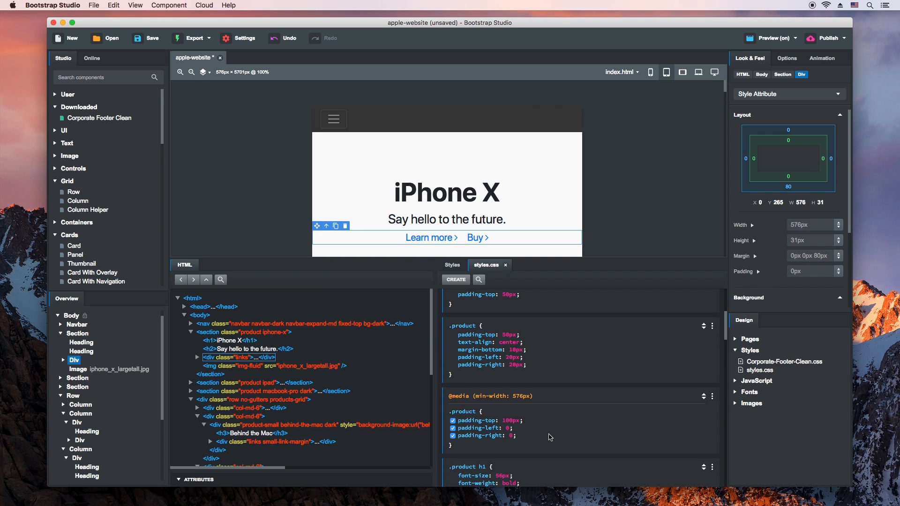
# Copy the .product h1 rule into a min-width: 576px media query and set the original's font-size to 32px
pyautogui.scroll(-3, 573, 395)
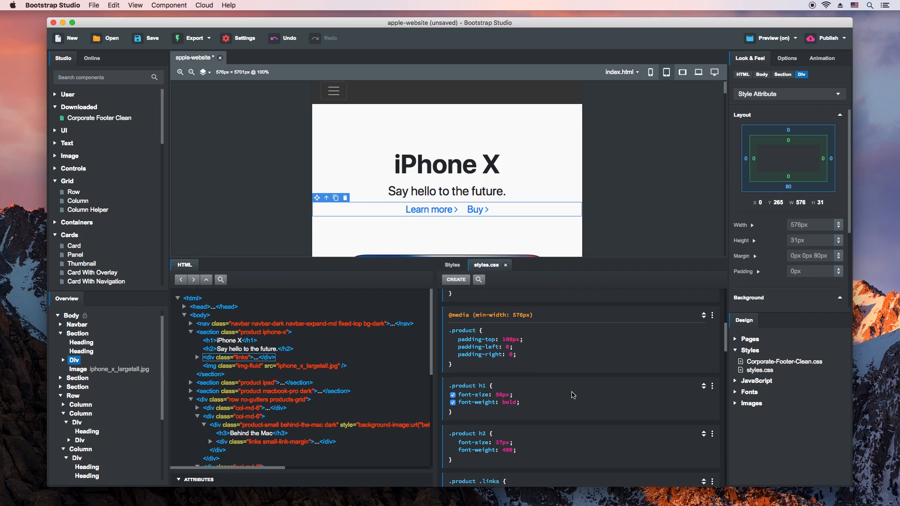
pyautogui.click(713, 387)
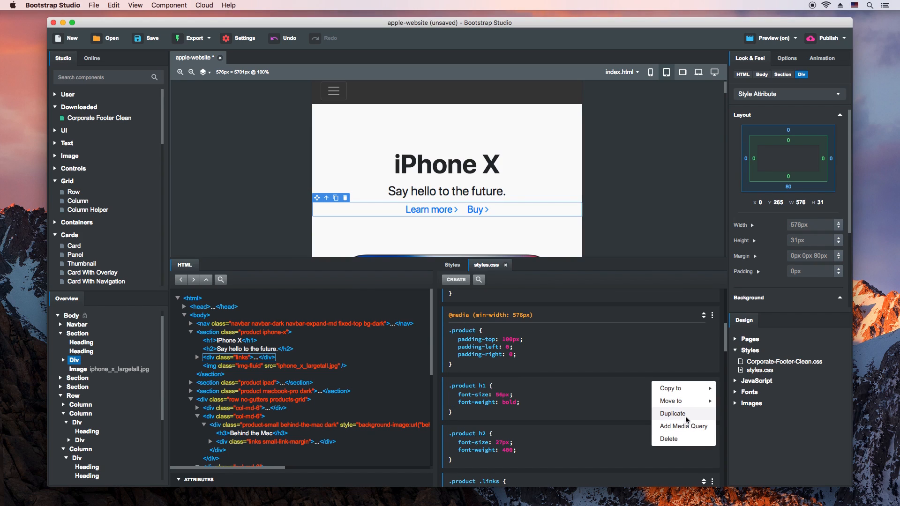
pyautogui.click(686, 418)
pyautogui.click(713, 434)
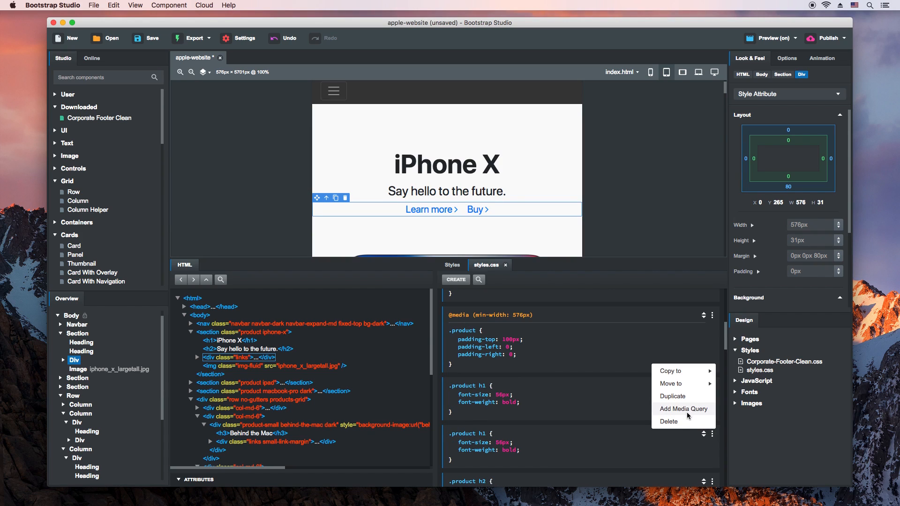
pyautogui.click(684, 409)
pyautogui.click(503, 395)
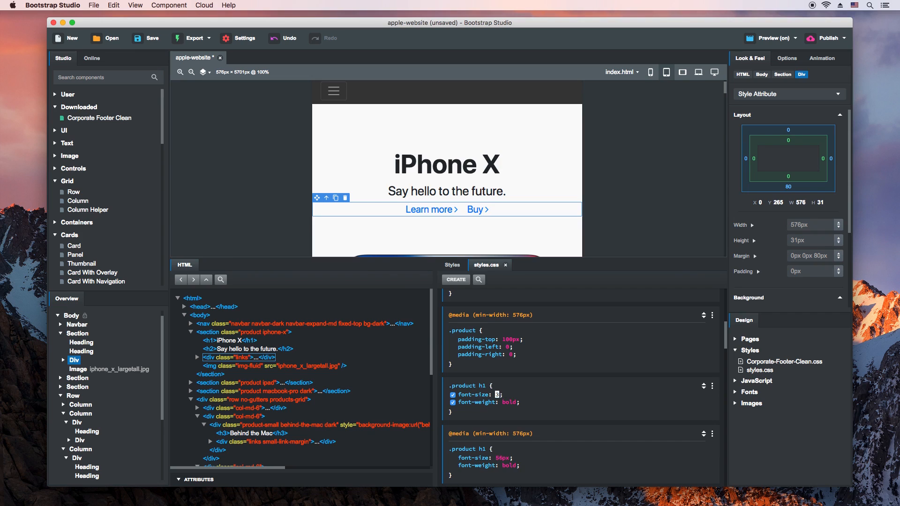
pyautogui.write('32px')
pyautogui.press('Return')
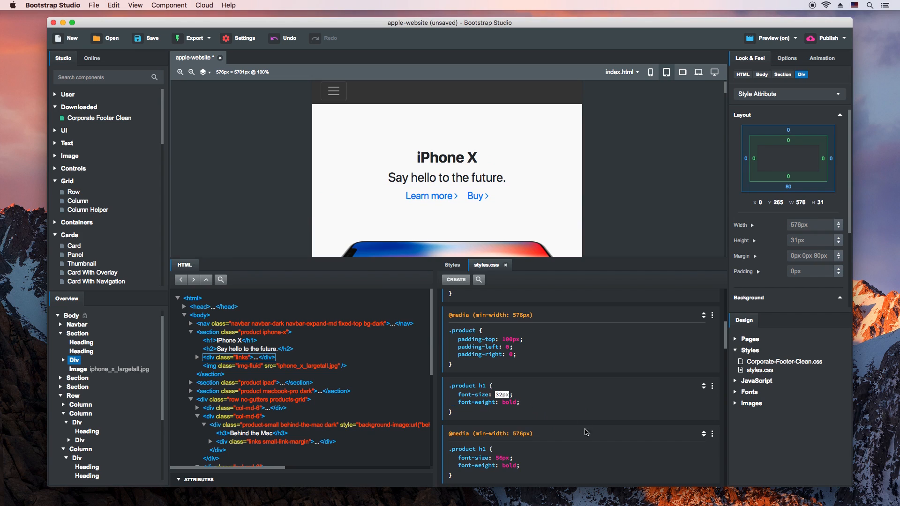
# Copy the .product h2 rule into a min-width: 576px media query and set the original's font-size to 21px
pyautogui.scroll(-5, 604, 457)
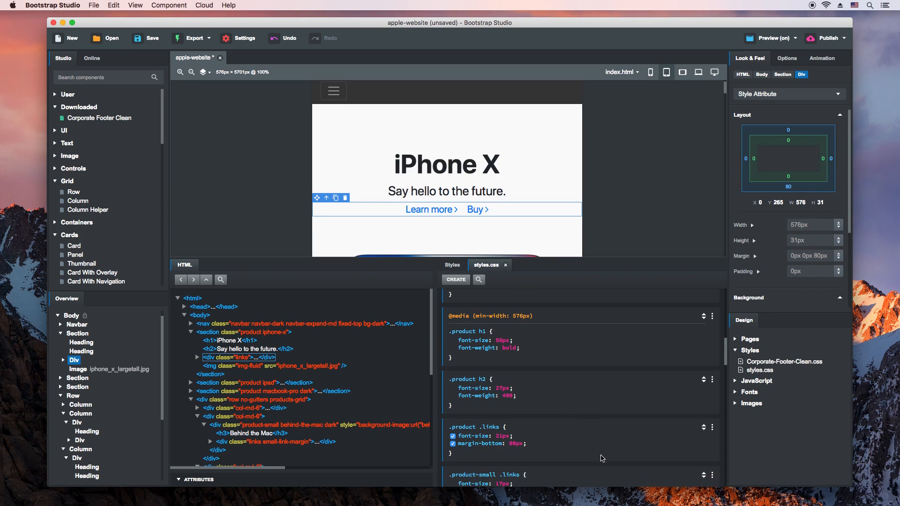
pyautogui.click(714, 382)
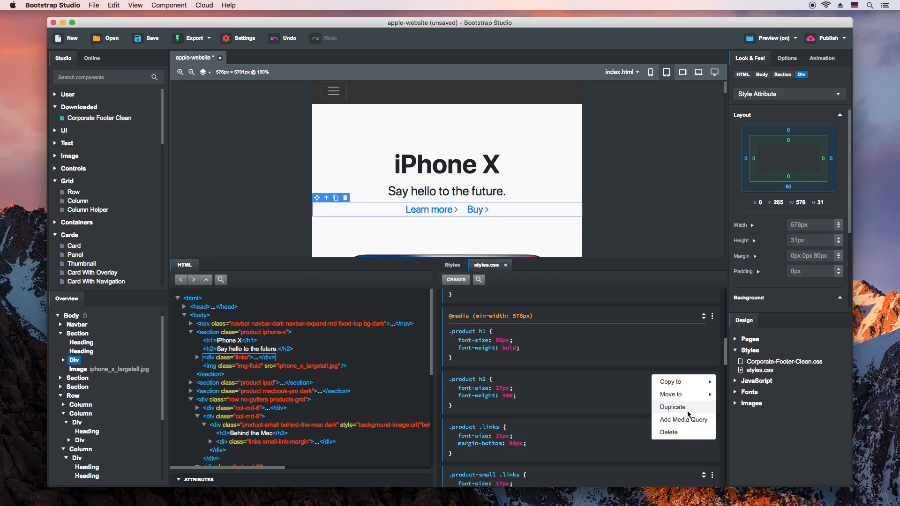
pyautogui.click(680, 407)
pyautogui.click(712, 428)
pyautogui.click(684, 467)
pyautogui.click(503, 388)
pyautogui.press('Down')
pyautogui.press('Down')
pyautogui.press('Down')
pyautogui.press('Down')
pyautogui.press('Down')
pyautogui.press('Down')
pyautogui.press('Return')
# Copy the .product .links rule into a min-width: 576px media query and set the original's margin-bottom to 50px
pyautogui.scroll(-5, 578, 393)
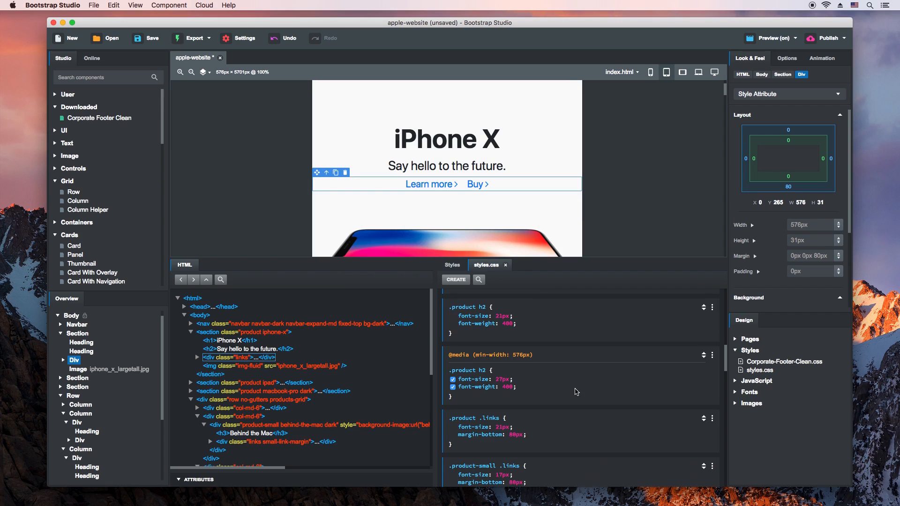
pyautogui.scroll(-1, 587, 392)
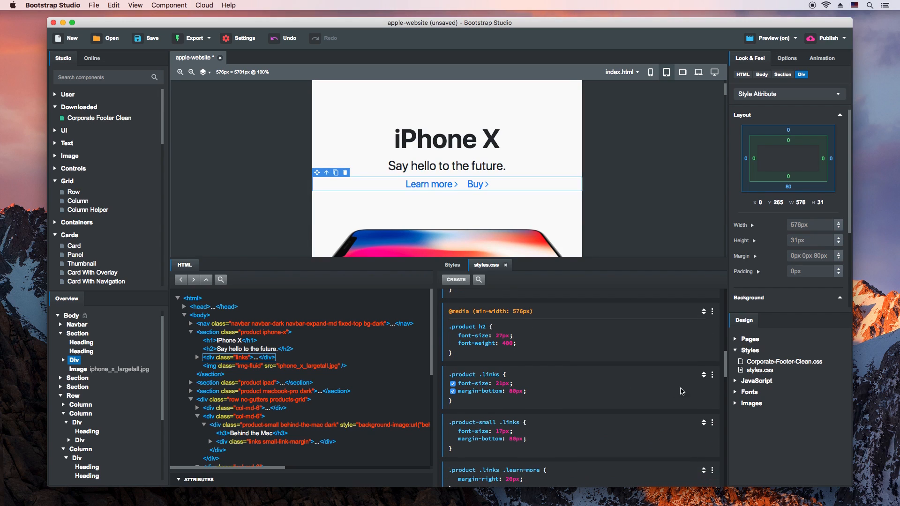
pyautogui.click(713, 376)
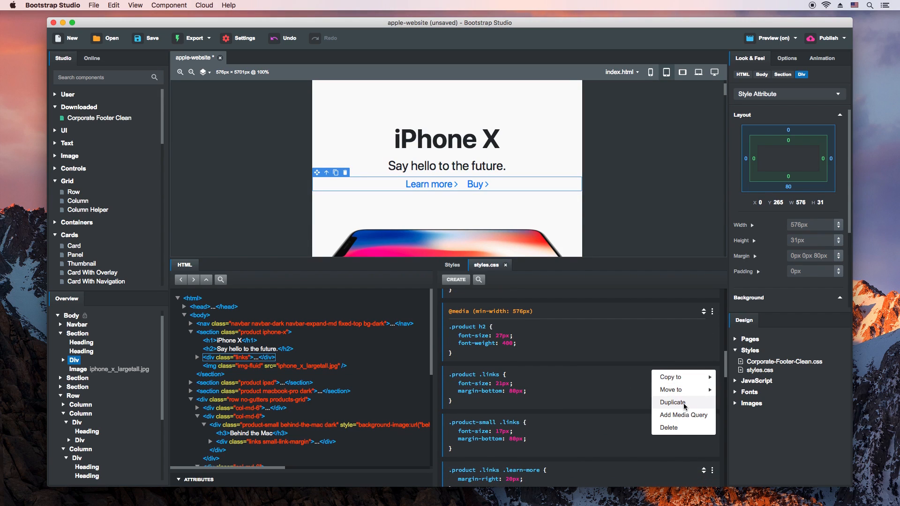
pyautogui.click(686, 406)
pyautogui.click(713, 424)
pyautogui.click(675, 461)
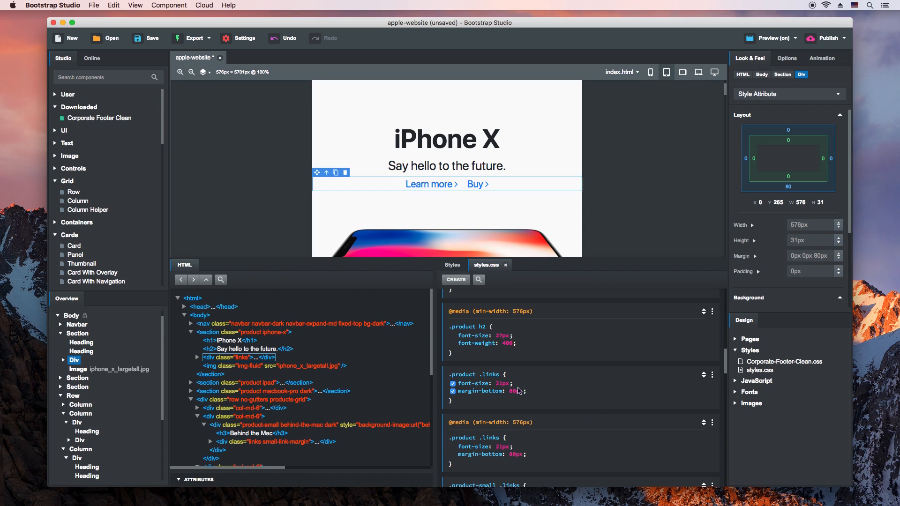
pyautogui.click(515, 392)
pyautogui.write('50px')
pyautogui.press('Return')
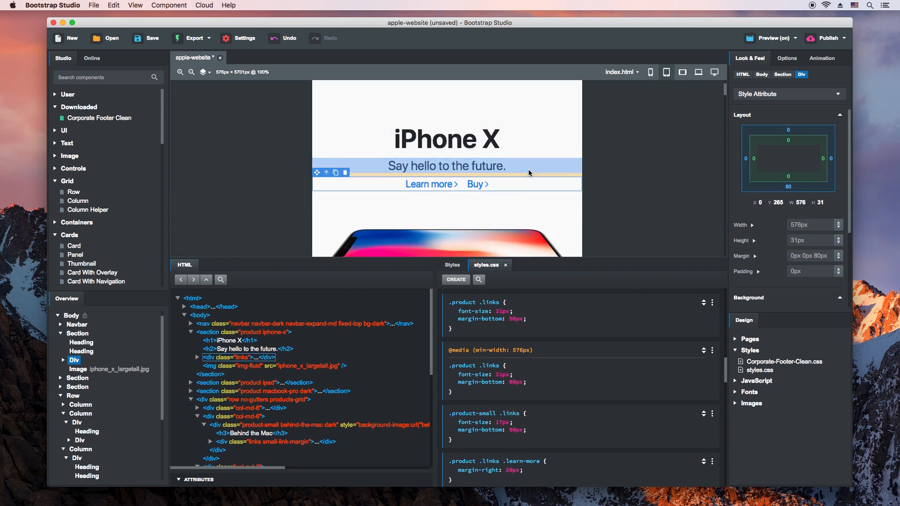
# Add a padding-bottom of 50px to the .product.macbook-pro rule
pyautogui.scroll(-15, 529, 173)
pyautogui.scroll(-4, 591, 312)
pyautogui.scroll(-2, 511, 230)
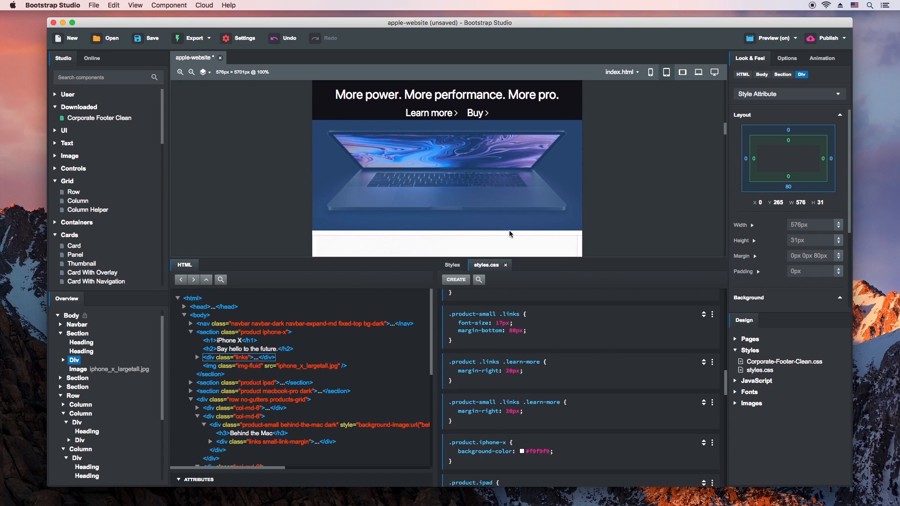
pyautogui.scroll(-4, 569, 335)
pyautogui.click(570, 426)
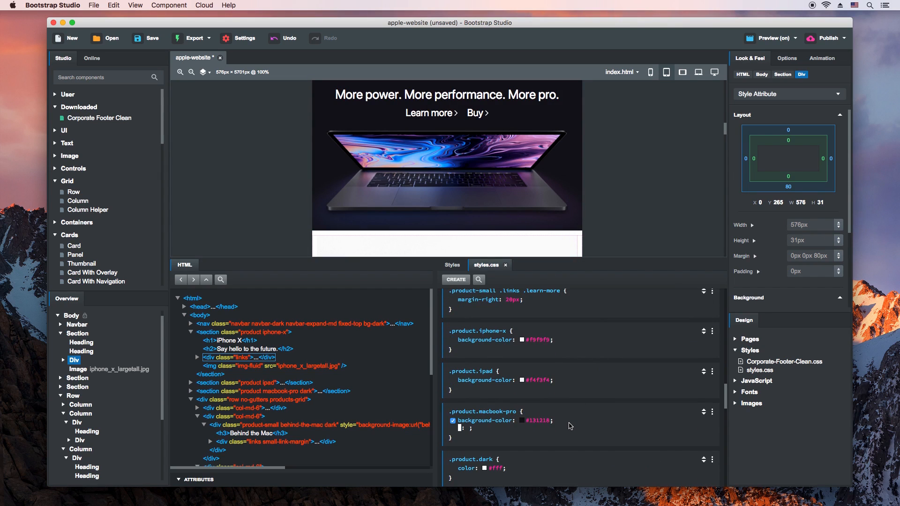
pyautogui.write('padding-b')
pyautogui.press('Return')
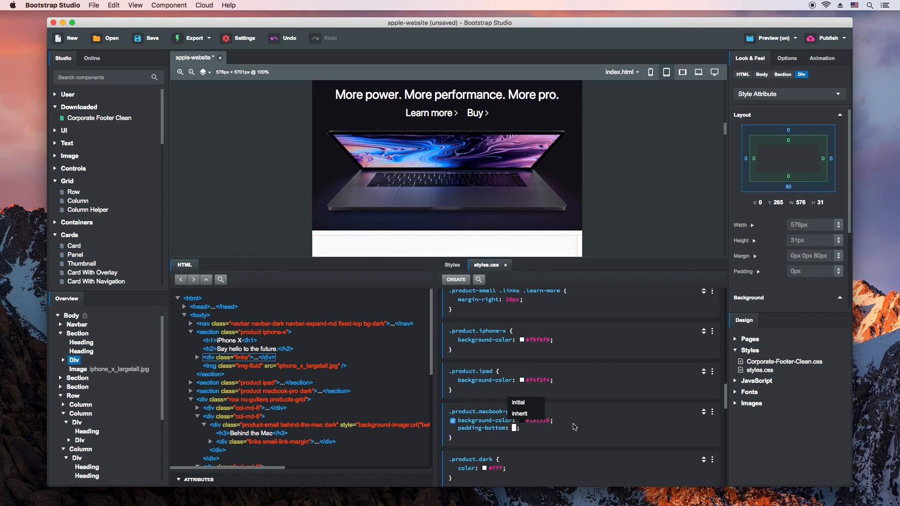
pyautogui.write('50px')
pyautogui.press('Return')
# Duplicate the .product.macbook-pro rule and put the copy in a min-width: 576px media query
pyautogui.click(712, 412)
pyautogui.click(684, 452)
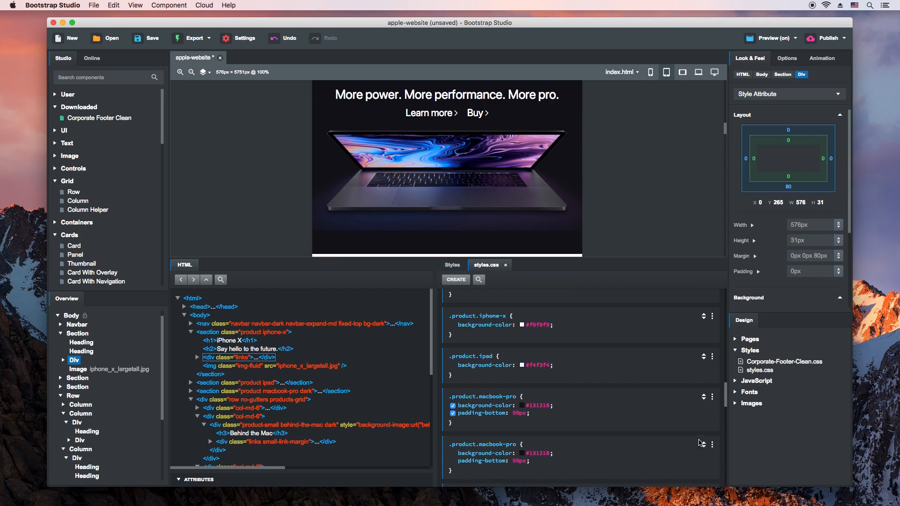
pyautogui.click(712, 444)
pyautogui.click(571, 455)
# Remove the background-color from the media-query copy of .product.macbook-pro and set its padding-bottom to 0
pyautogui.scroll(-1, 570, 454)
pyautogui.click(481, 453)
pyautogui.press('BackSpace')
pyautogui.click(577, 463)
pyautogui.click(519, 456)
pyautogui.write('0')
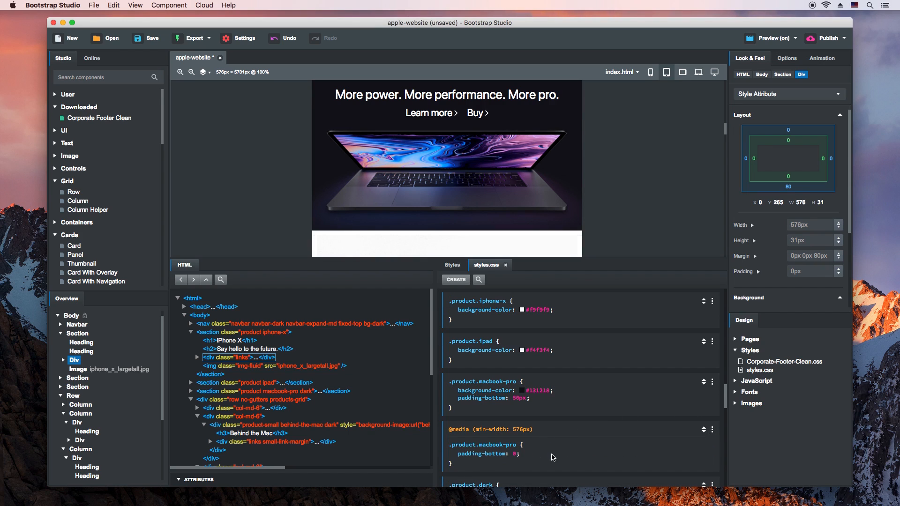
# Add a padding-left and a padding-right of 20px to the .product-small rule
pyautogui.scroll(-3, 565, 422)
pyautogui.scroll(-10, 572, 402)
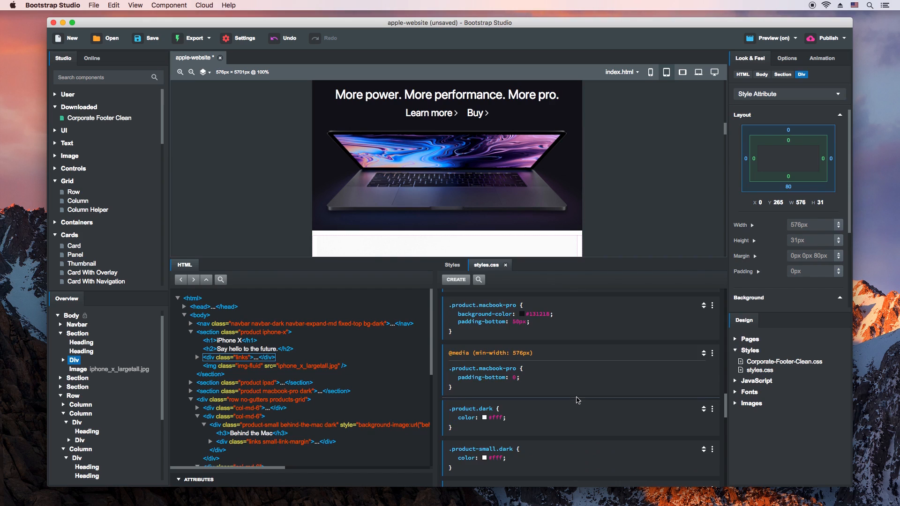
pyautogui.scroll(-5, 583, 397)
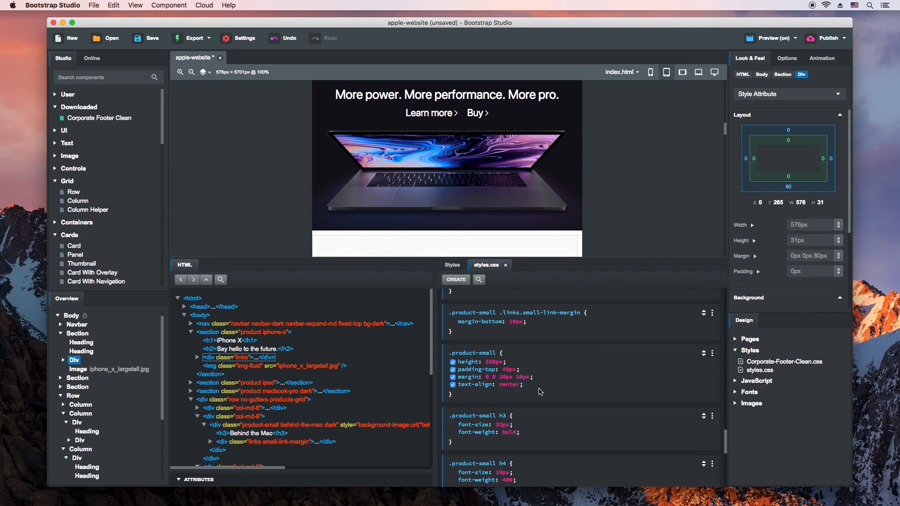
pyautogui.click(540, 390)
pyautogui.write('paddi')
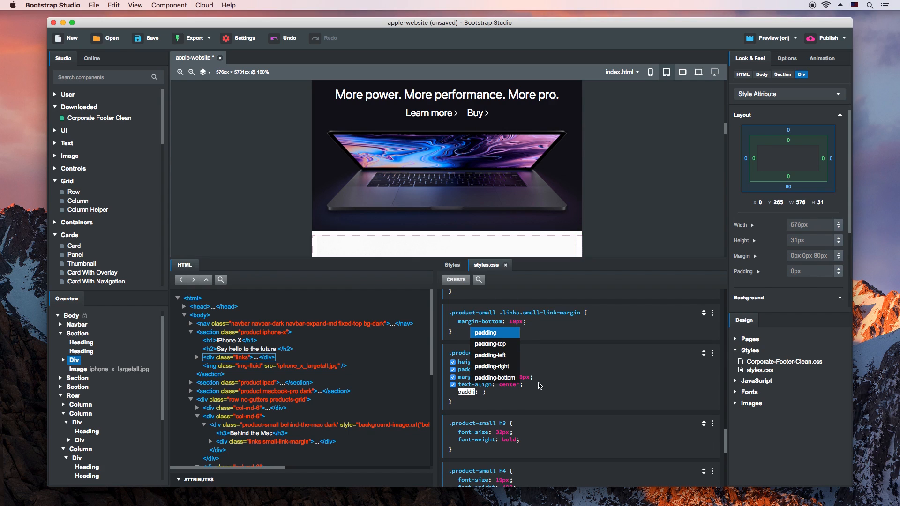
pyautogui.click(515, 364)
pyautogui.write('20px')
pyautogui.click(546, 394)
pyautogui.click(545, 394)
pyautogui.write('paddi')
pyautogui.click(513, 376)
pyautogui.write('20px')
pyautogui.click(572, 402)
# Duplicate the .product-small rule and put the copy in a min-width: 576px media query
pyautogui.click(712, 353)
pyautogui.click(704, 385)
pyautogui.scroll(-1, 706, 407)
pyautogui.click(712, 415)
pyautogui.click(677, 456)
# Remove the height and padding-top properties from the .product-small rule inside the 576px media query
pyautogui.scroll(-1, 577, 432)
pyautogui.click(474, 431)
pyautogui.press('BackSpace')
pyautogui.click(568, 436)
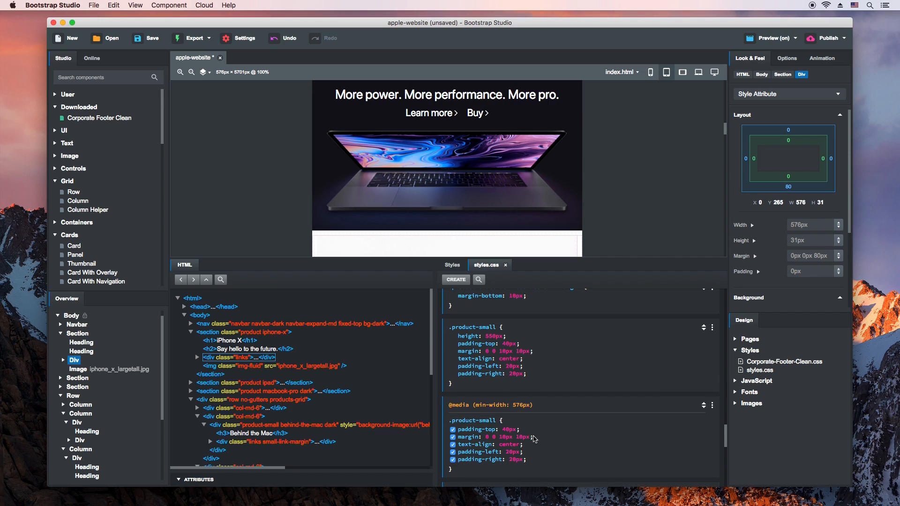
pyautogui.click(473, 430)
pyautogui.press('BackSpace')
pyautogui.click(560, 438)
# Set the margin of the original .product-small rule, outside the media query, to 0 0 10px 0
pyautogui.click(526, 429)
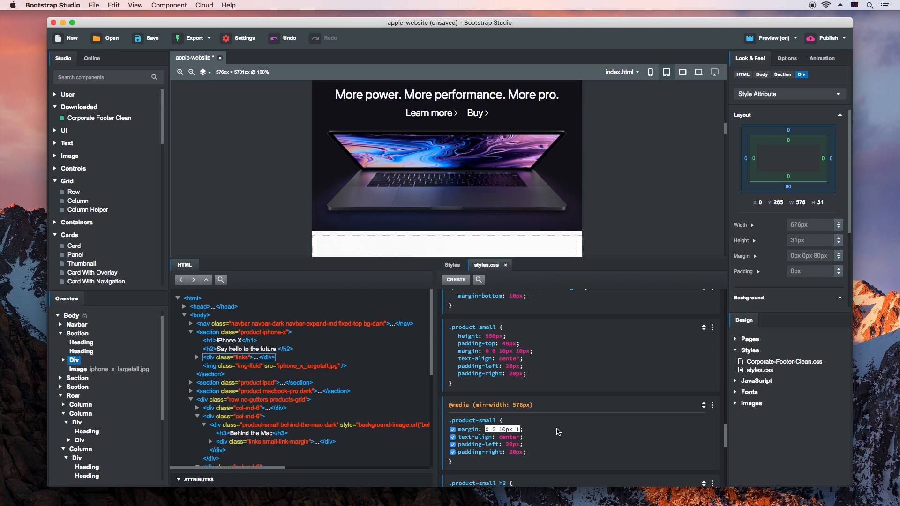
pyautogui.click(555, 352)
pyautogui.press('BackSpace')
pyautogui.press('BackSpace')
pyautogui.press('BackSpace')
pyautogui.write('0')
pyautogui.click(563, 360)
# Remove text-align from the .product-small rule inside the 576px media query and set its padding-left to 0
pyautogui.click(479, 438)
pyautogui.press('BackSpace')
pyautogui.click(555, 446)
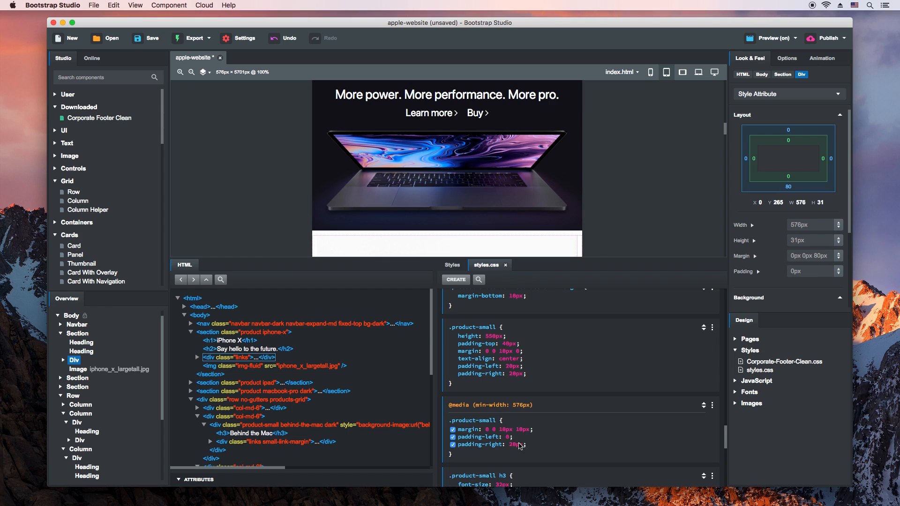
# Copy the .products-grid rule into a min-width: 576px media query and set the original's padding-right to 0
pyautogui.scroll(-6, 556, 443)
pyautogui.scroll(-3, 691, 393)
pyautogui.click(712, 376)
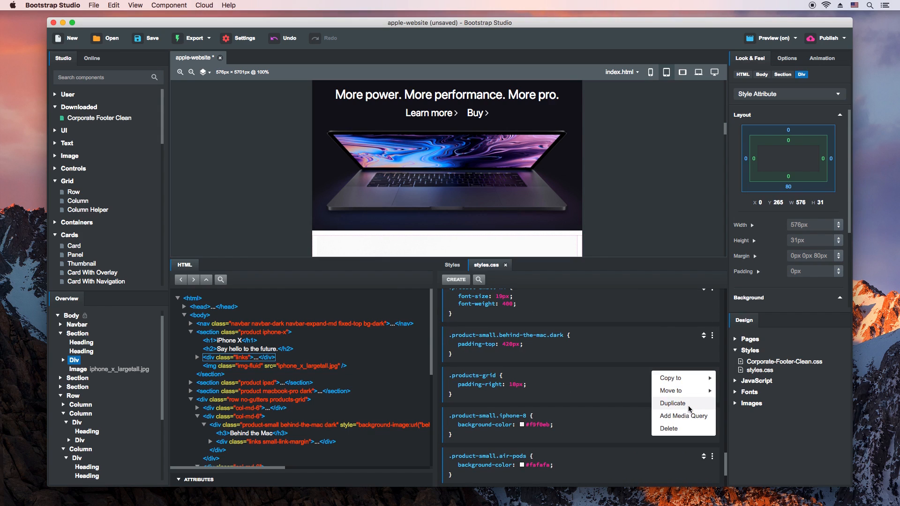
pyautogui.click(688, 404)
pyautogui.click(713, 416)
pyautogui.click(683, 456)
pyautogui.click(515, 385)
pyautogui.write('0')
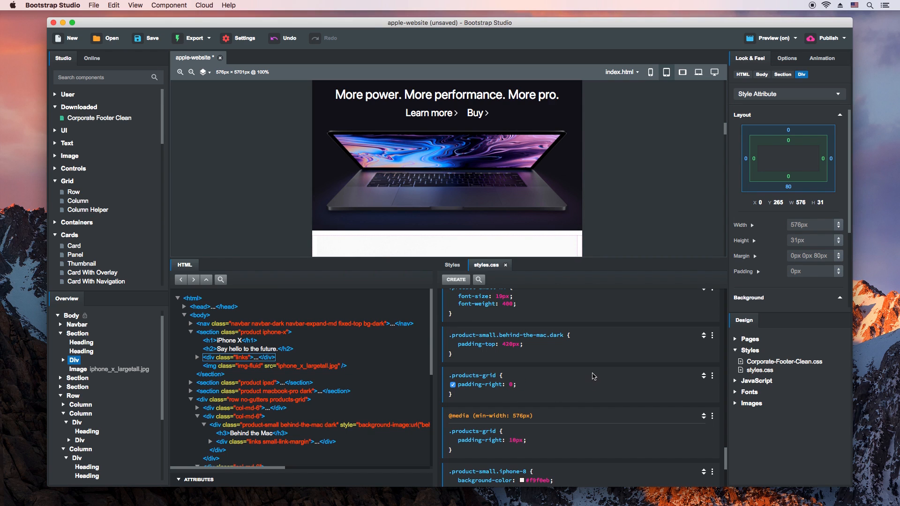
# Switch to Chrome and examine the whole page in the iPhone 6/7/8 mobile preview, from the iPhone X section down past the AirPods tile
pyautogui.hotkey('ctrl', 'Right')
pyautogui.scroll(15, 416, 265)
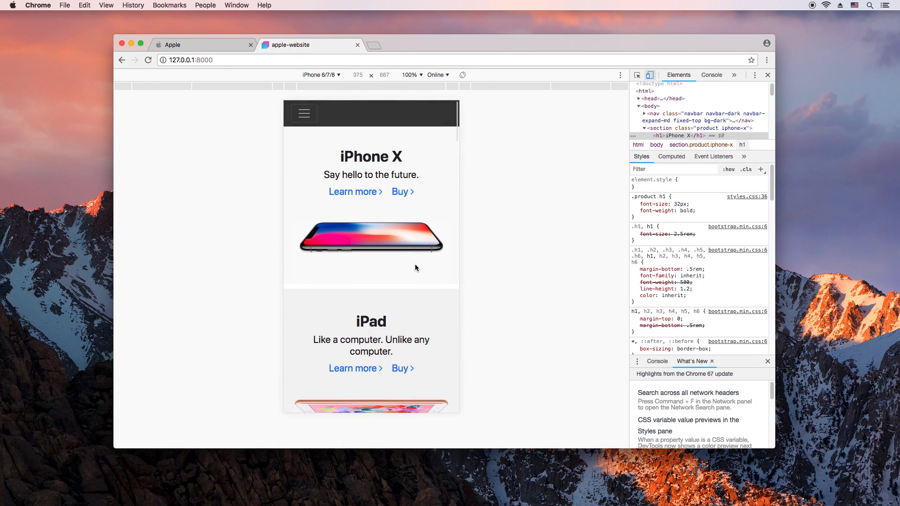
pyautogui.scroll(-5, 445, 187)
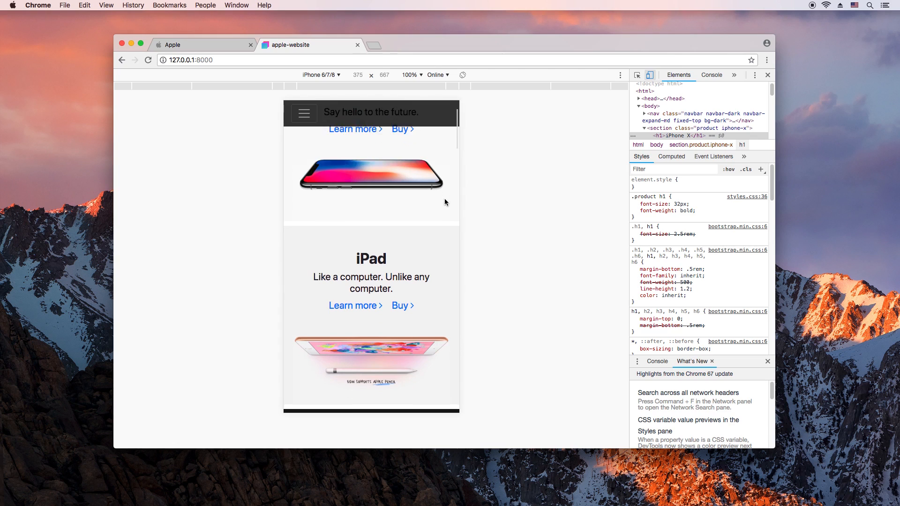
pyautogui.scroll(-5, 445, 223)
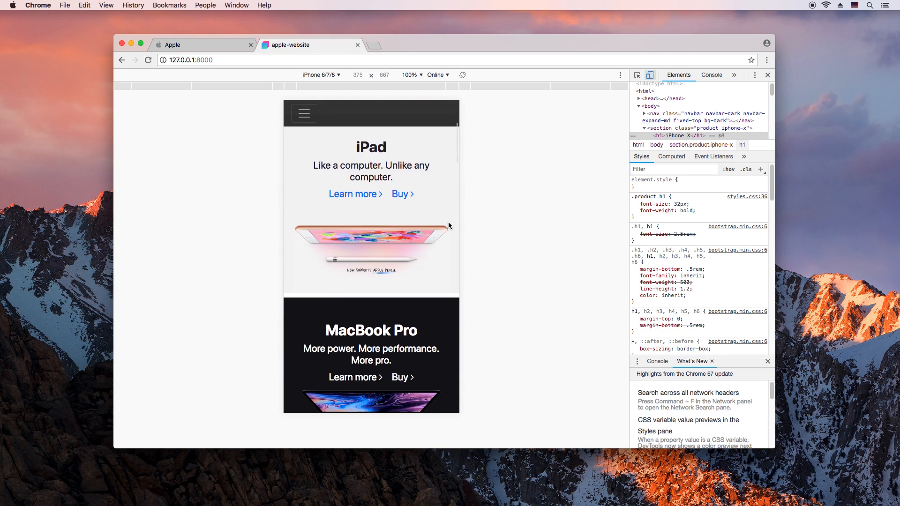
pyautogui.scroll(-5, 445, 305)
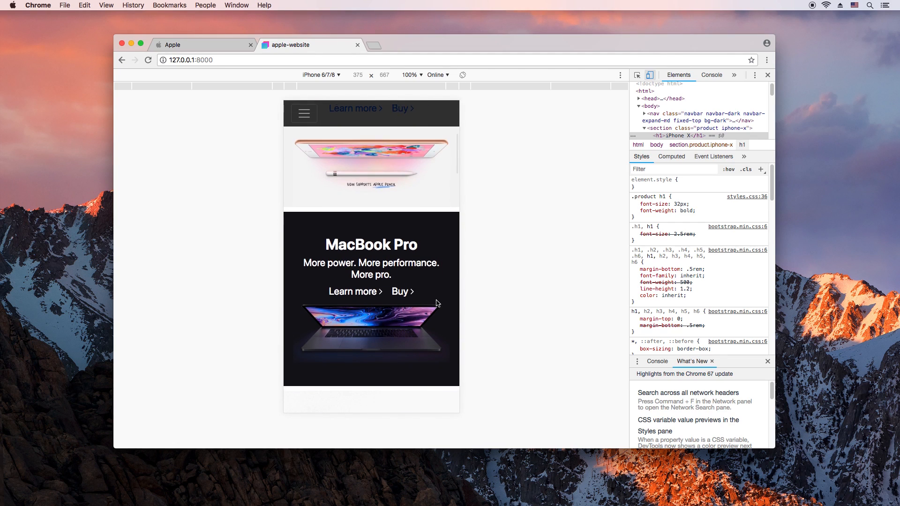
pyautogui.scroll(-8, 437, 305)
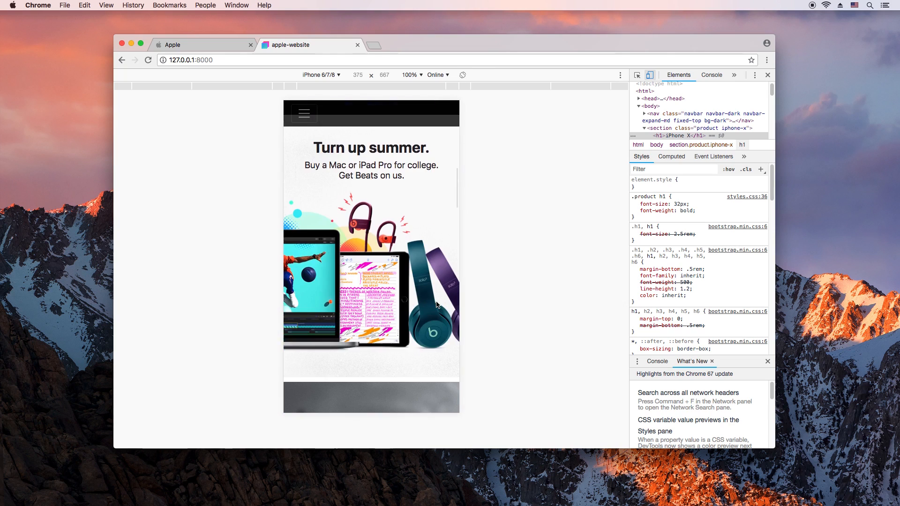
pyautogui.scroll(-10, 437, 305)
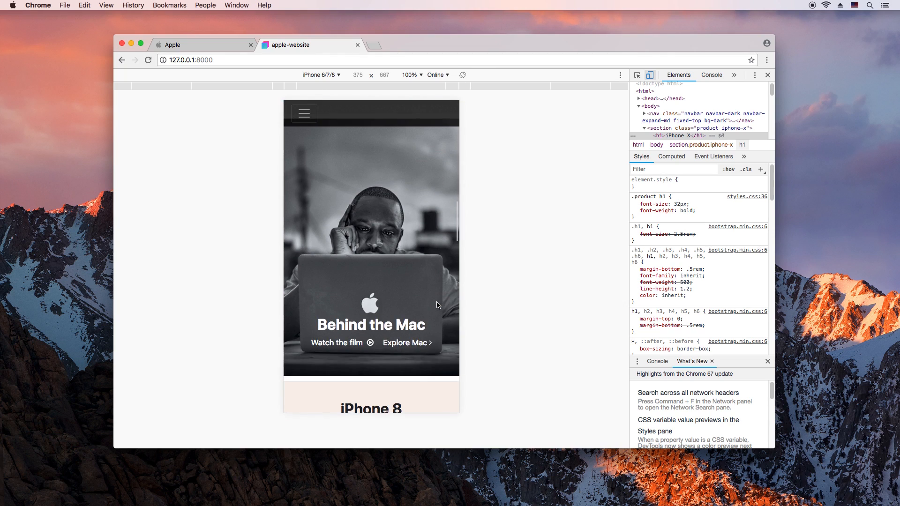
pyautogui.scroll(-12, 442, 306)
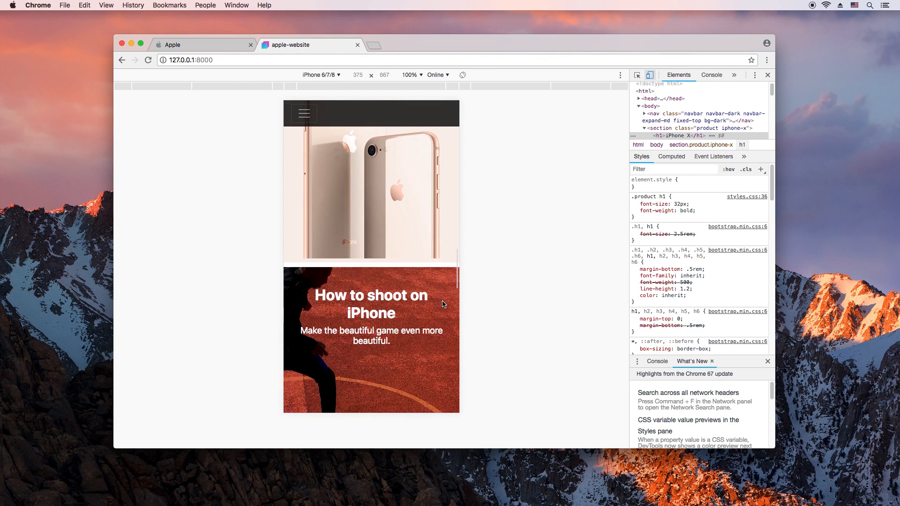
pyautogui.scroll(-5, 443, 304)
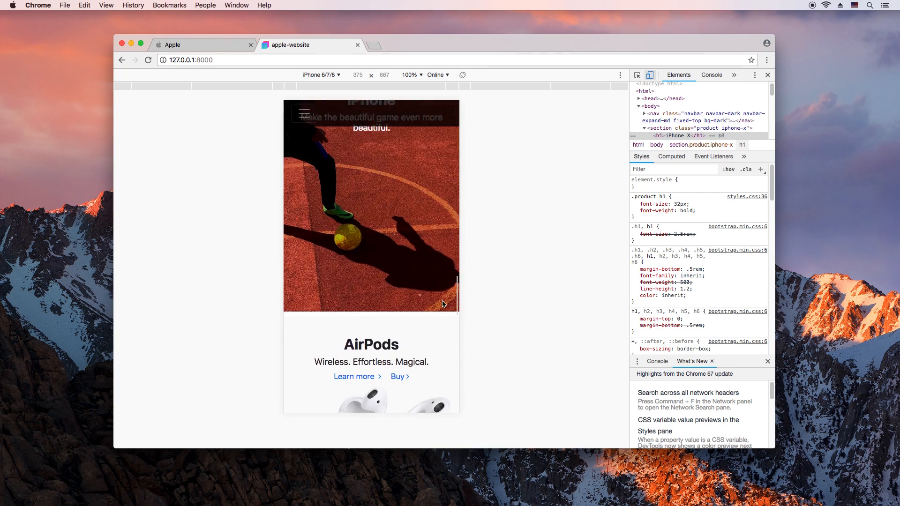
pyautogui.scroll(-4, 433, 302)
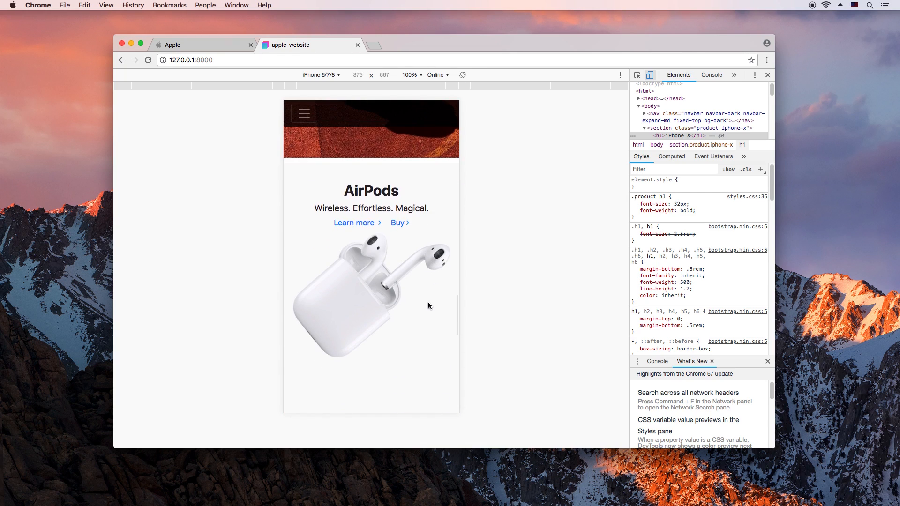
pyautogui.scroll(-12, 434, 306)
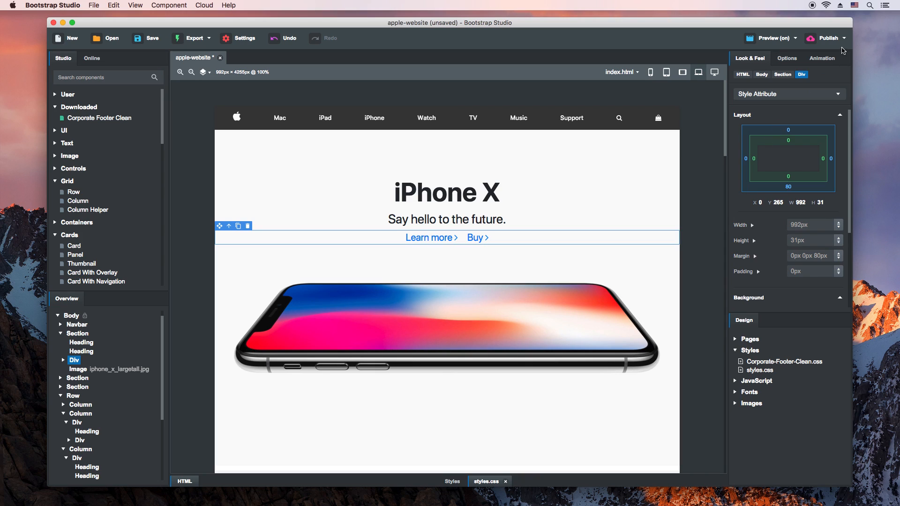
# Create a website in the publish settings on the free bss.design subdomain apple-website, with deletion after 1 Day
pyautogui.click(829, 54)
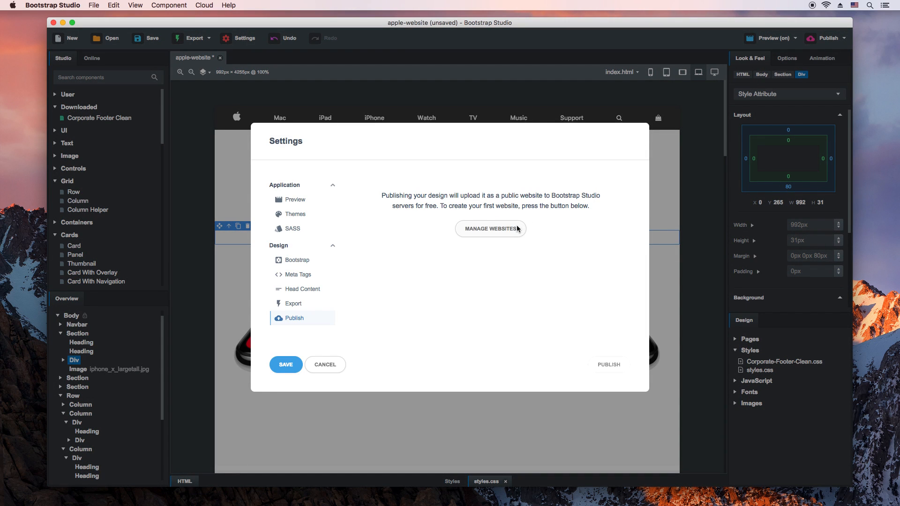
pyautogui.click(515, 229)
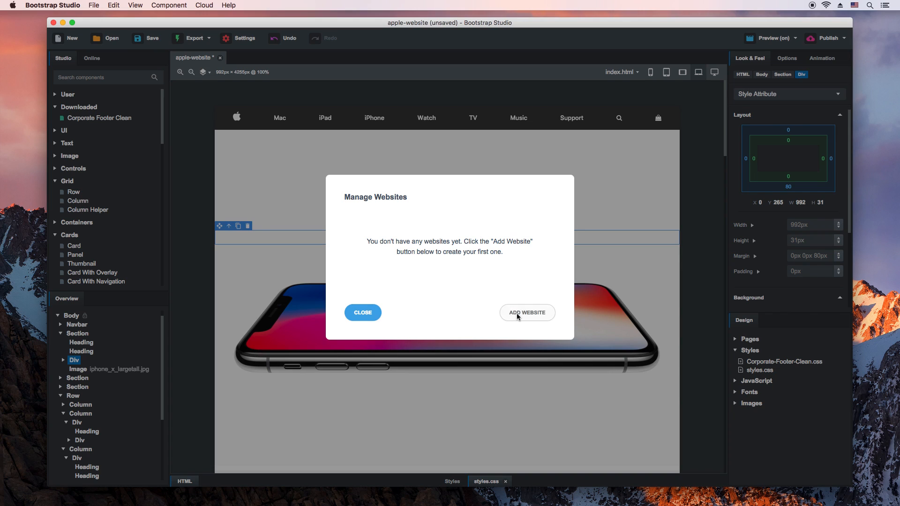
pyautogui.click(517, 316)
pyautogui.click(452, 246)
pyautogui.press('super+a')
pyautogui.write('apple-we')
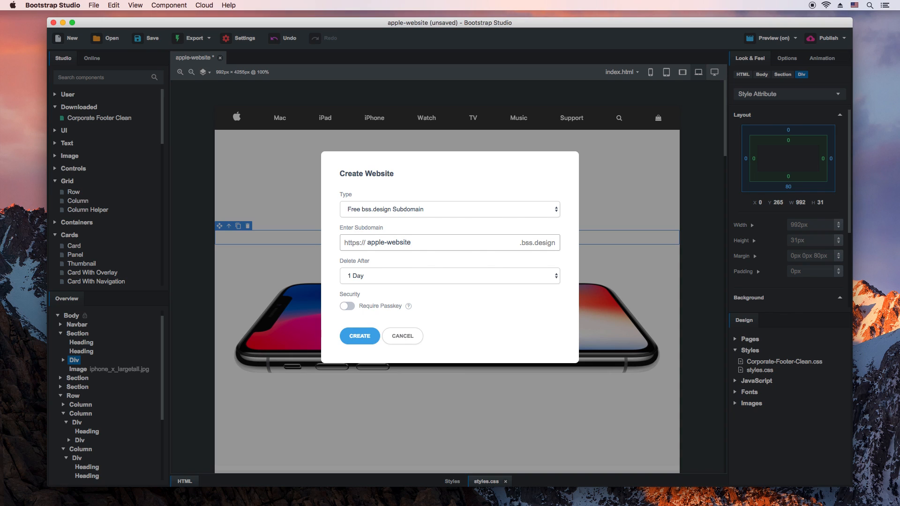
pyautogui.click(358, 339)
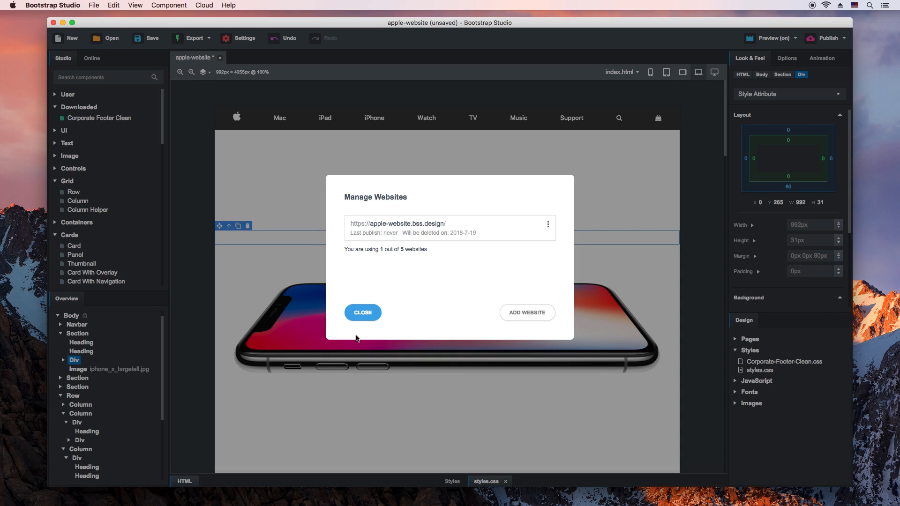
pyautogui.click(365, 314)
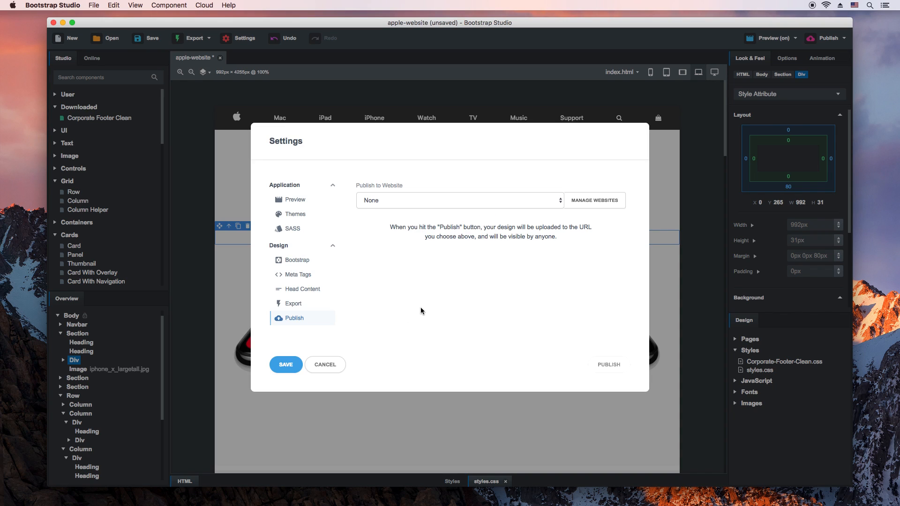
pyautogui.click(514, 200)
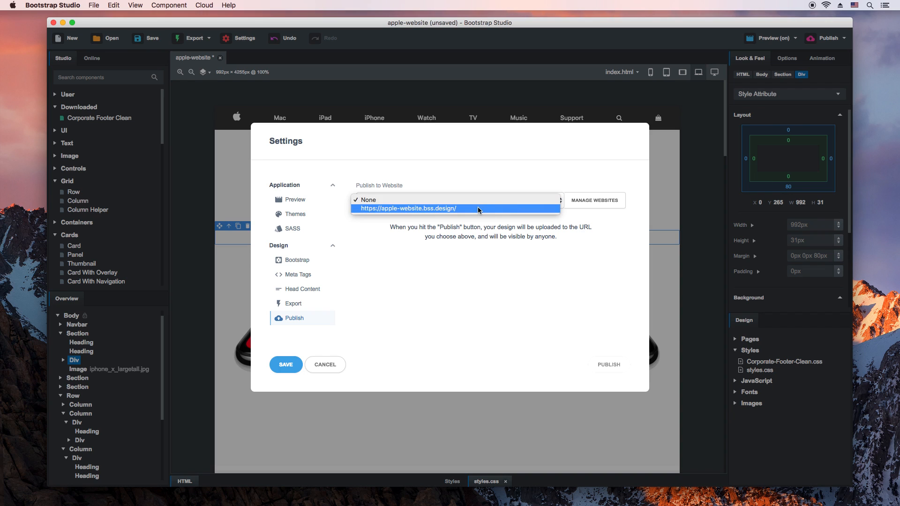
pyautogui.click(487, 209)
pyautogui.click(598, 364)
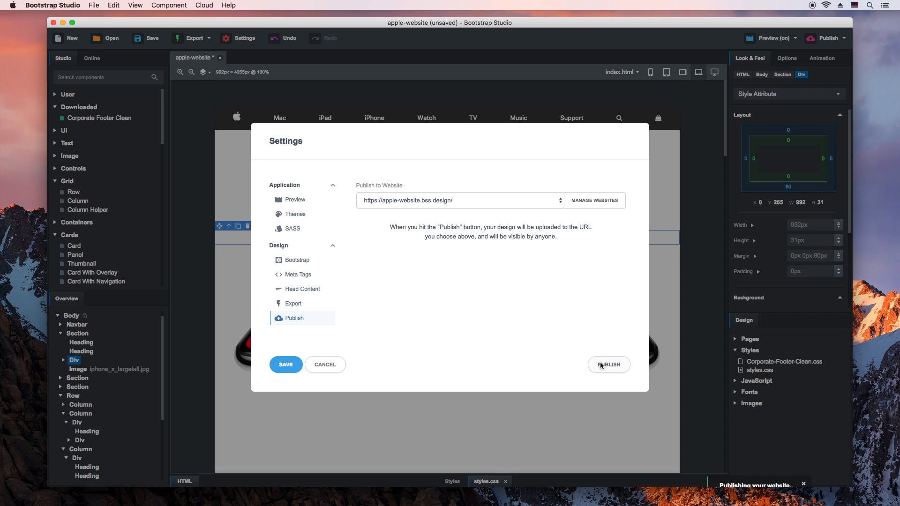
pyautogui.click(288, 366)
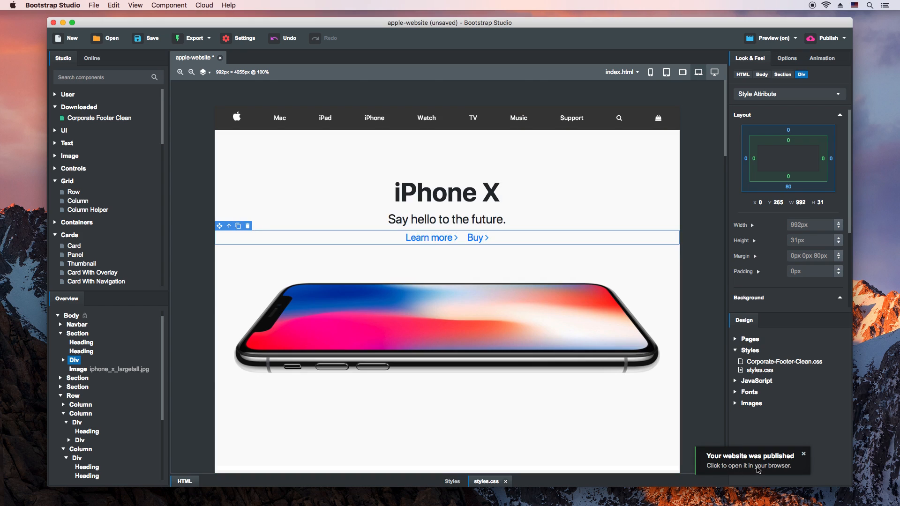
pyautogui.click(758, 466)
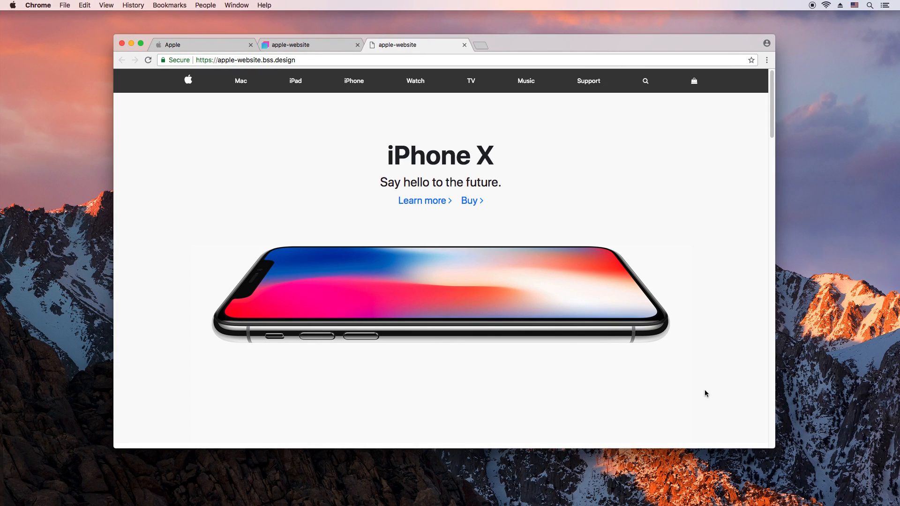